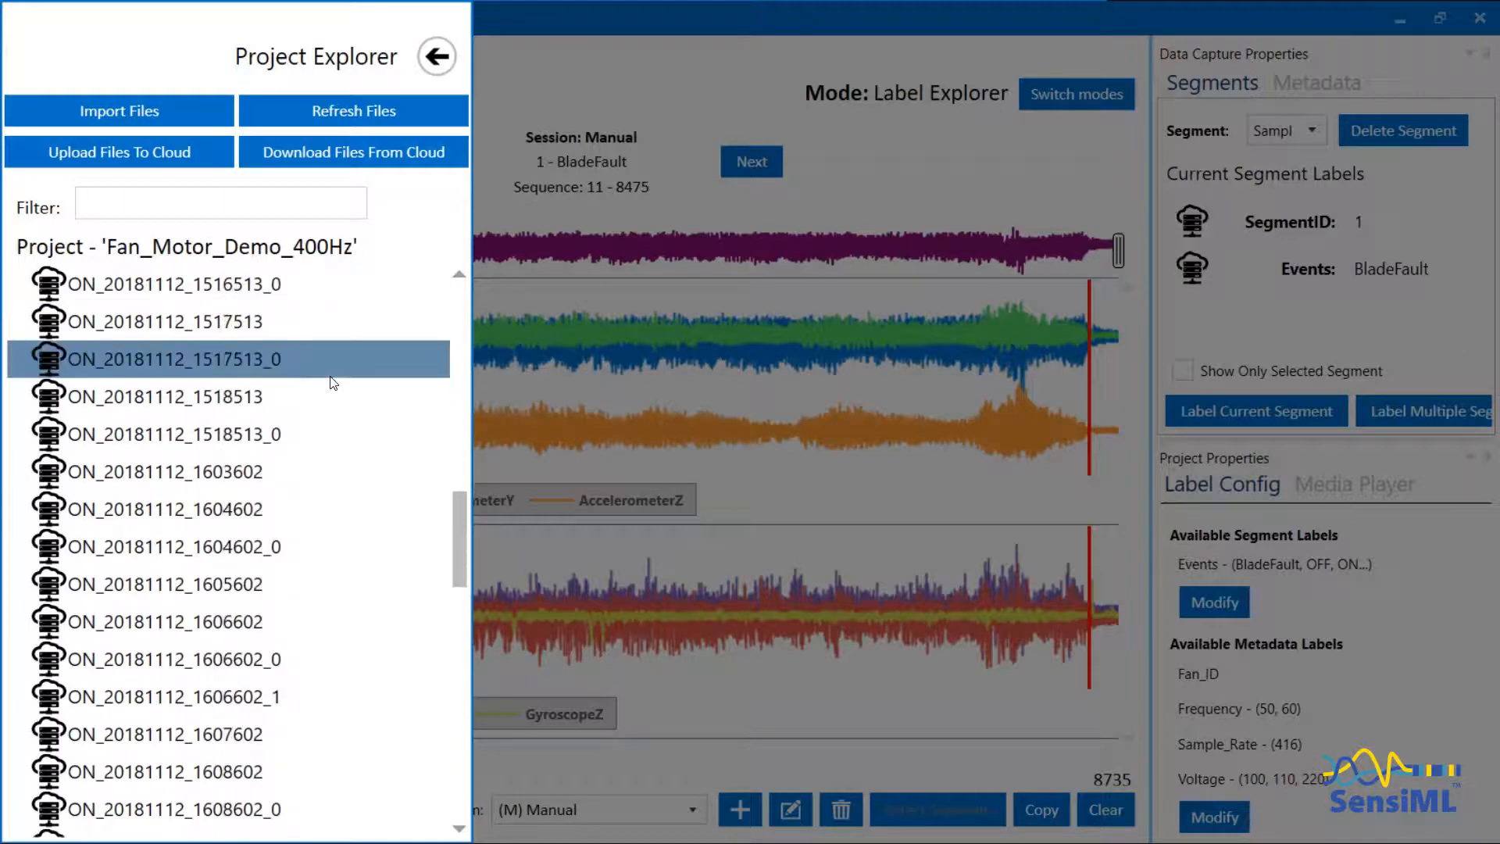
Open the BladeFault_20181112__0 recording from the Fan_Motor_Demo_400Hz project.
scroll(330, 381, "up", 10)
scroll(327, 380, "up", 1)
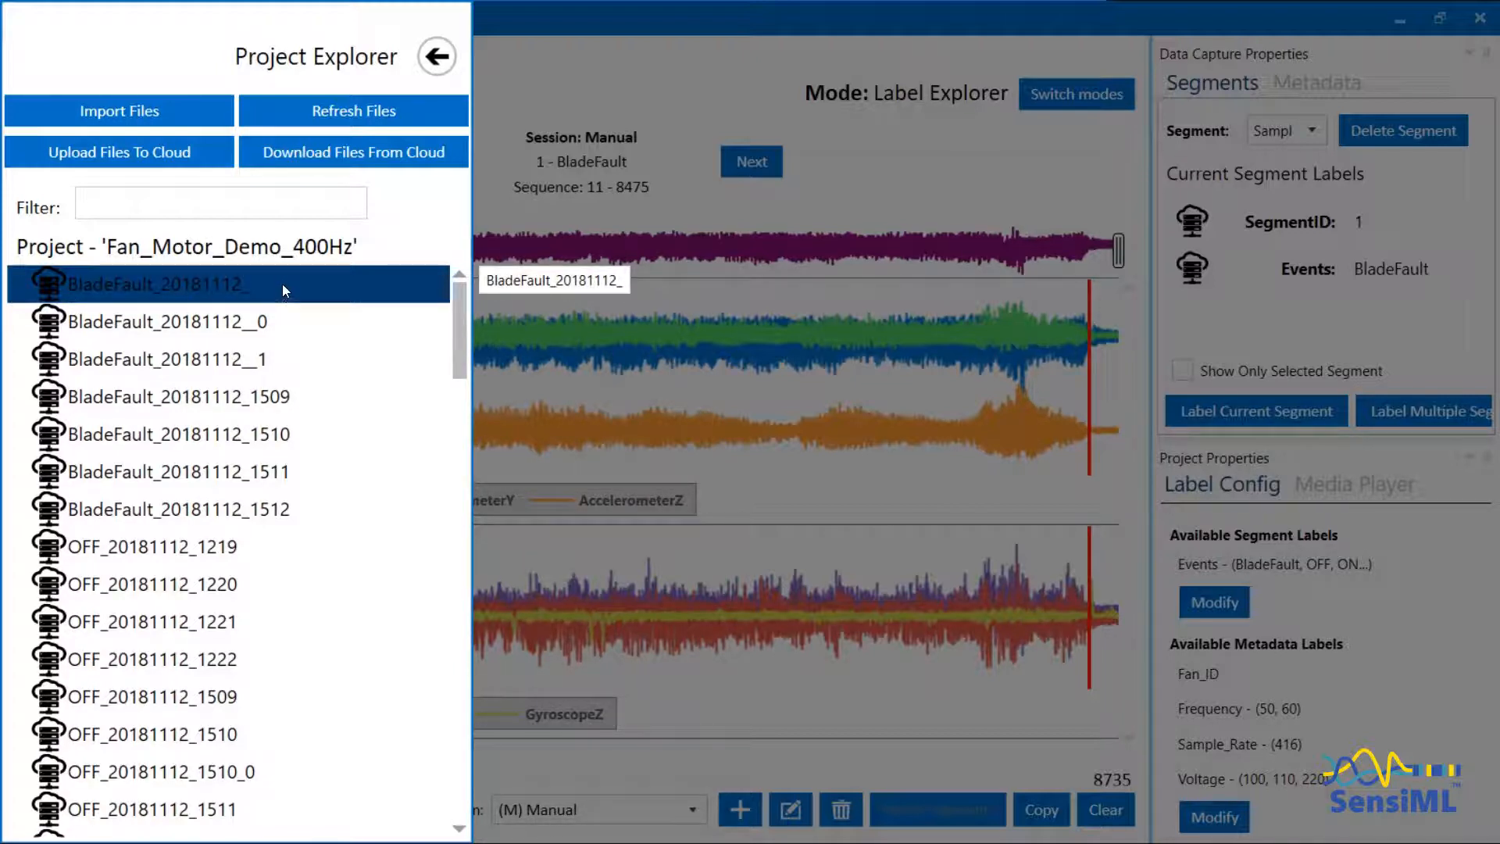
double_click(153, 298)
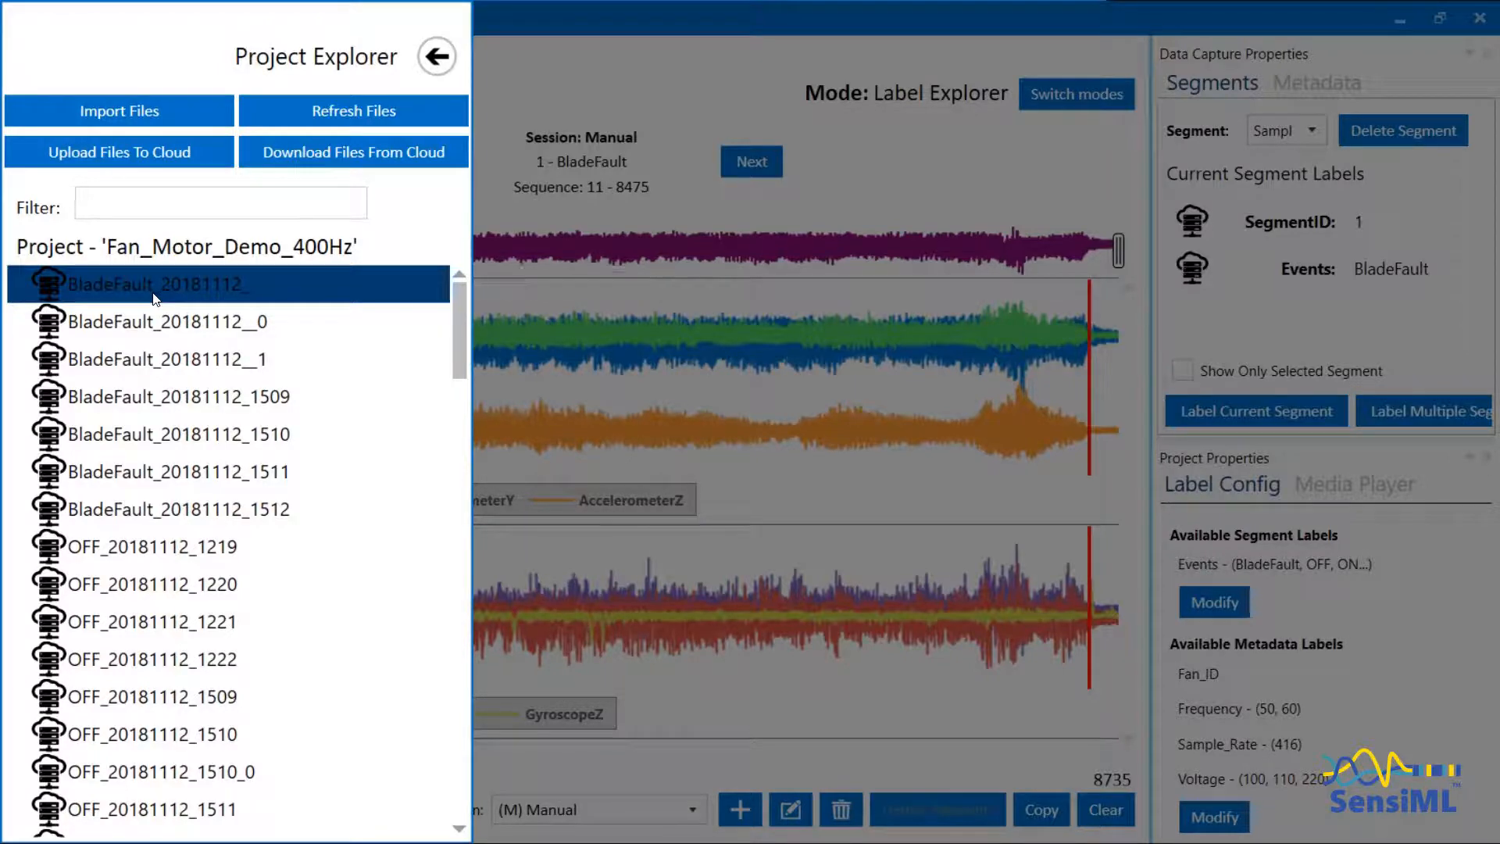
double_click(259, 323)
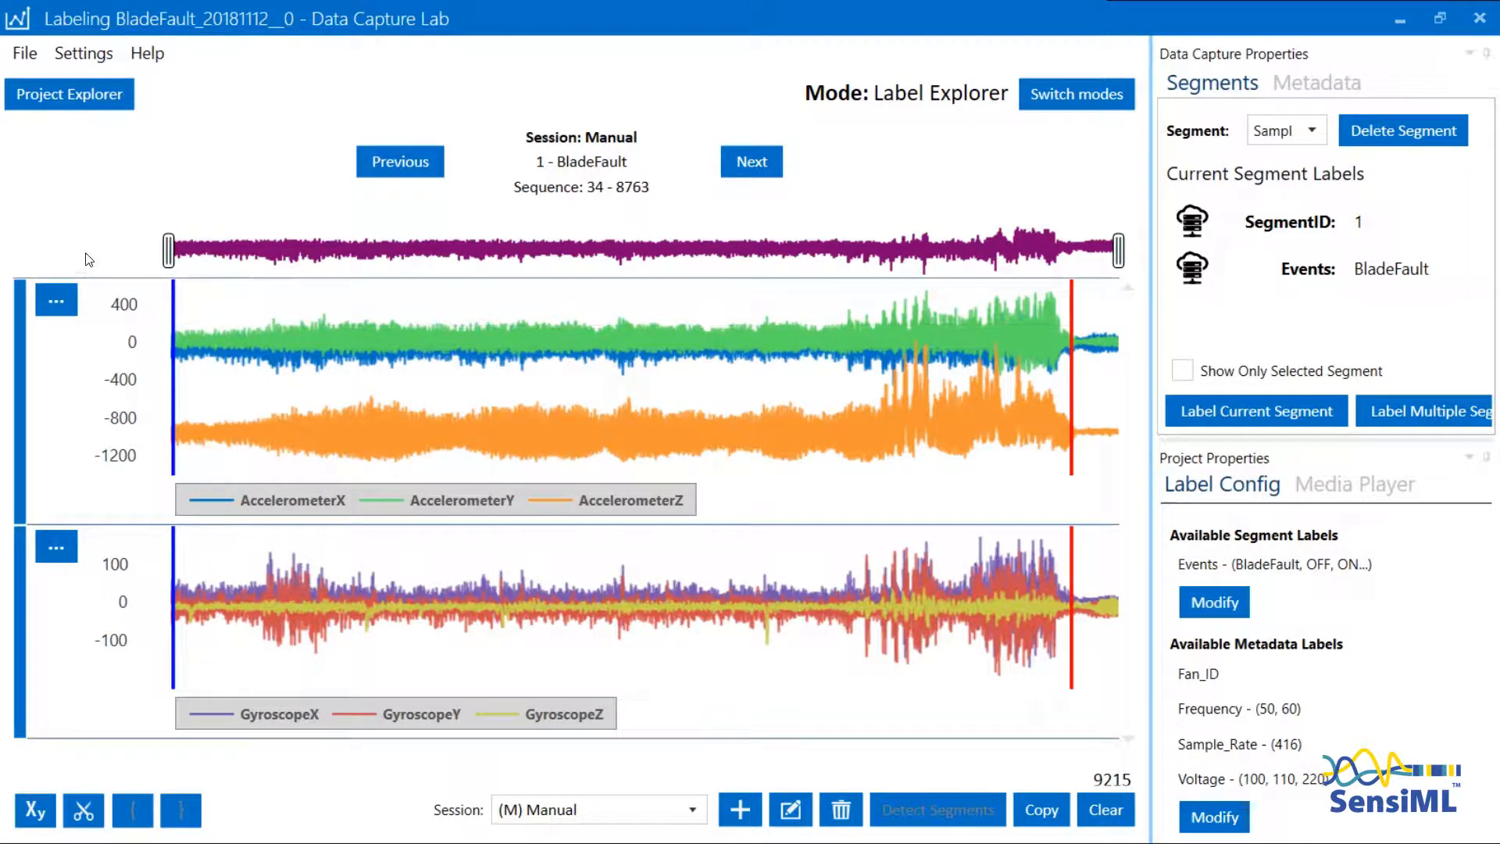
Remove the AccelerometerZ column from the accelerometer track, keeping AccelerometerX and AccelerometerY.
left_click(62, 304)
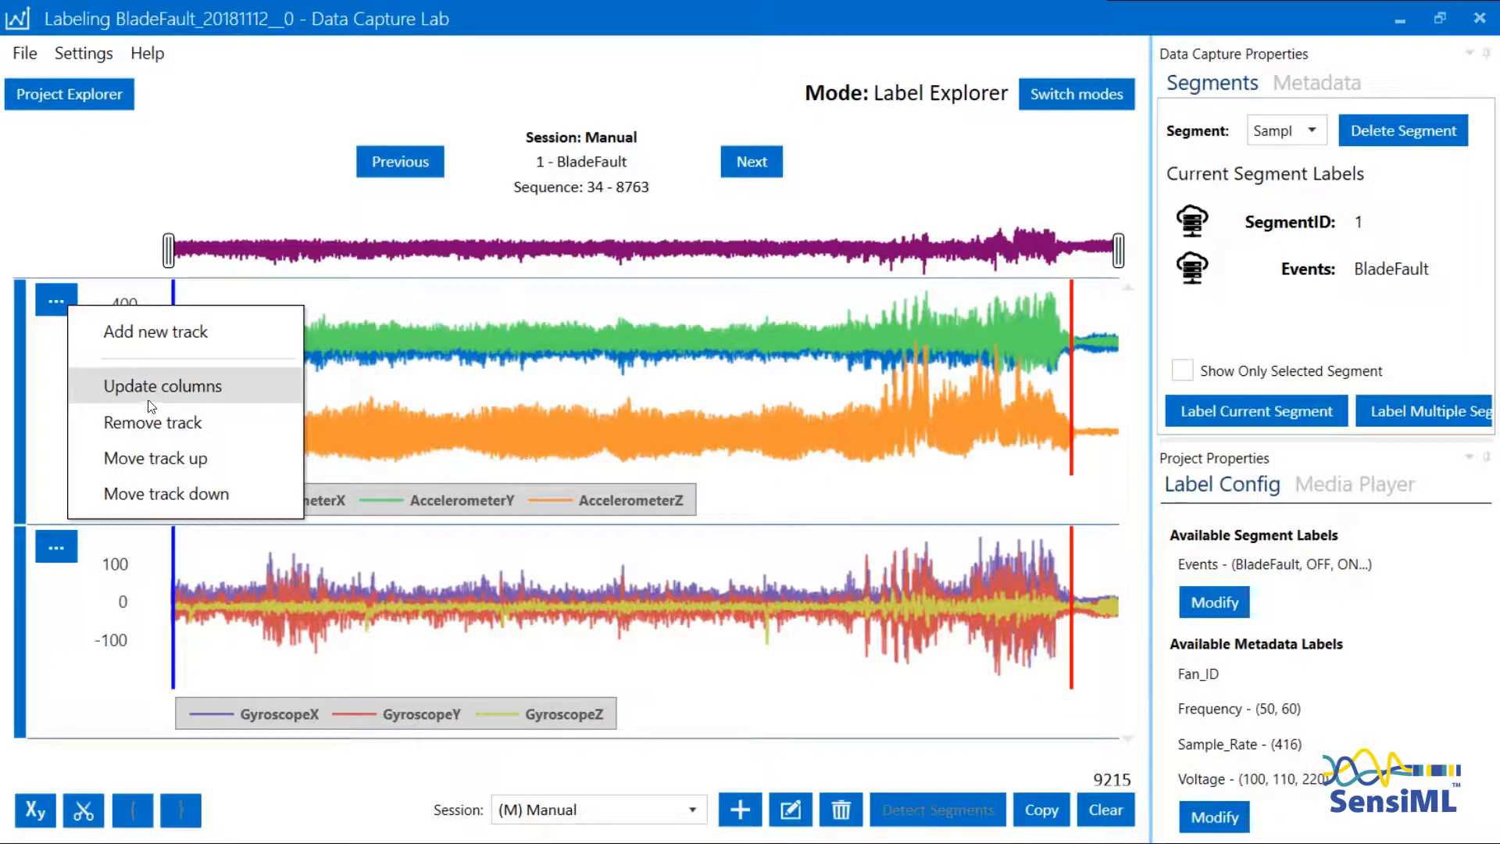
left_click(163, 386)
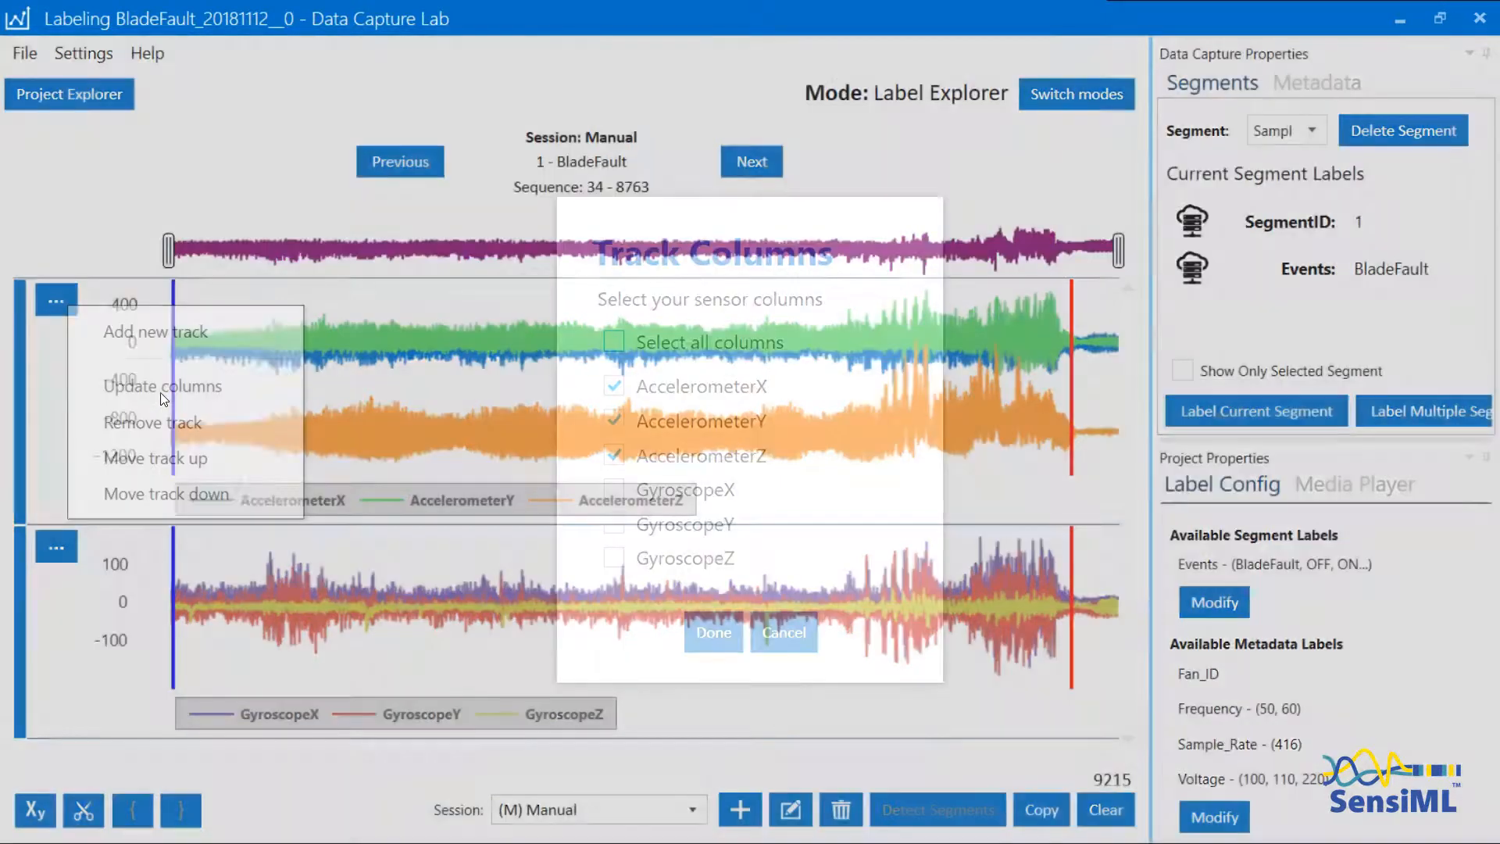
left_click(613, 456)
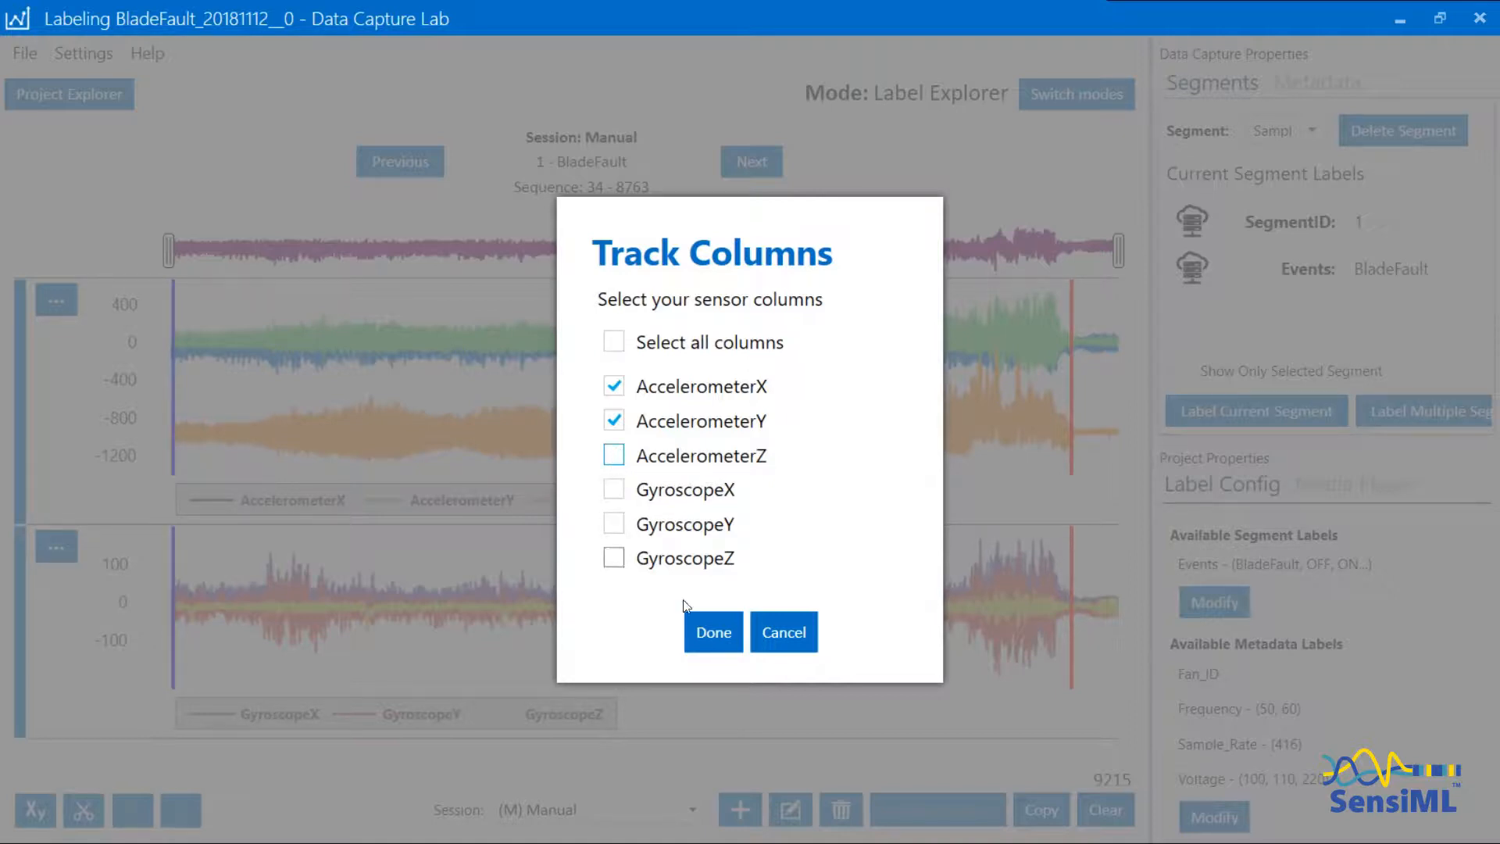
left_click(700, 636)
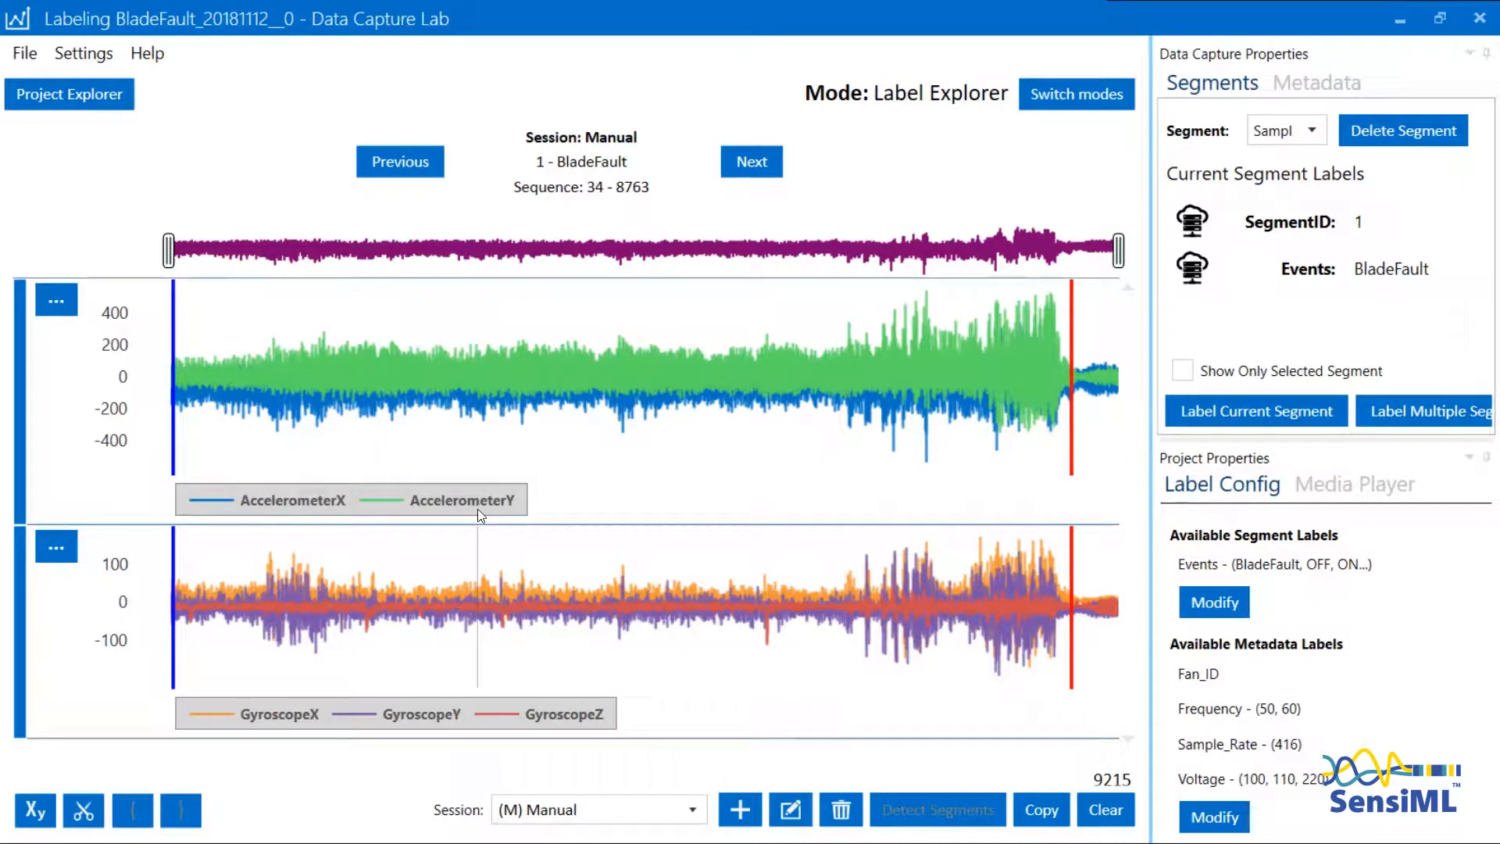
Add a new track that shows only the AccelerometerZ column.
left_click(57, 544)
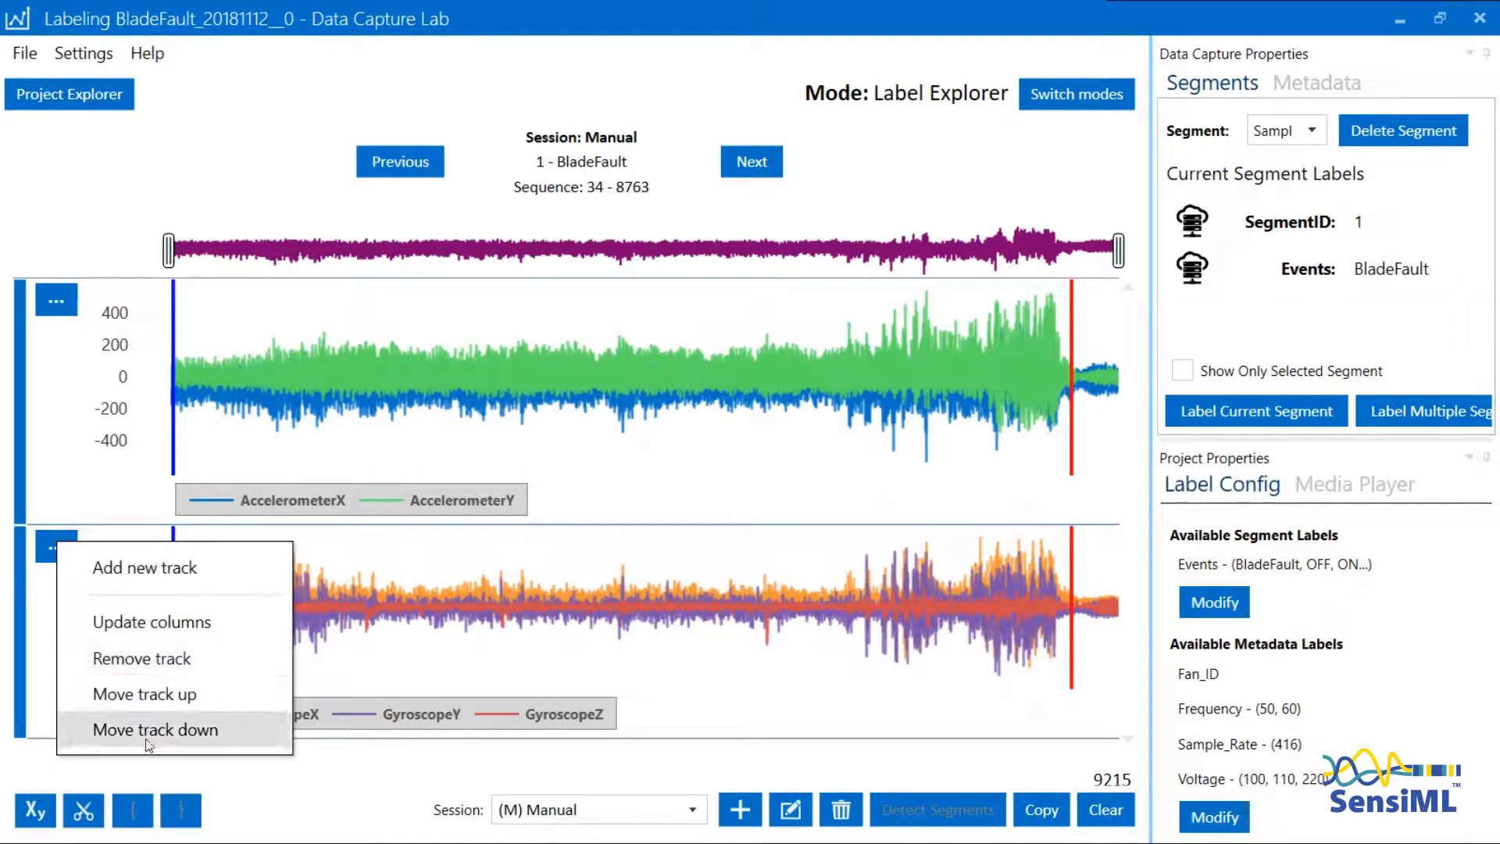
left_click(153, 575)
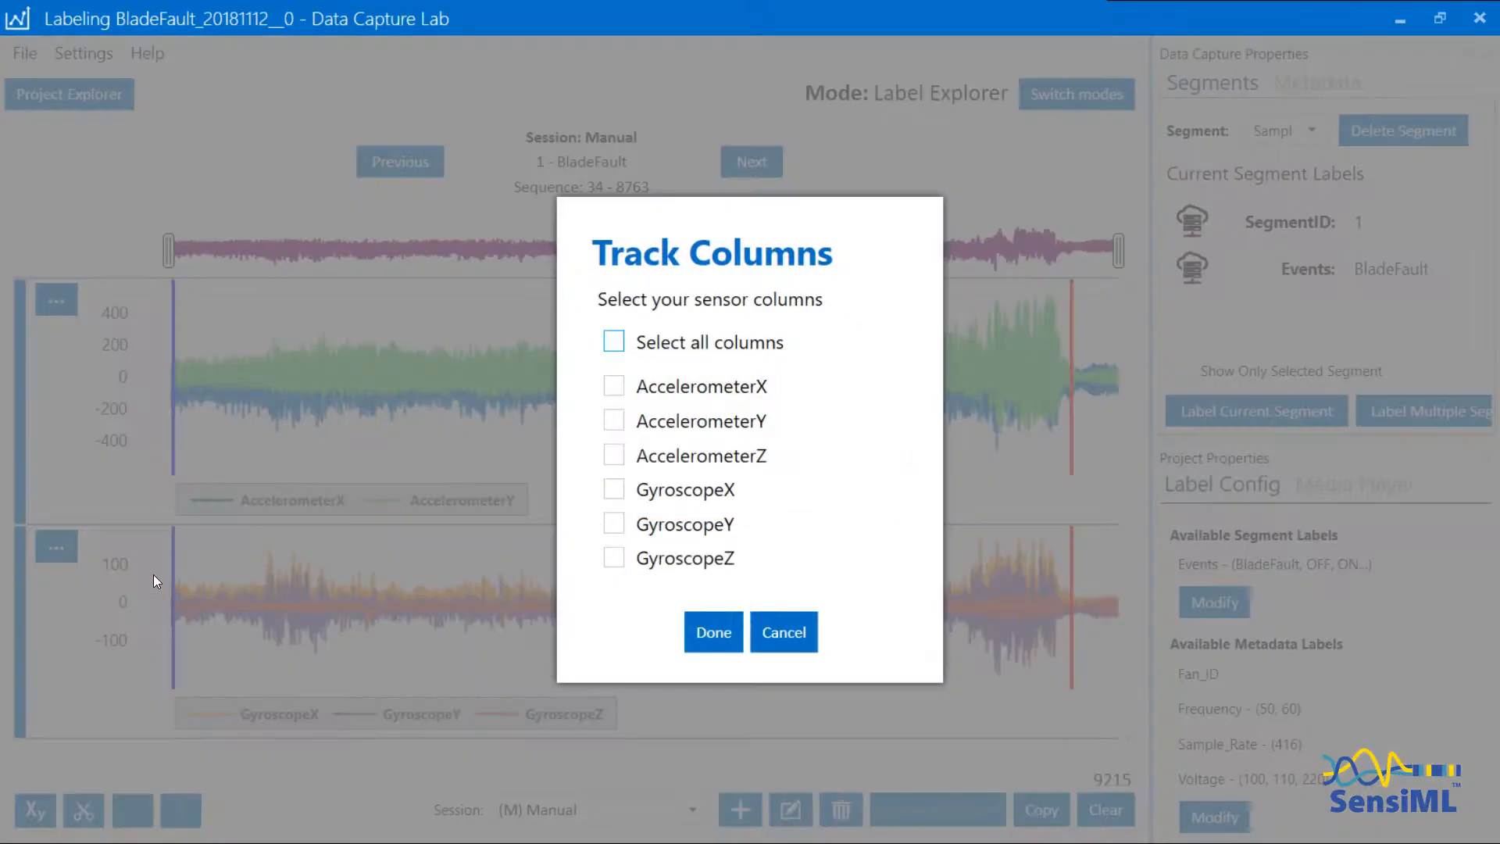
left_click(614, 456)
left_click(705, 627)
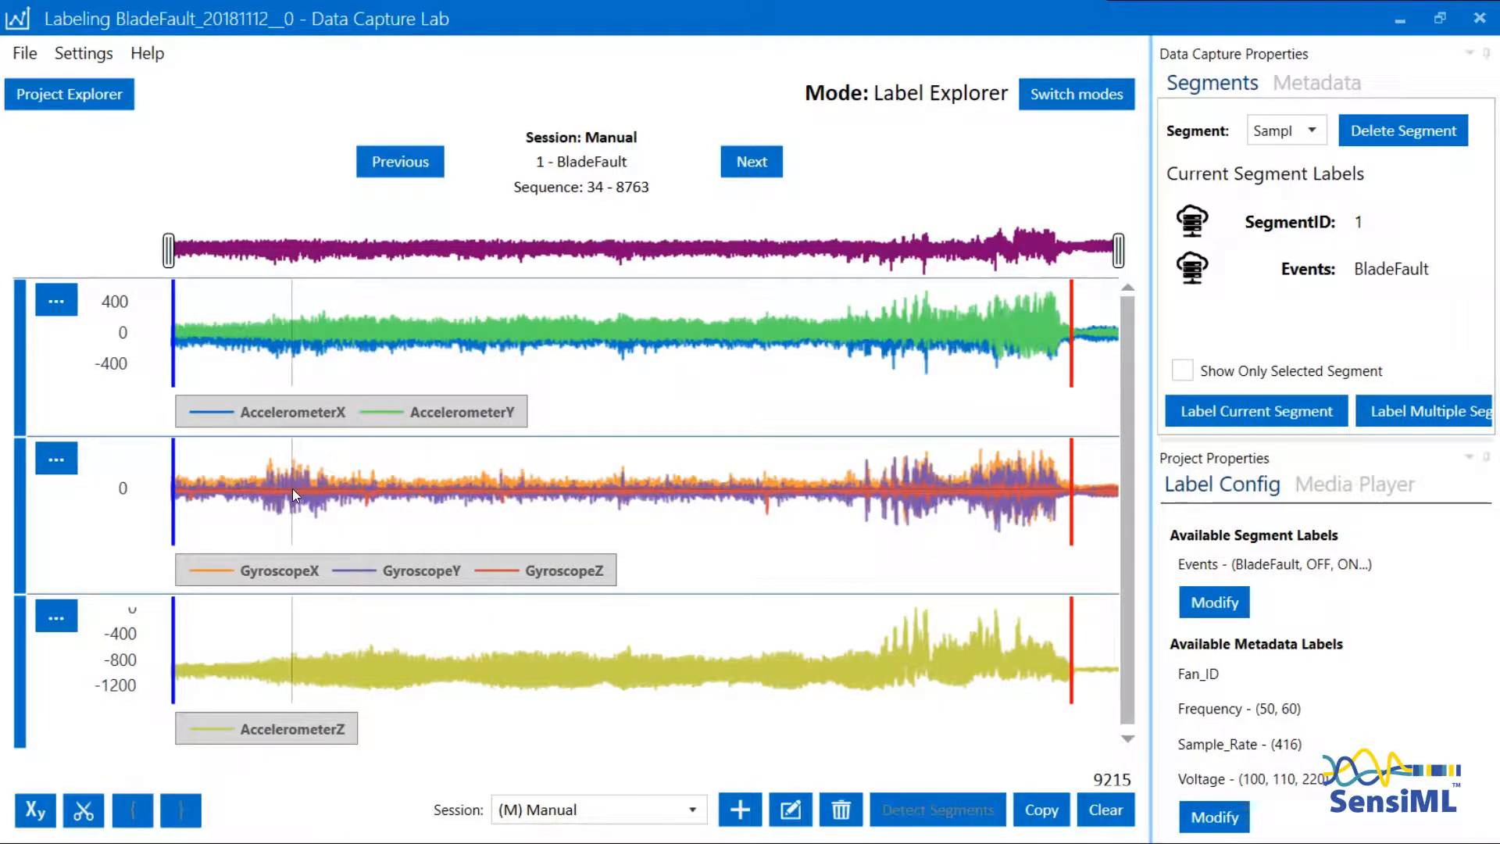
Inspect the early part of the signal closely, adjust the visible range's start and end, and restore the full recording view.
scroll(293, 489, "up", 6)
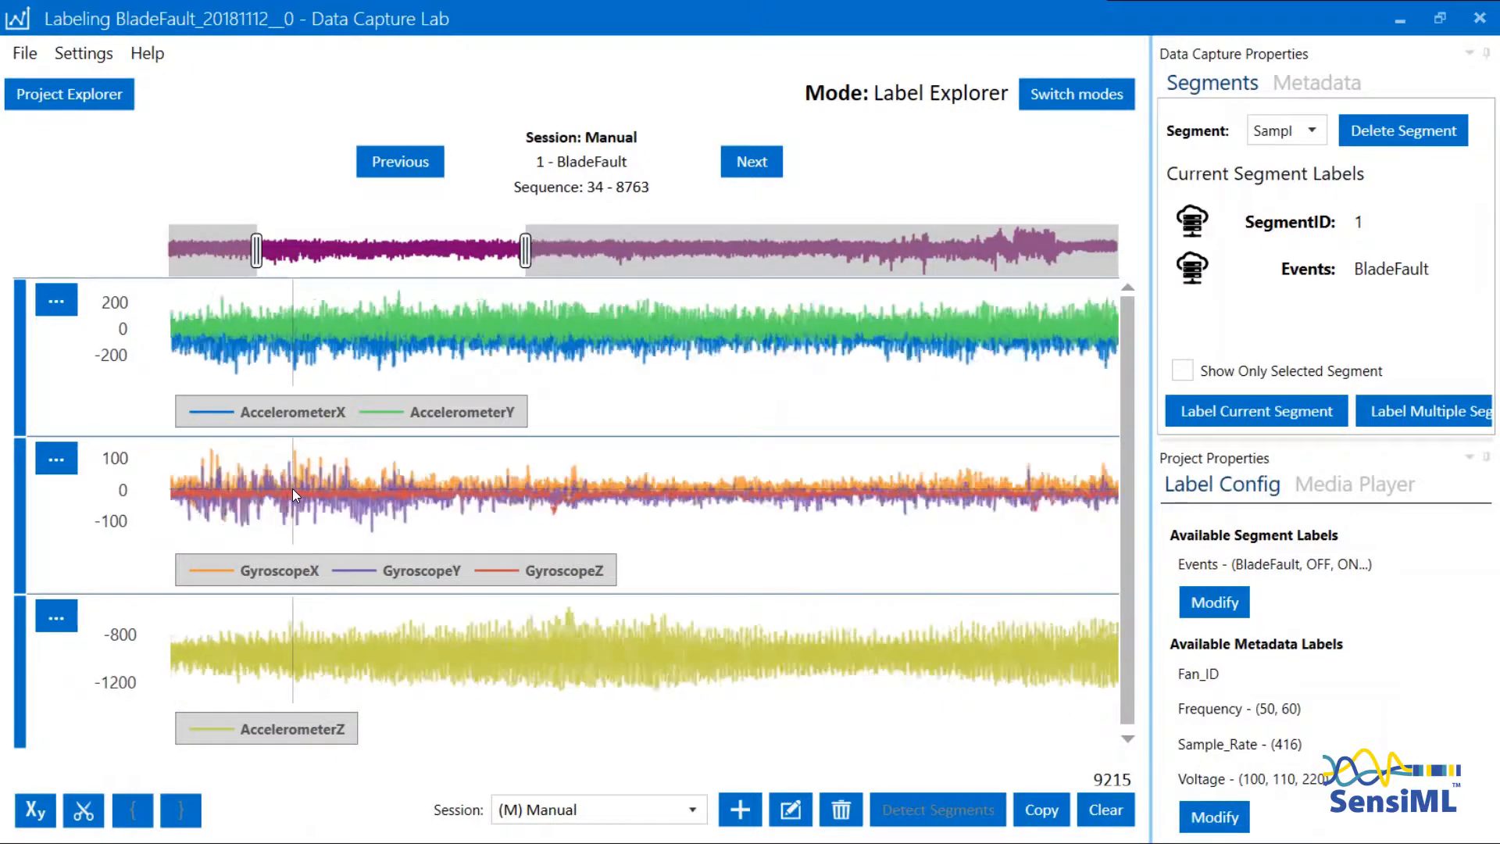
scroll(292, 489, "up", 3)
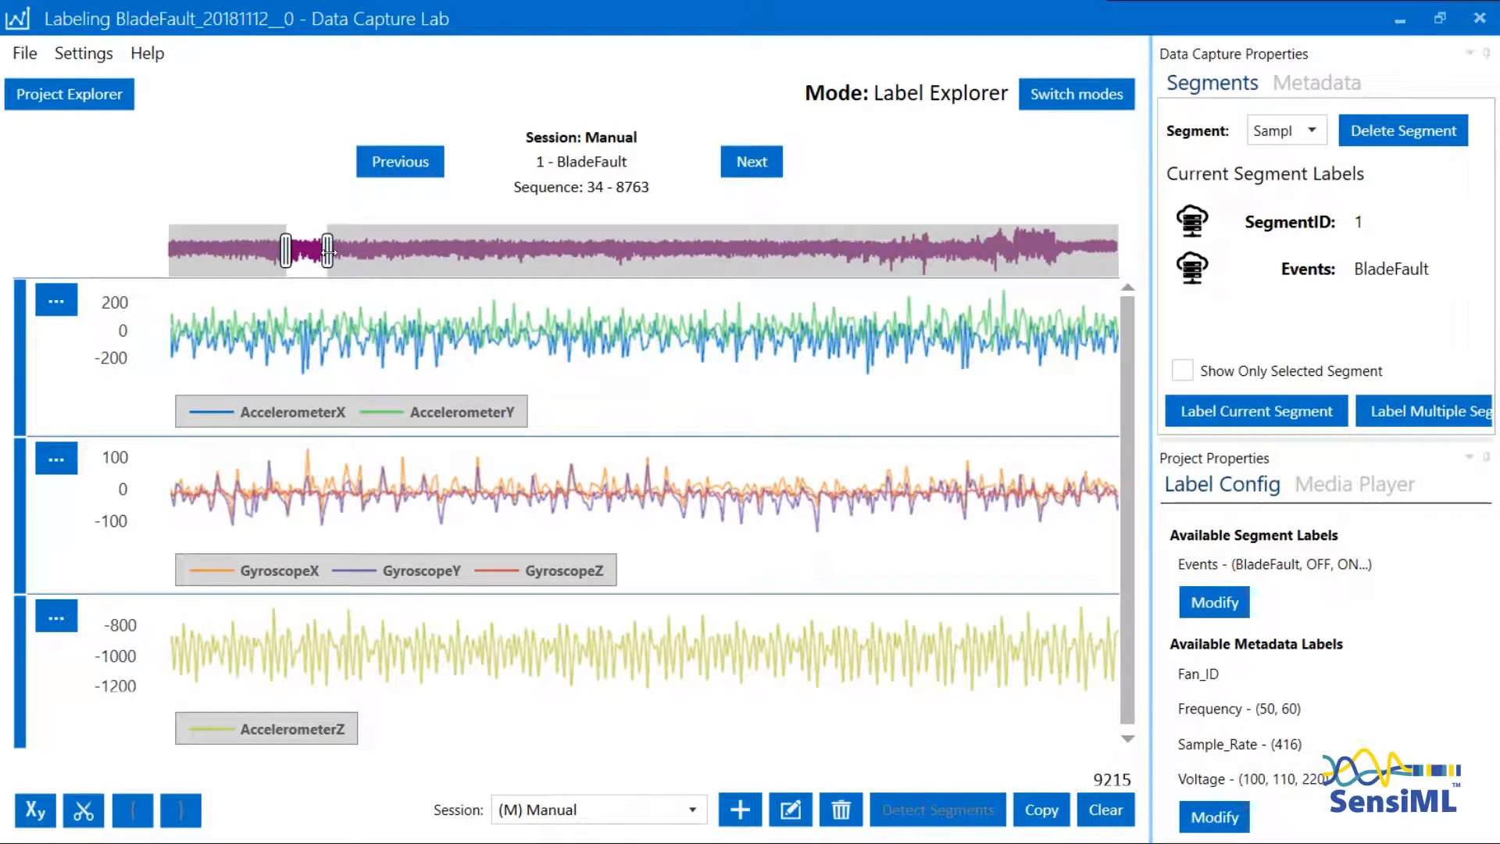
mouse_move(305, 261)
left_mouse_down()
mouse_move(512, 250)
mouse_move(289, 254)
left_mouse_up()
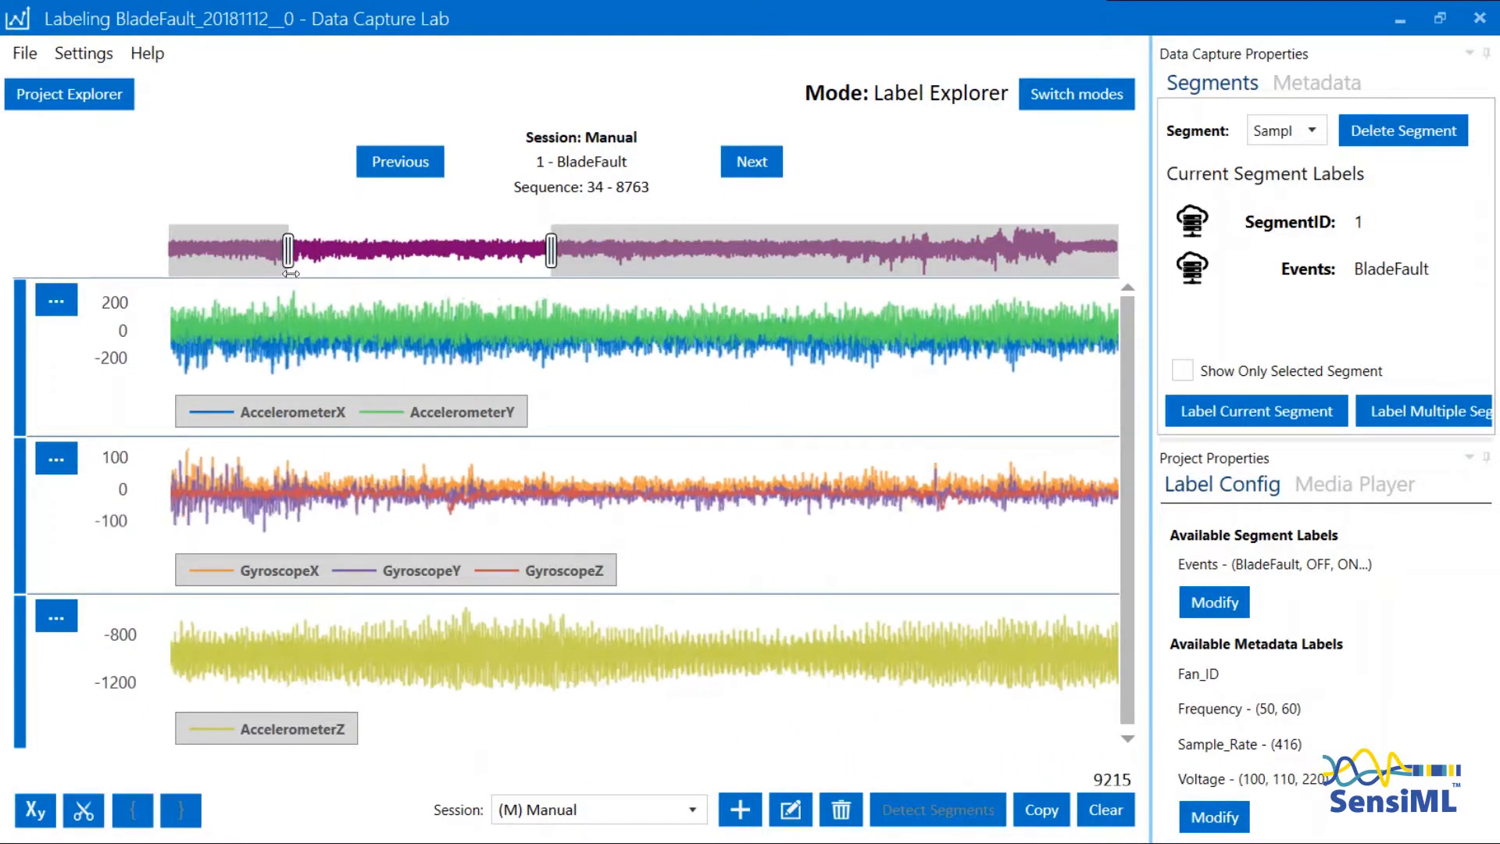
left_click_drag(591, 255, 1064, 251)
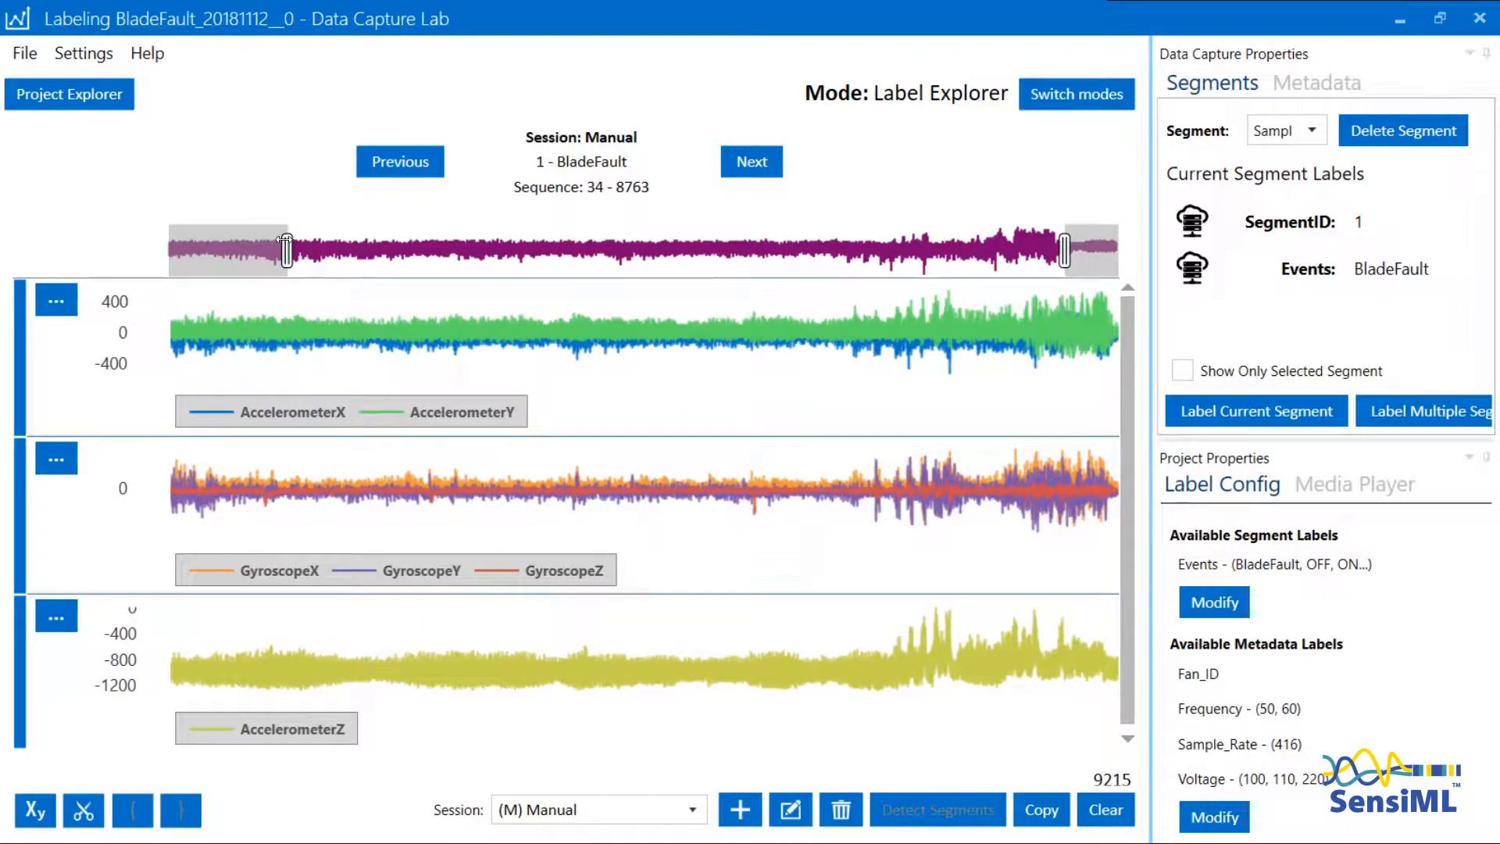
left_click_drag(287, 251, 169, 251)
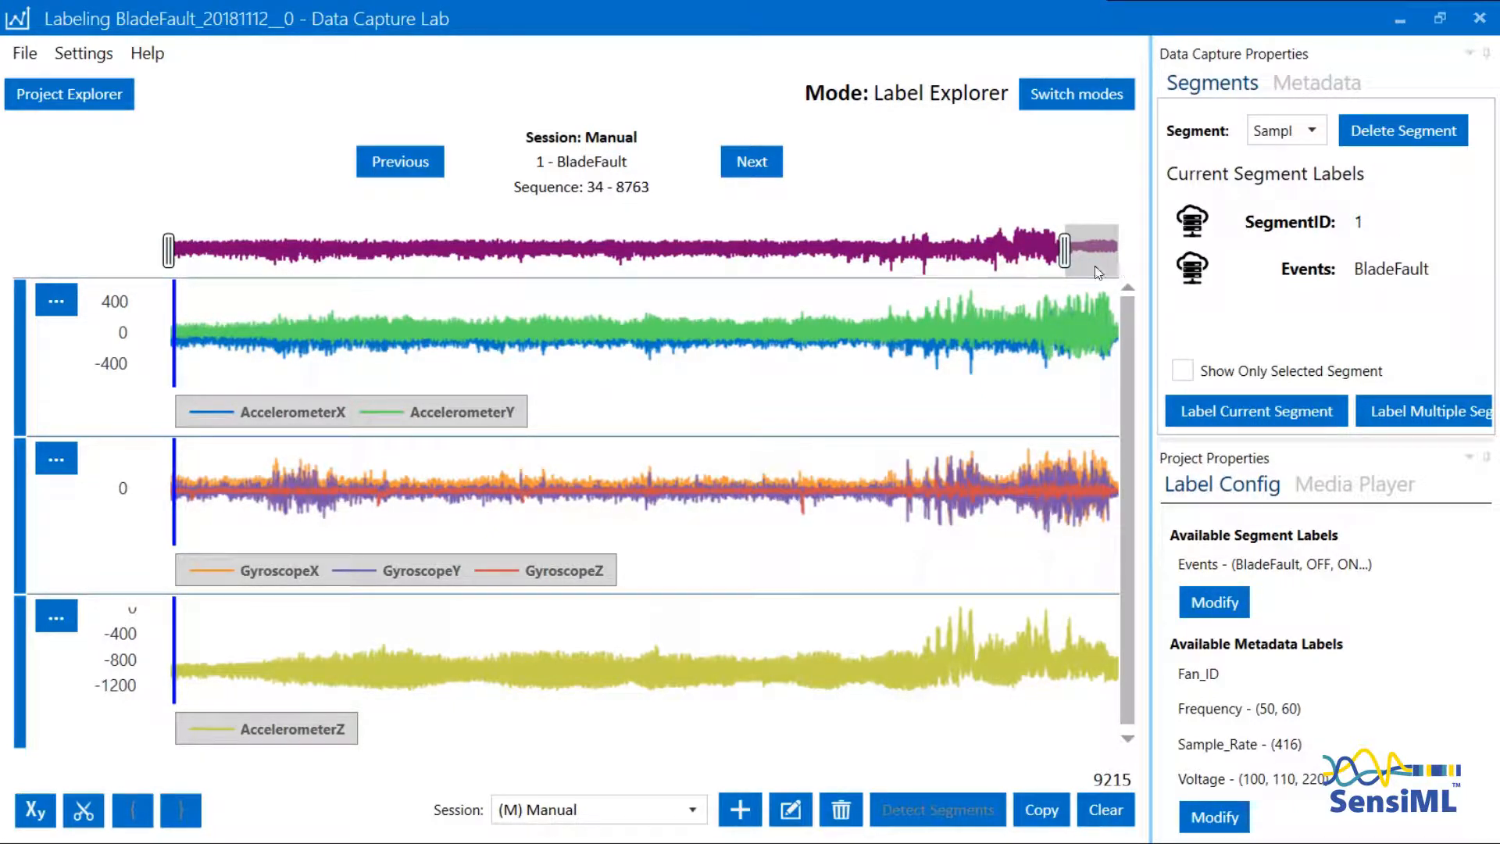
left_click_drag(1064, 251, 1118, 251)
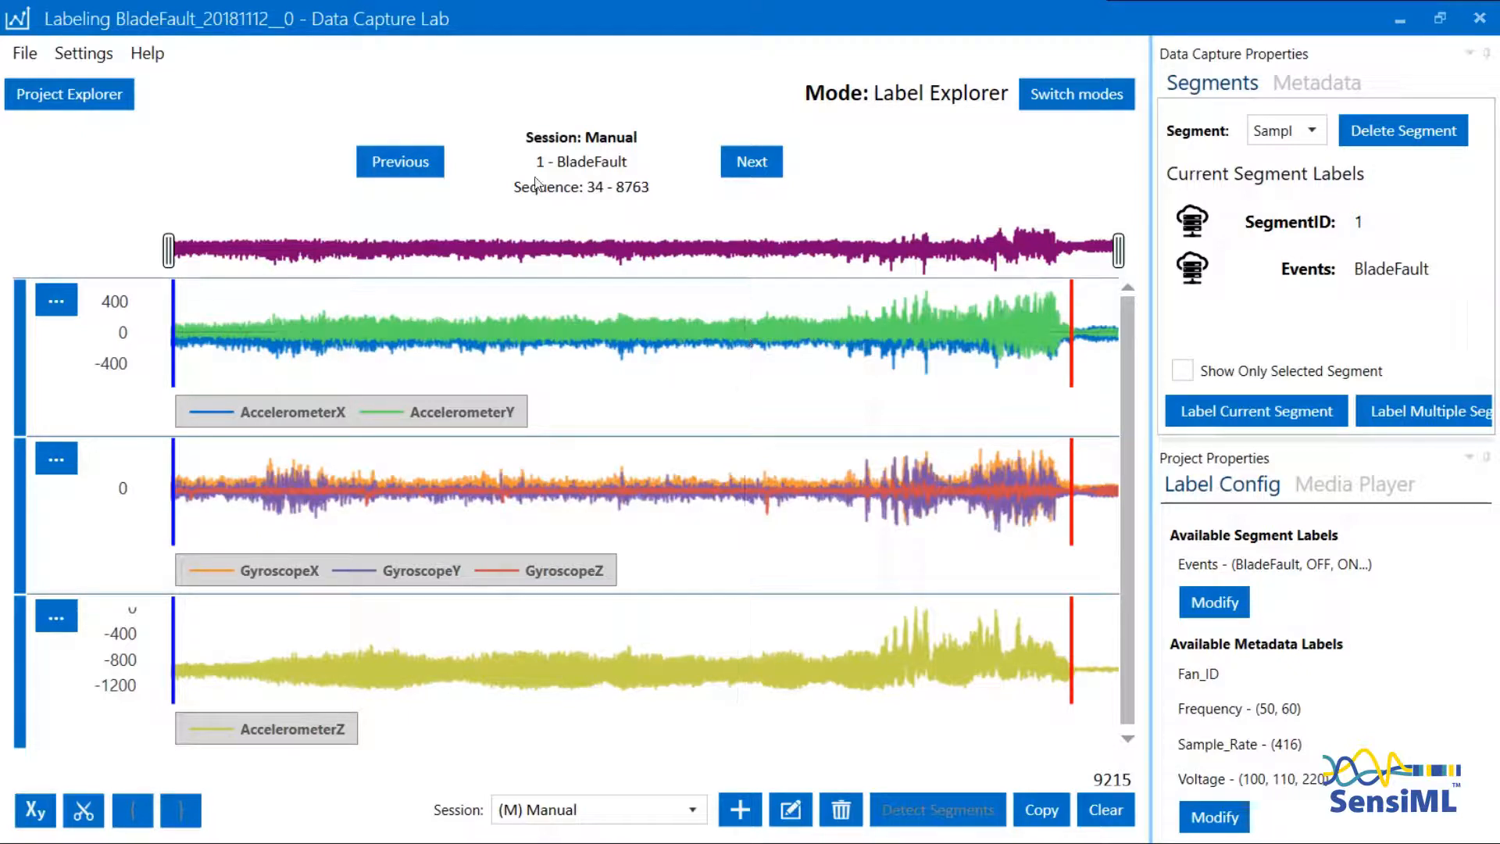
Clear the saved segment from the Manual session and mark a new one from sample 224 to 8728.
left_click(1087, 821)
left_click(233, 86)
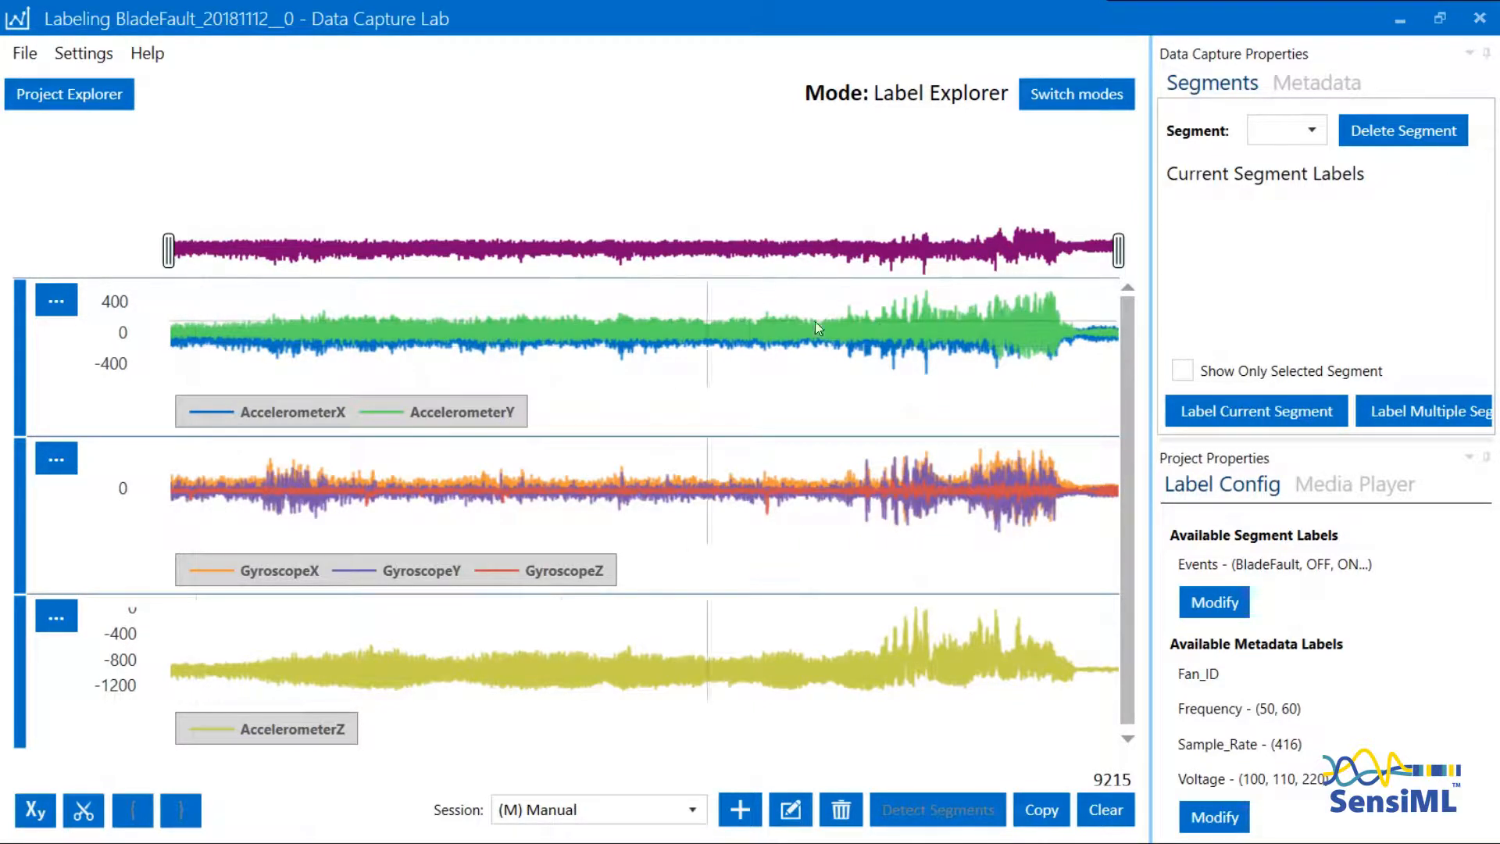
left_click(212, 312)
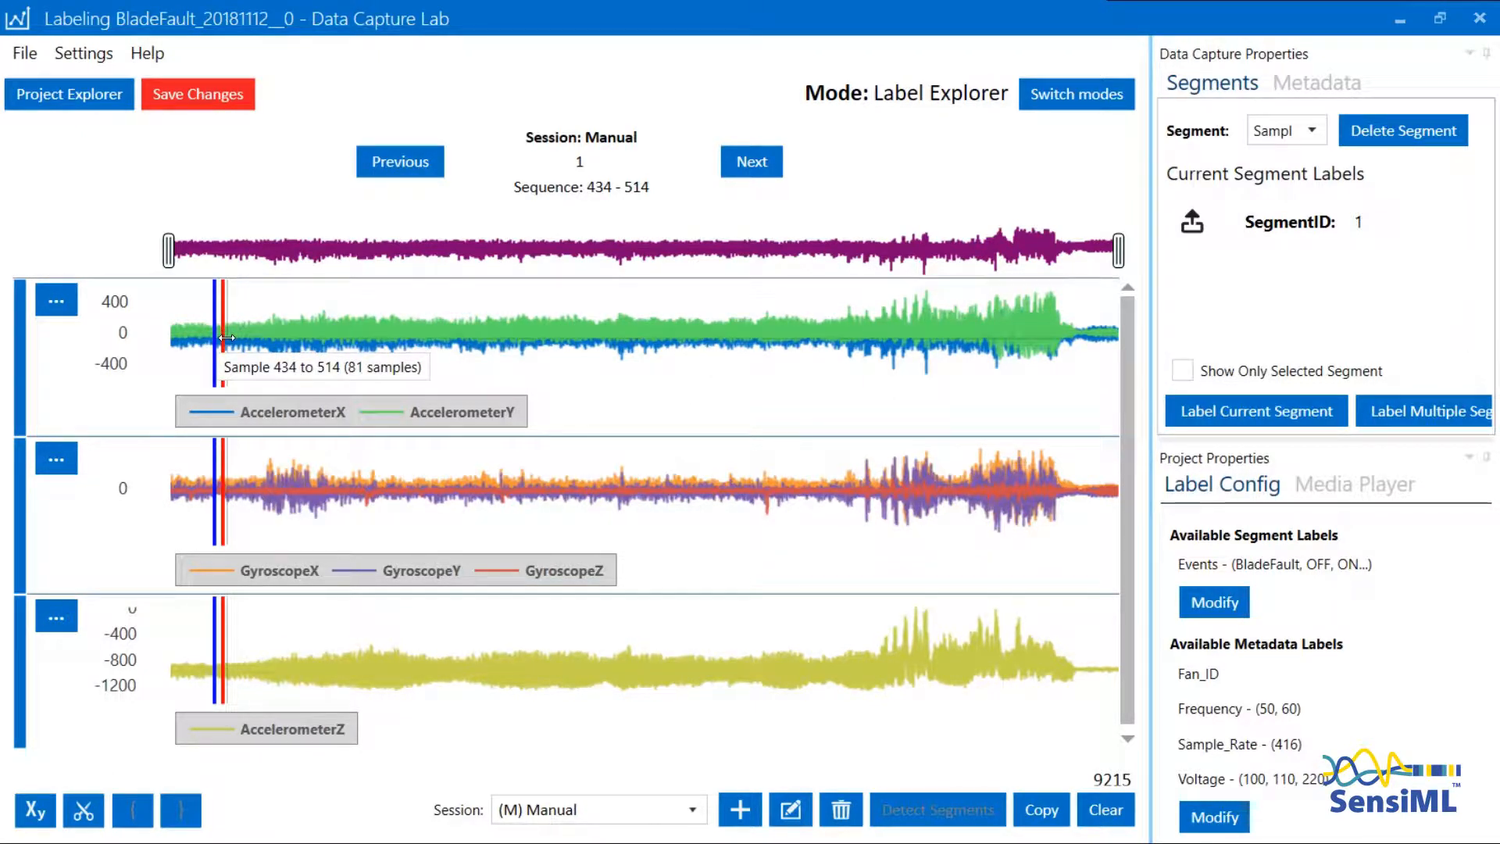
left_click_drag(227, 337, 1075, 325)
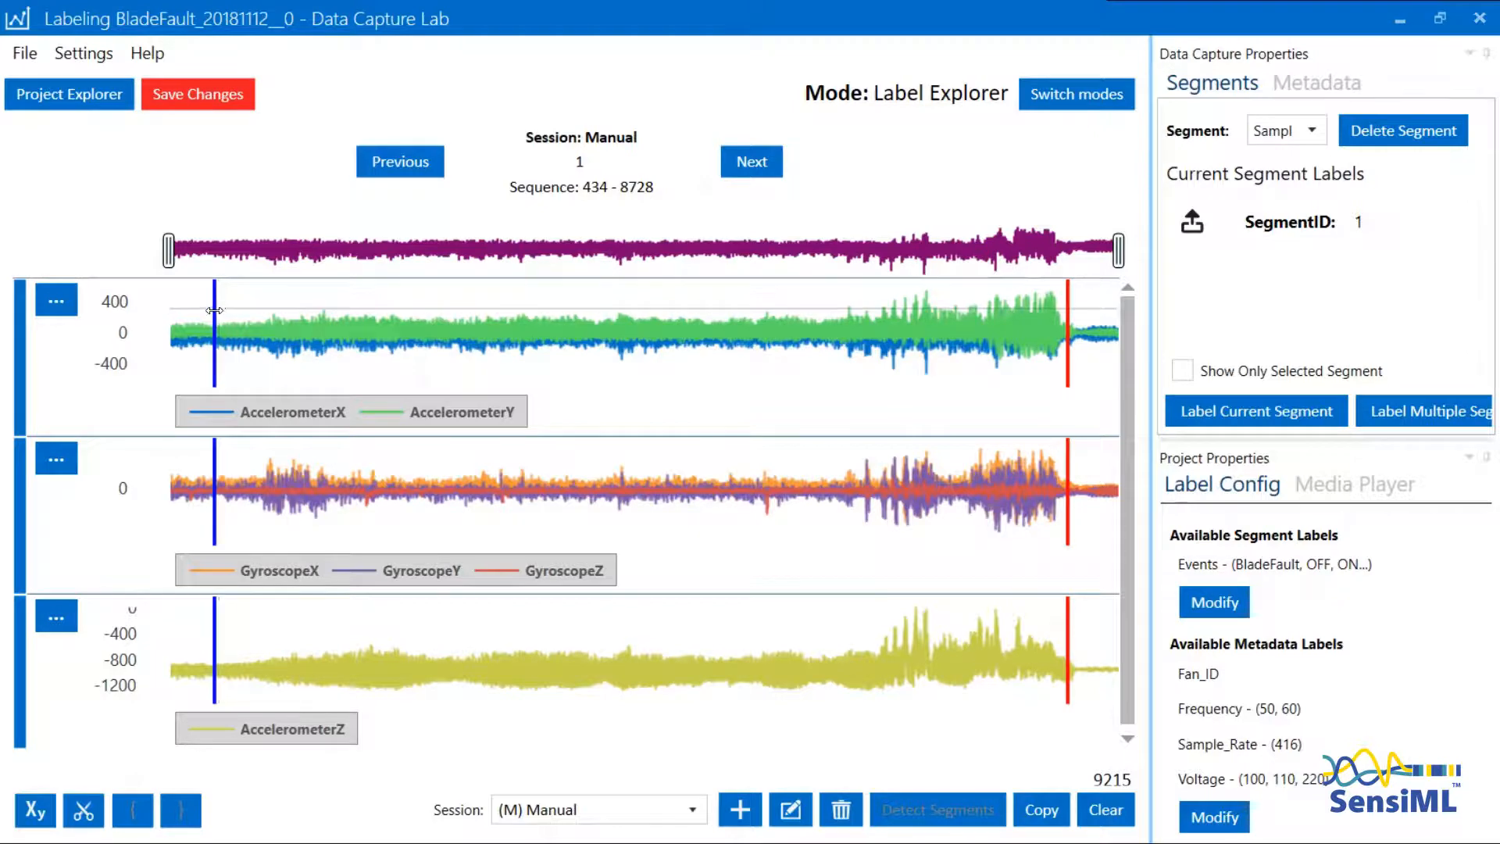
left_click_drag(215, 310, 193, 311)
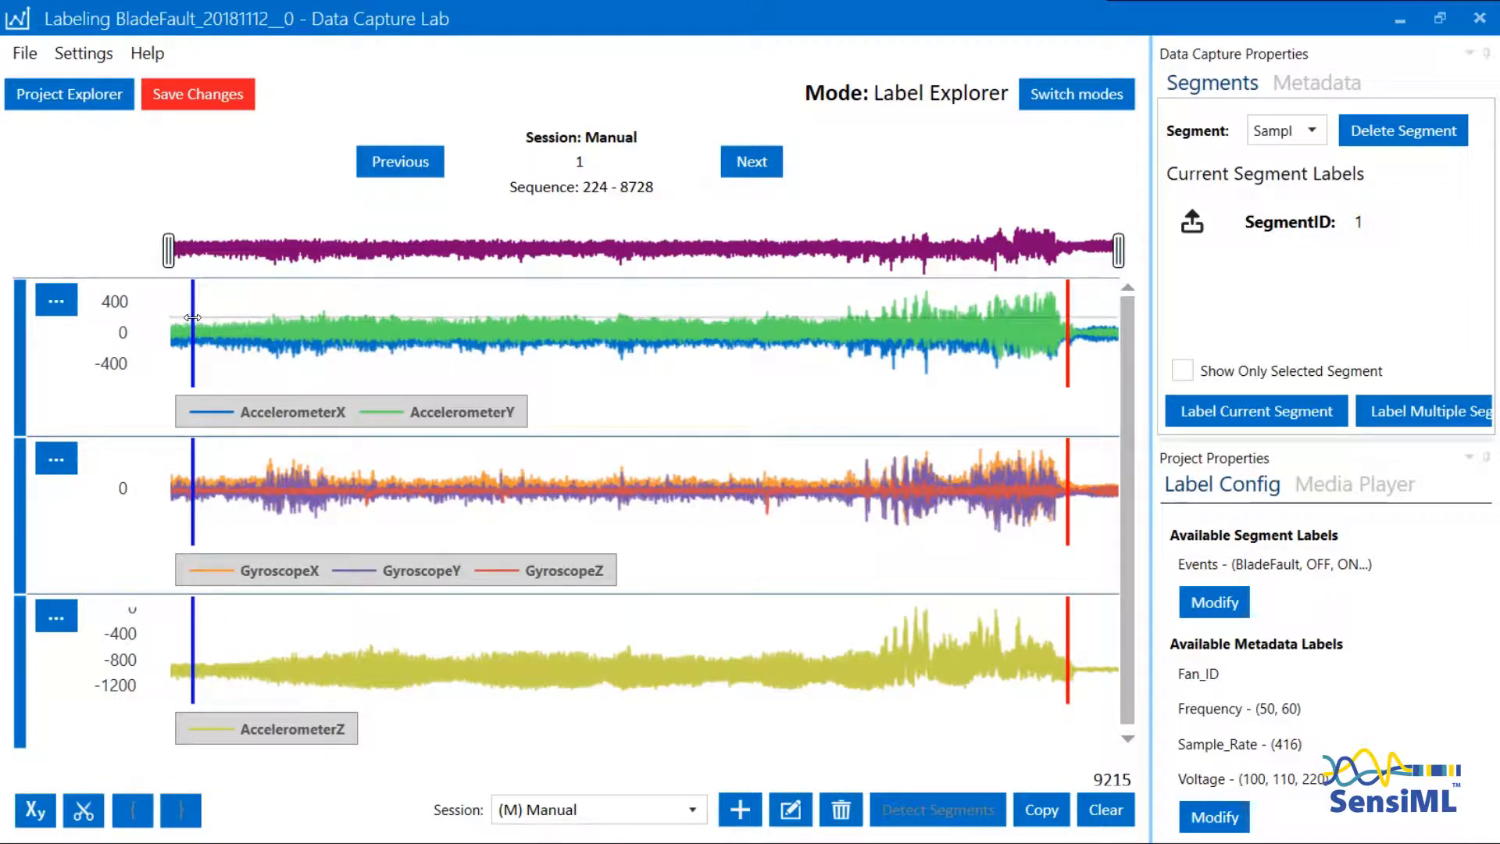
Label the new segment as BladeFault and save the changes.
left_click(1241, 400)
left_click(837, 357)
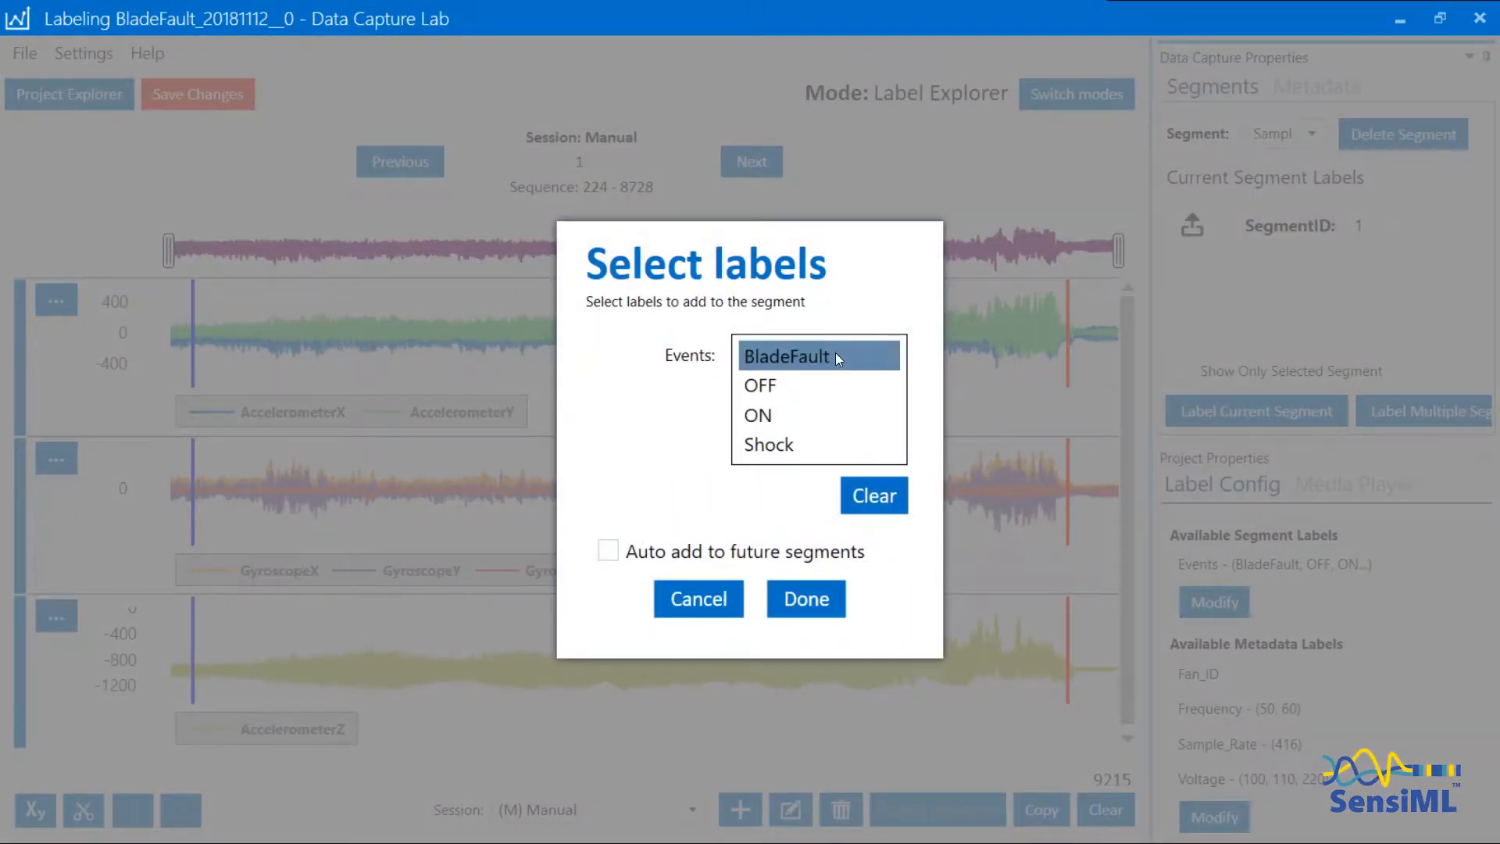
left_click(807, 594)
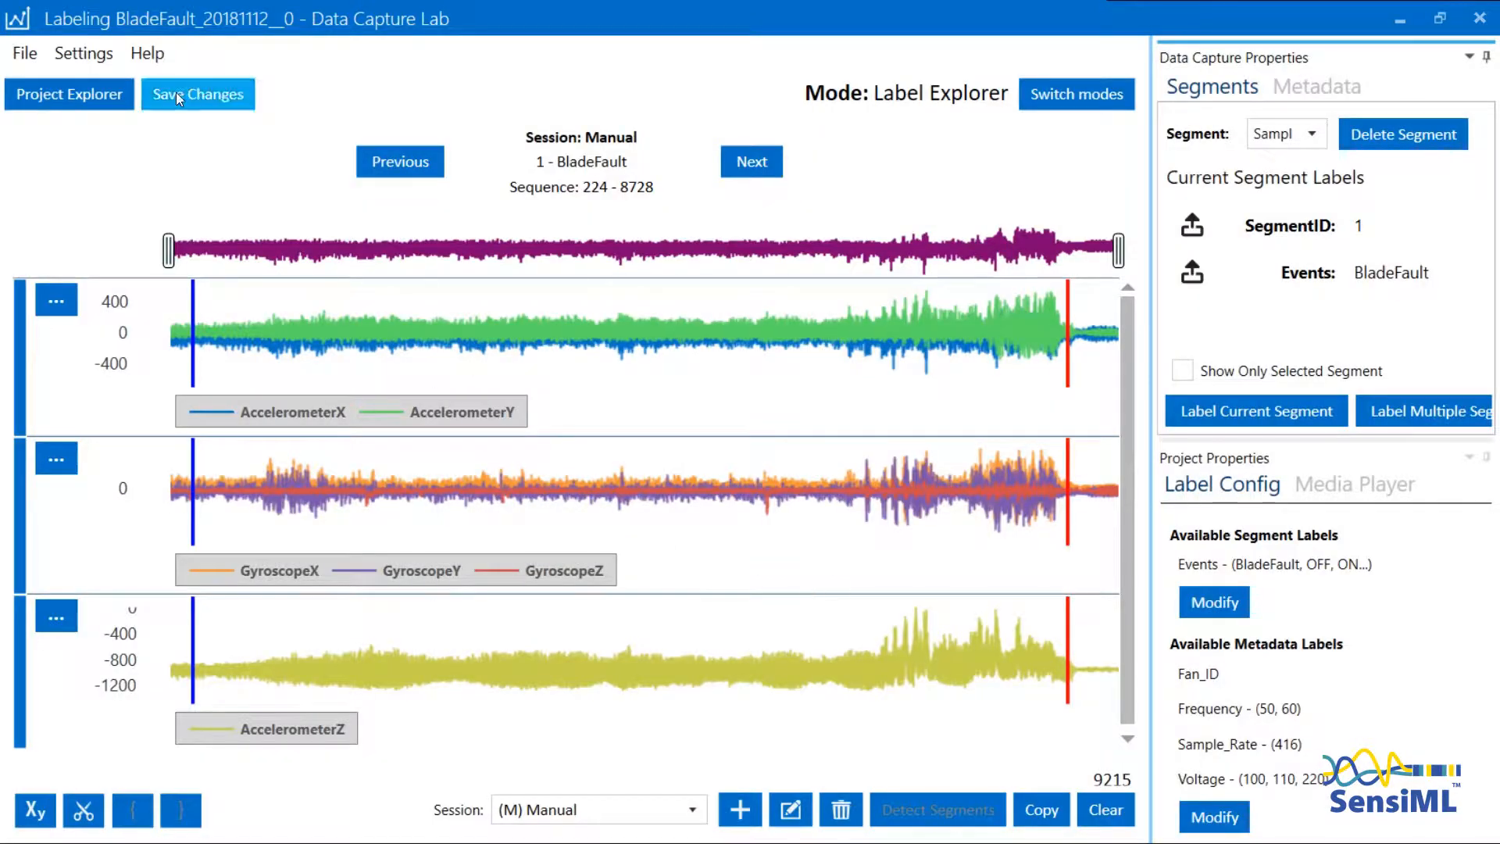
left_click(205, 94)
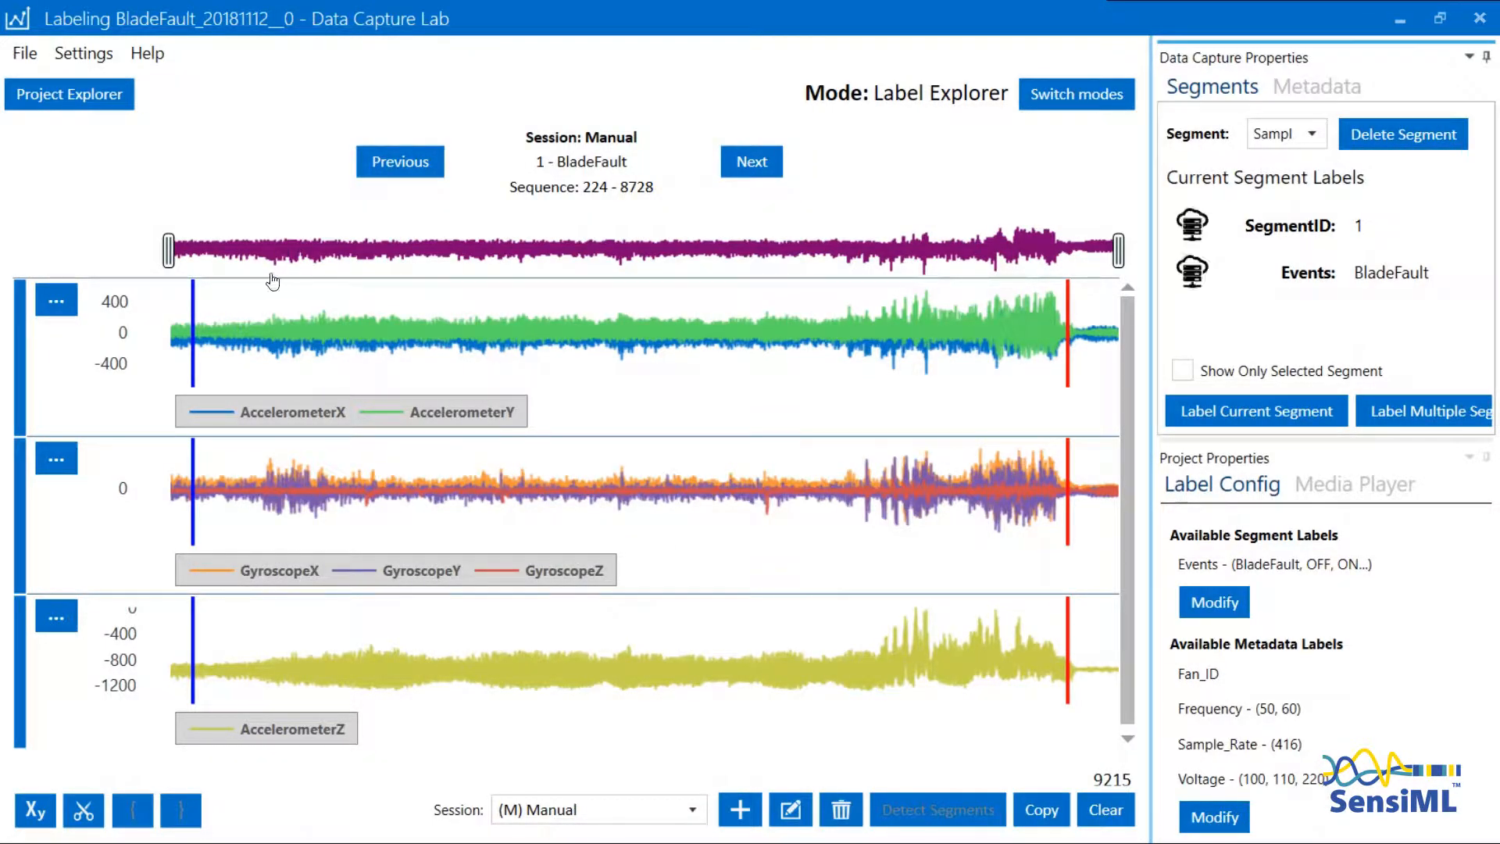
Examine the start of the labeled segment and look at the available session options.
scroll(192, 342, "up", 5)
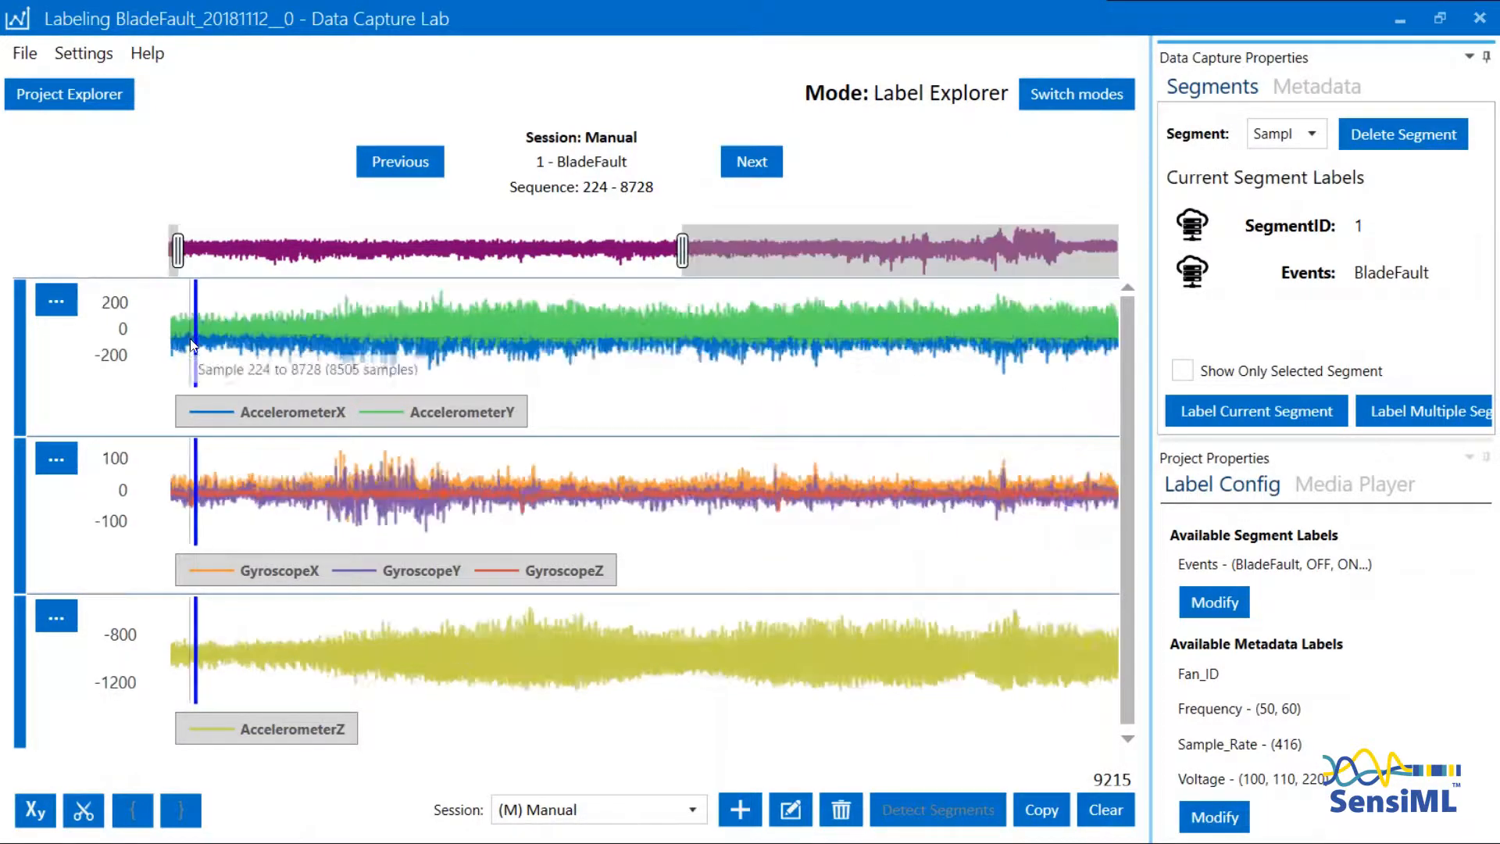
scroll(192, 339, "down", 5)
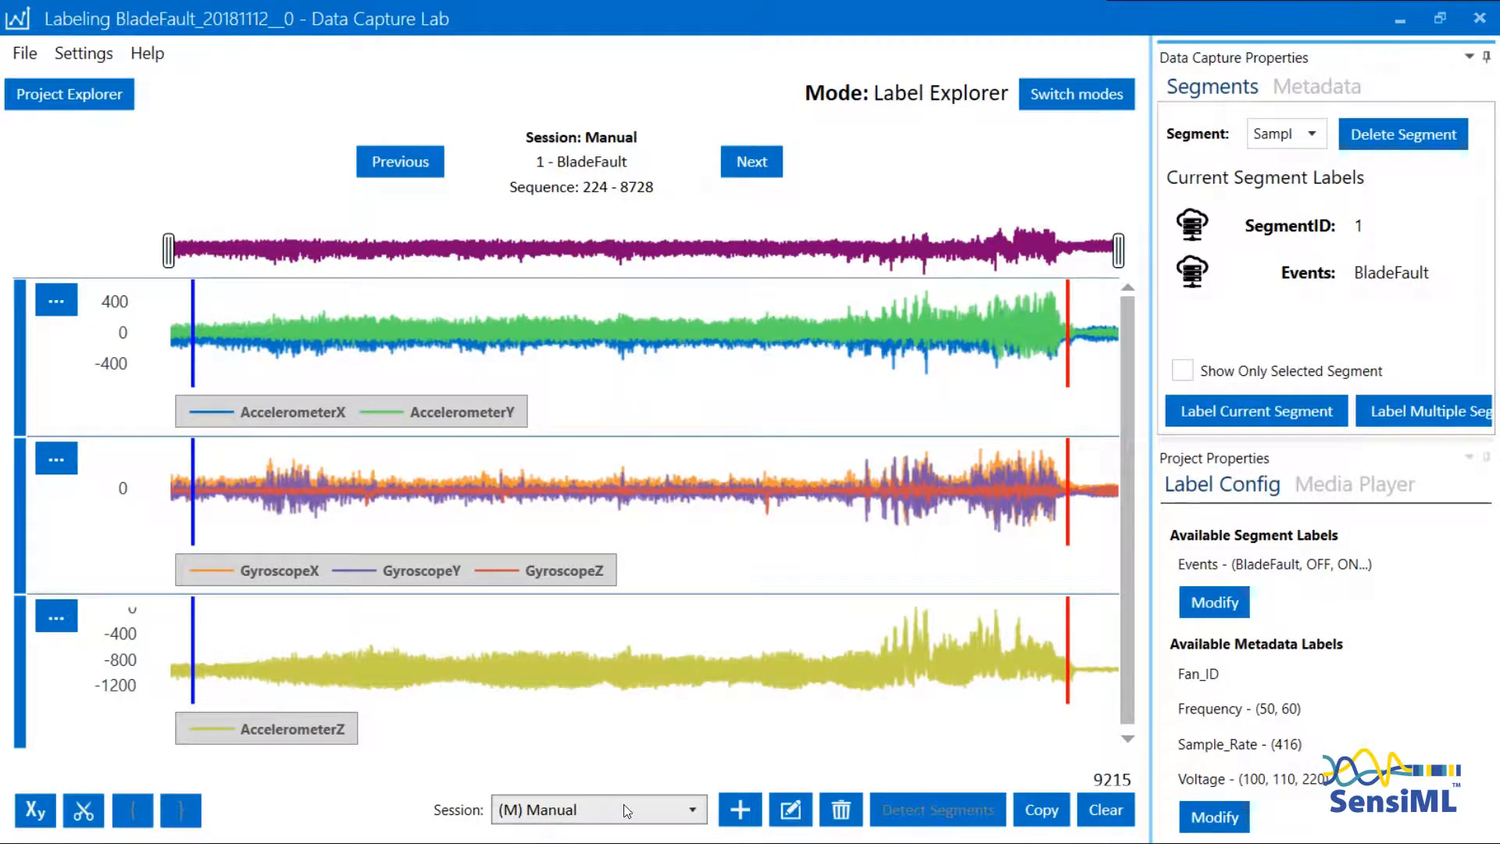
left_click(692, 813)
left_click(692, 813)
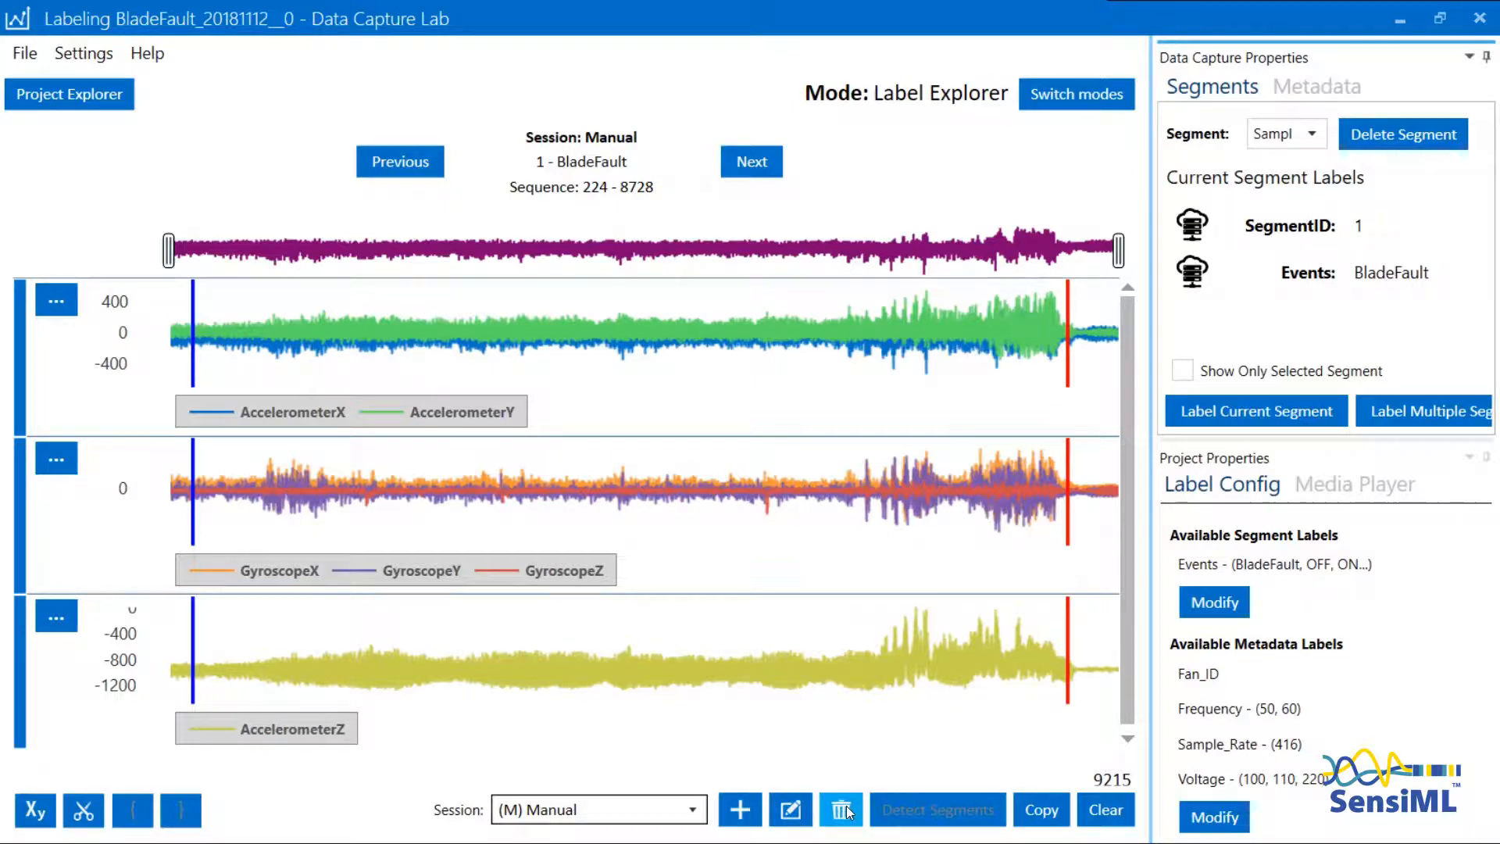
left_click(756, 810)
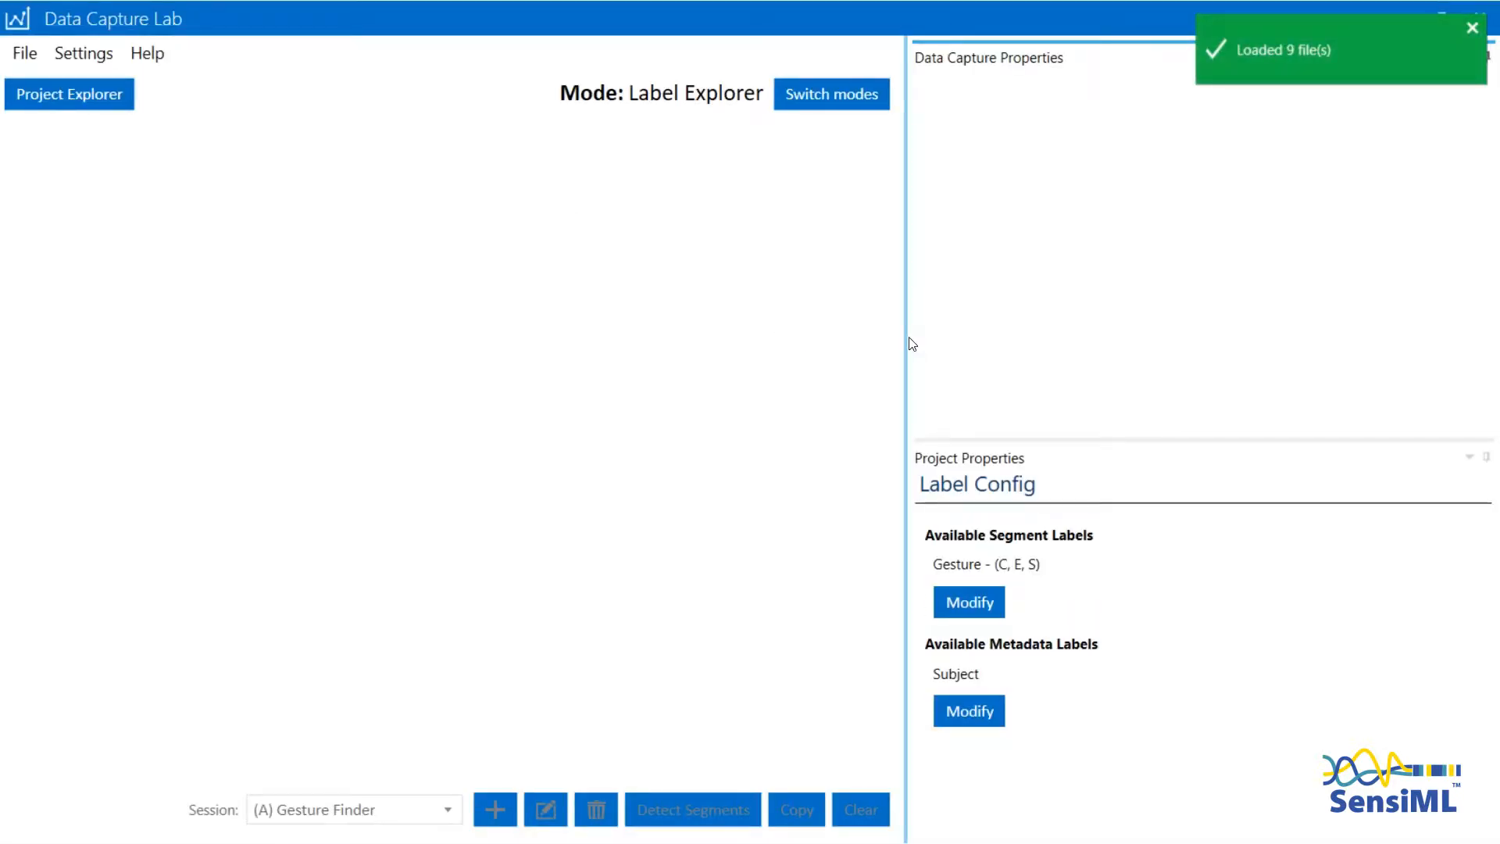
left_click_drag(905, 336, 1157, 345)
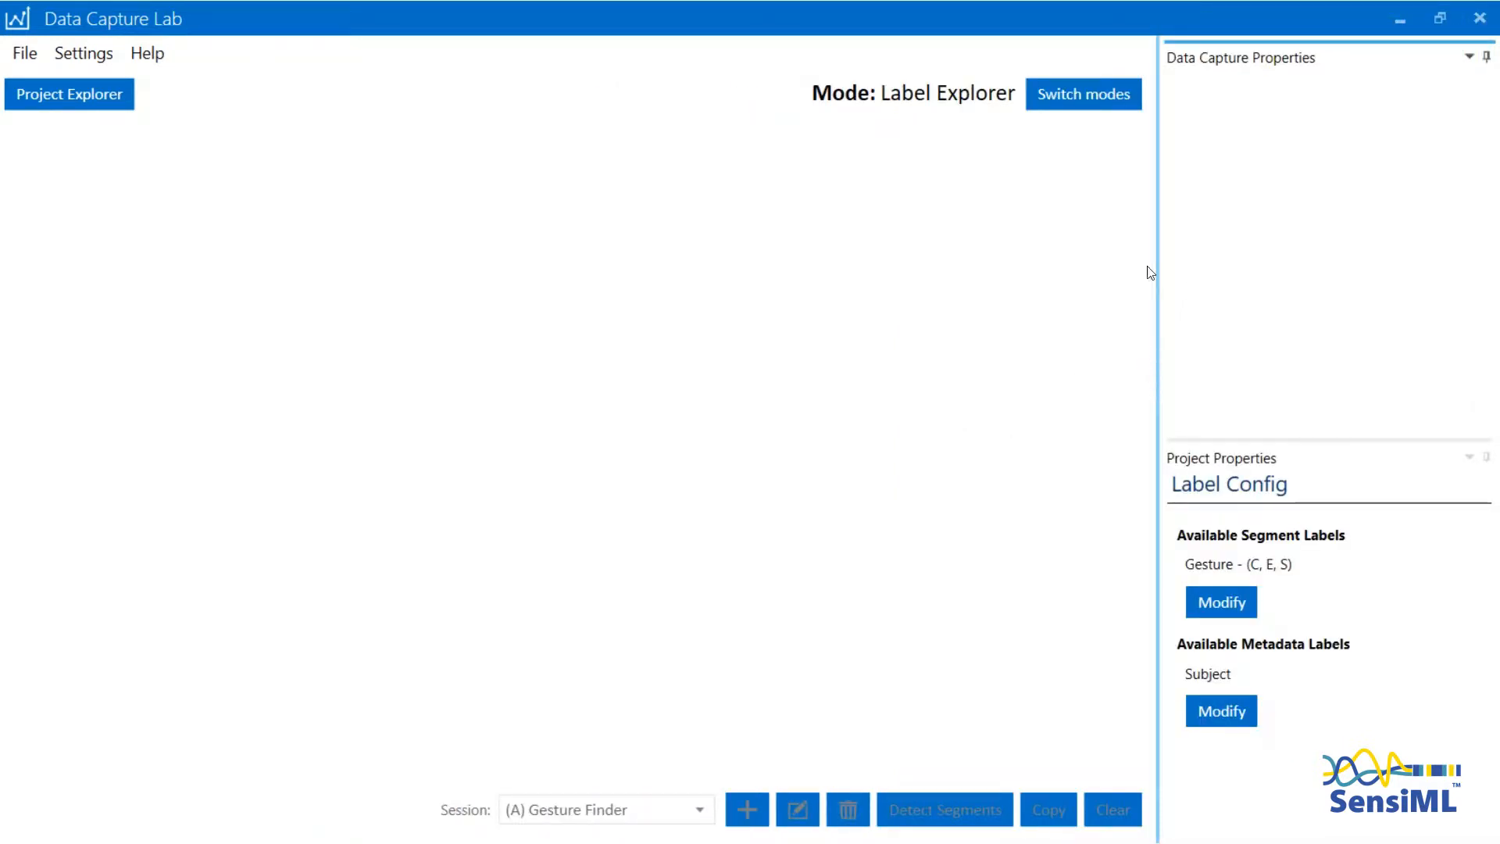
left_click(58, 102)
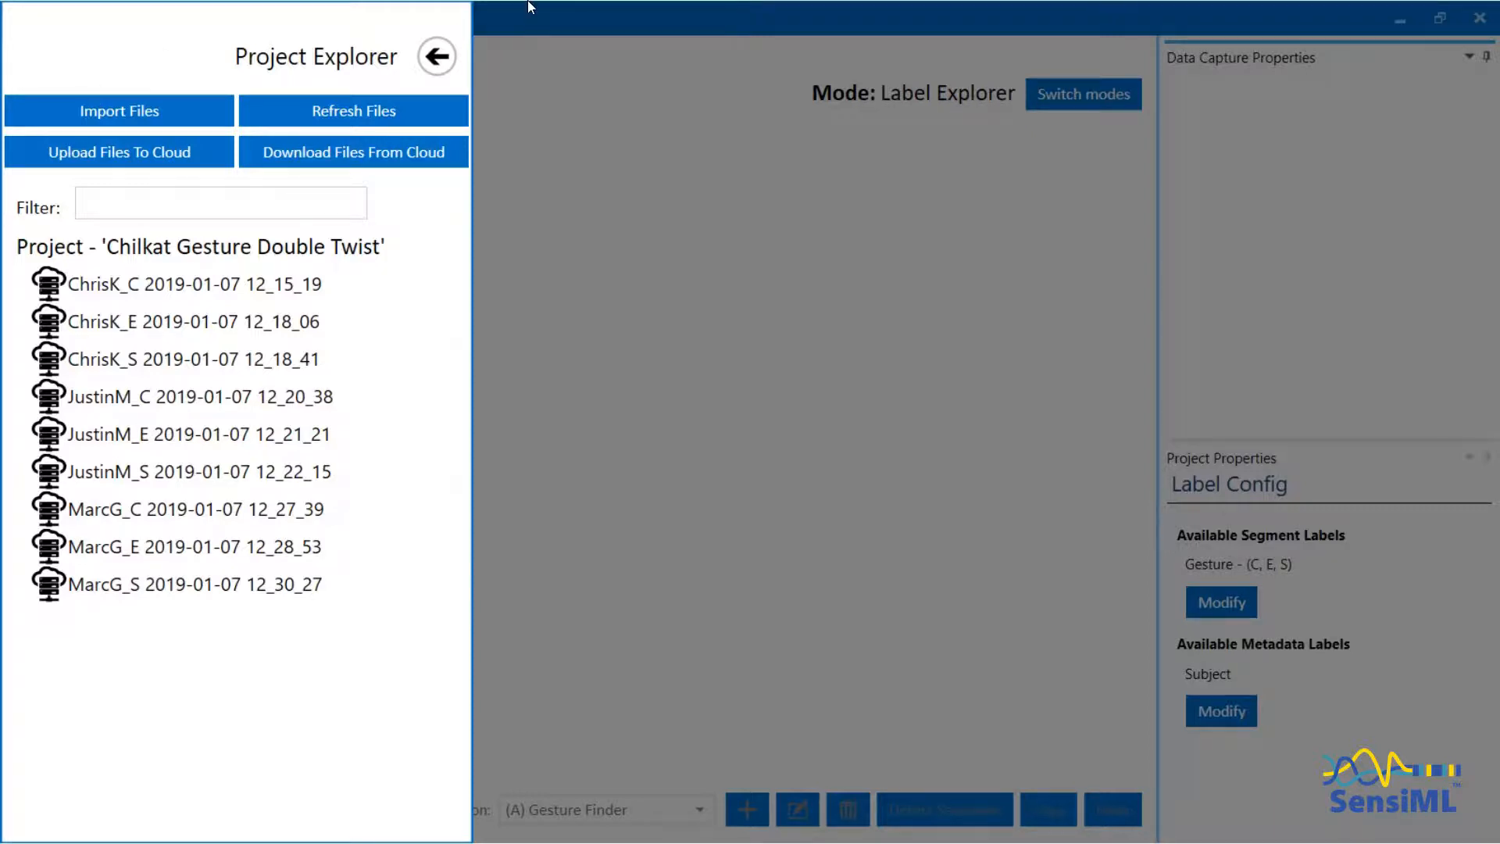
double_click(227, 270)
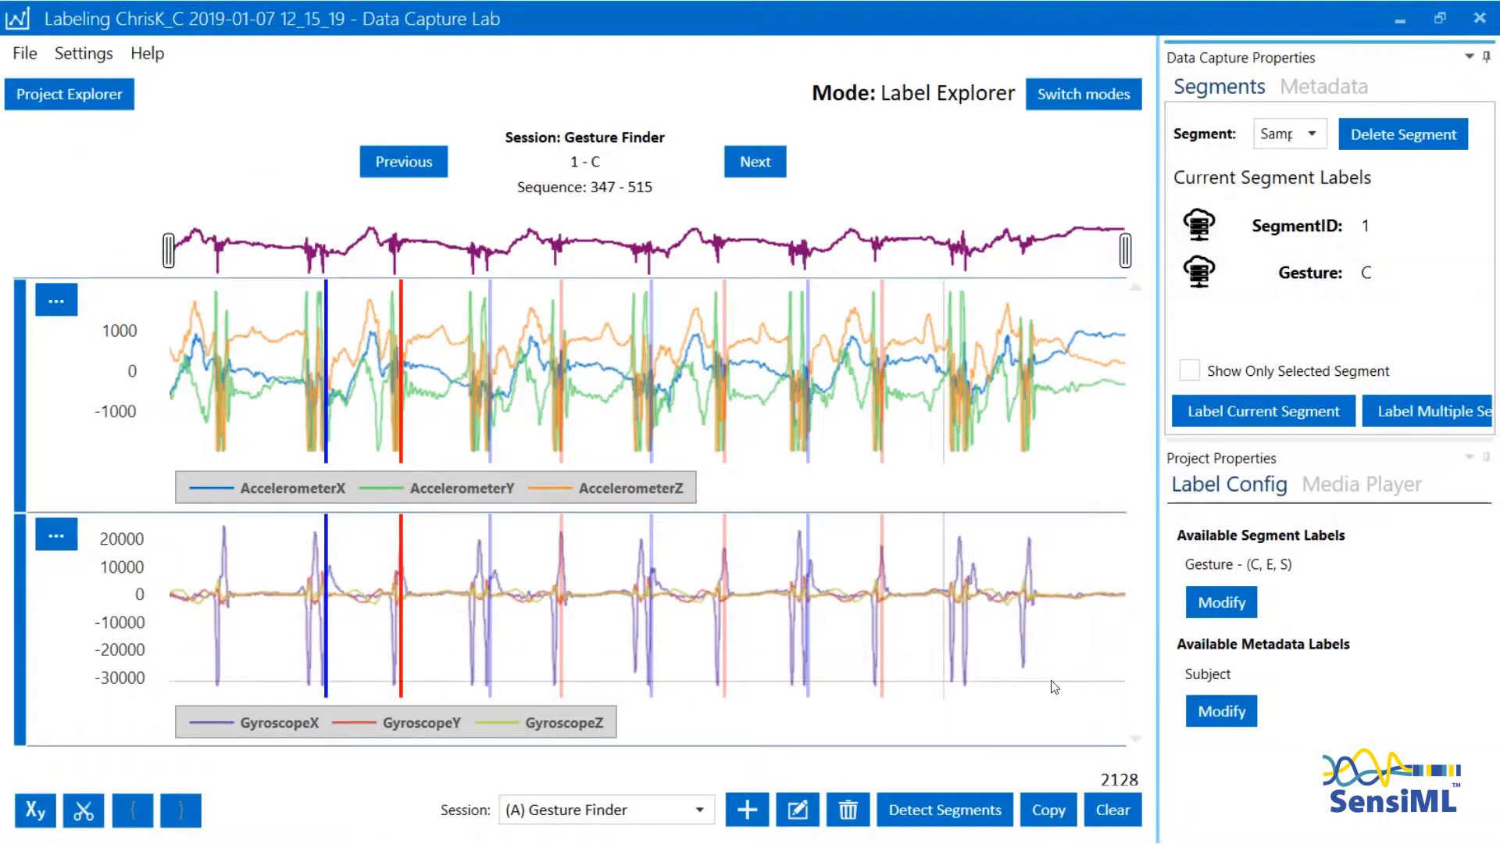
Switch the open recording from Label Explorer to Segmenter Builder mode and examine its first segments.
left_click(1076, 91)
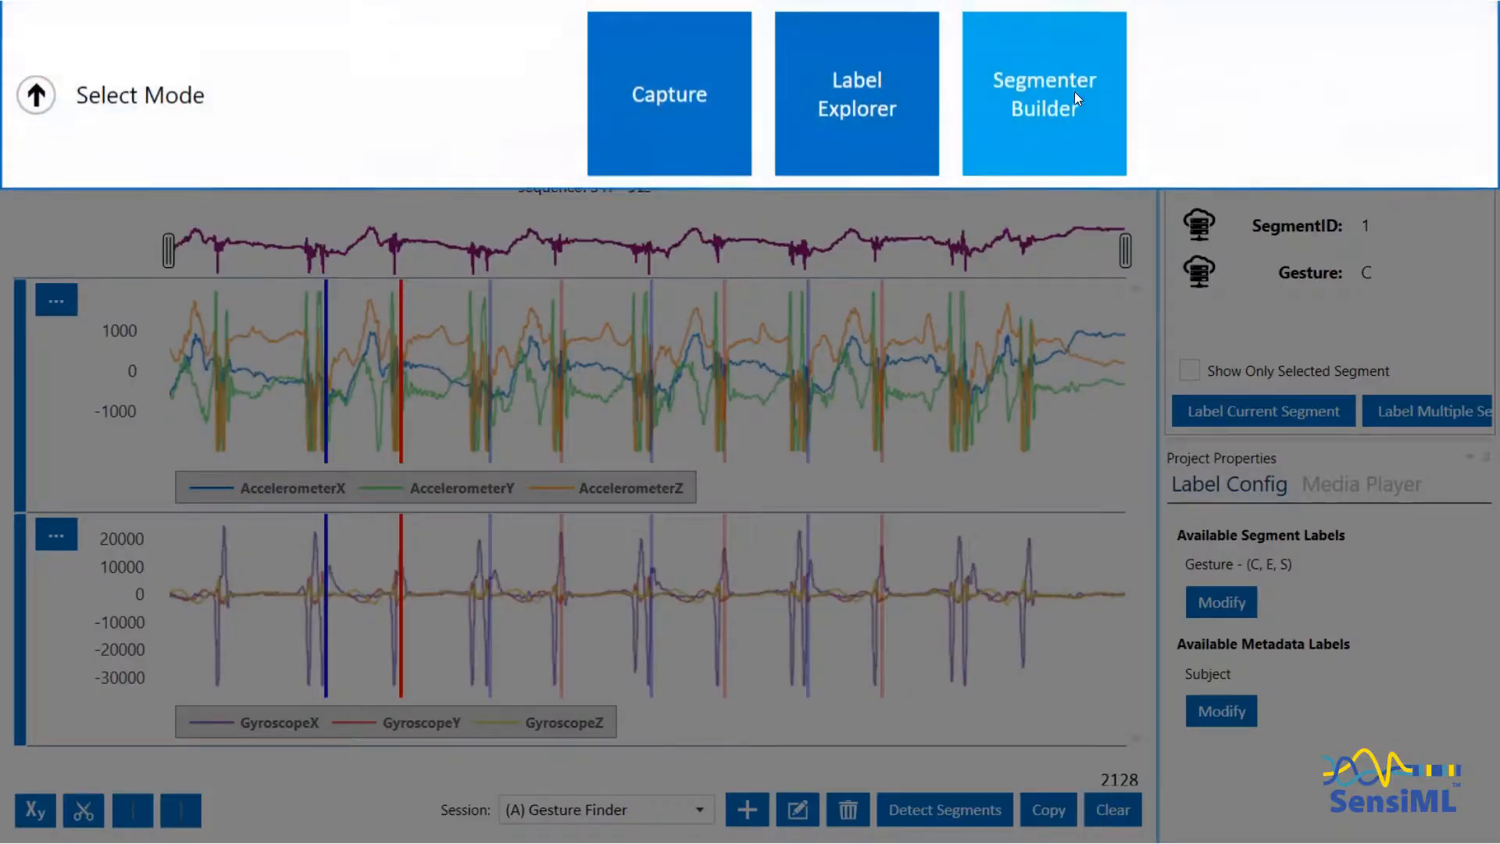
left_click(1061, 213)
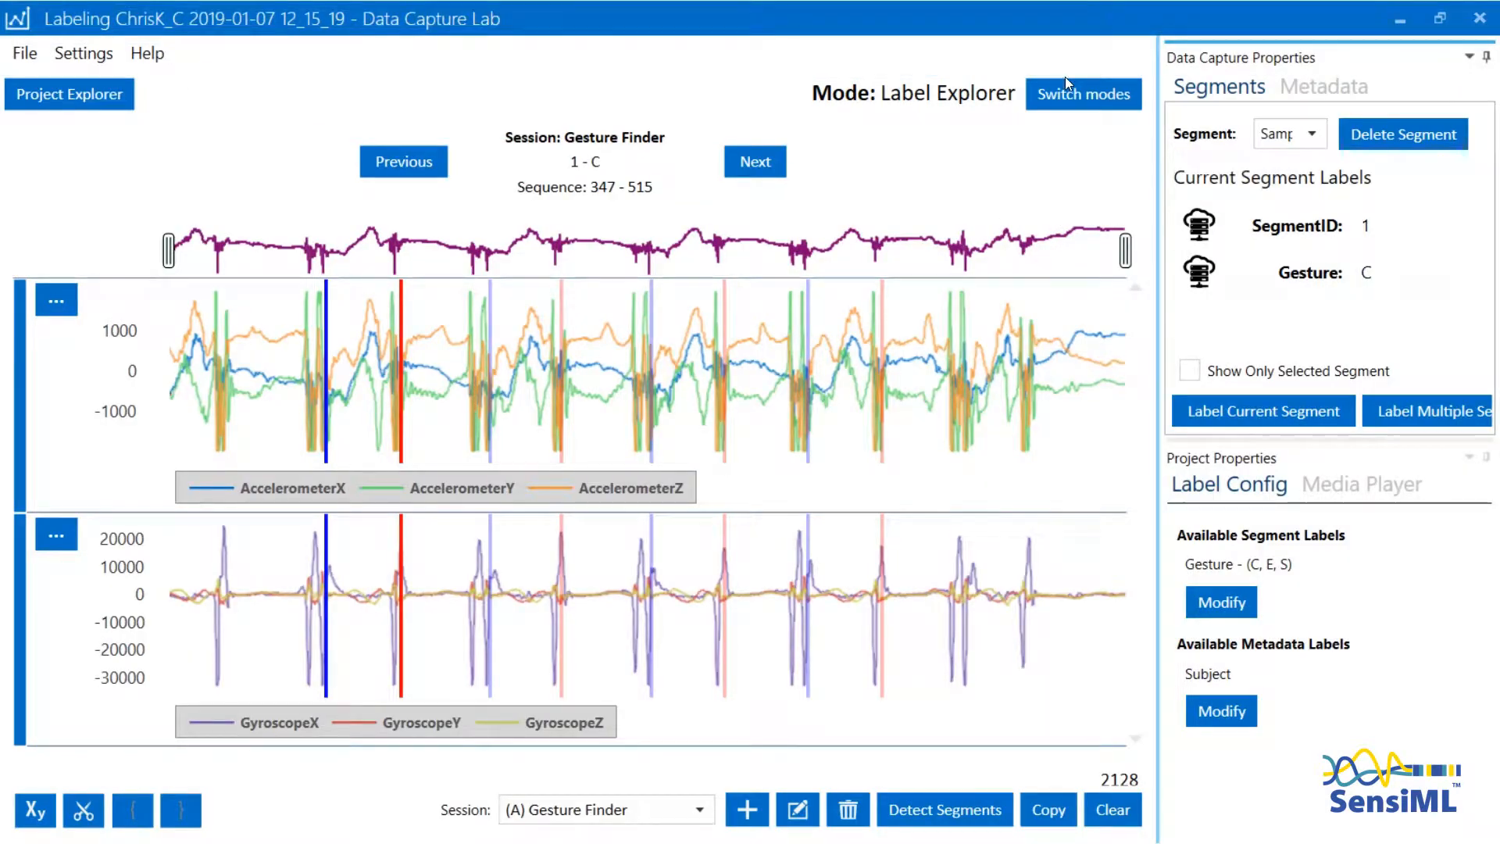
left_click(1055, 95)
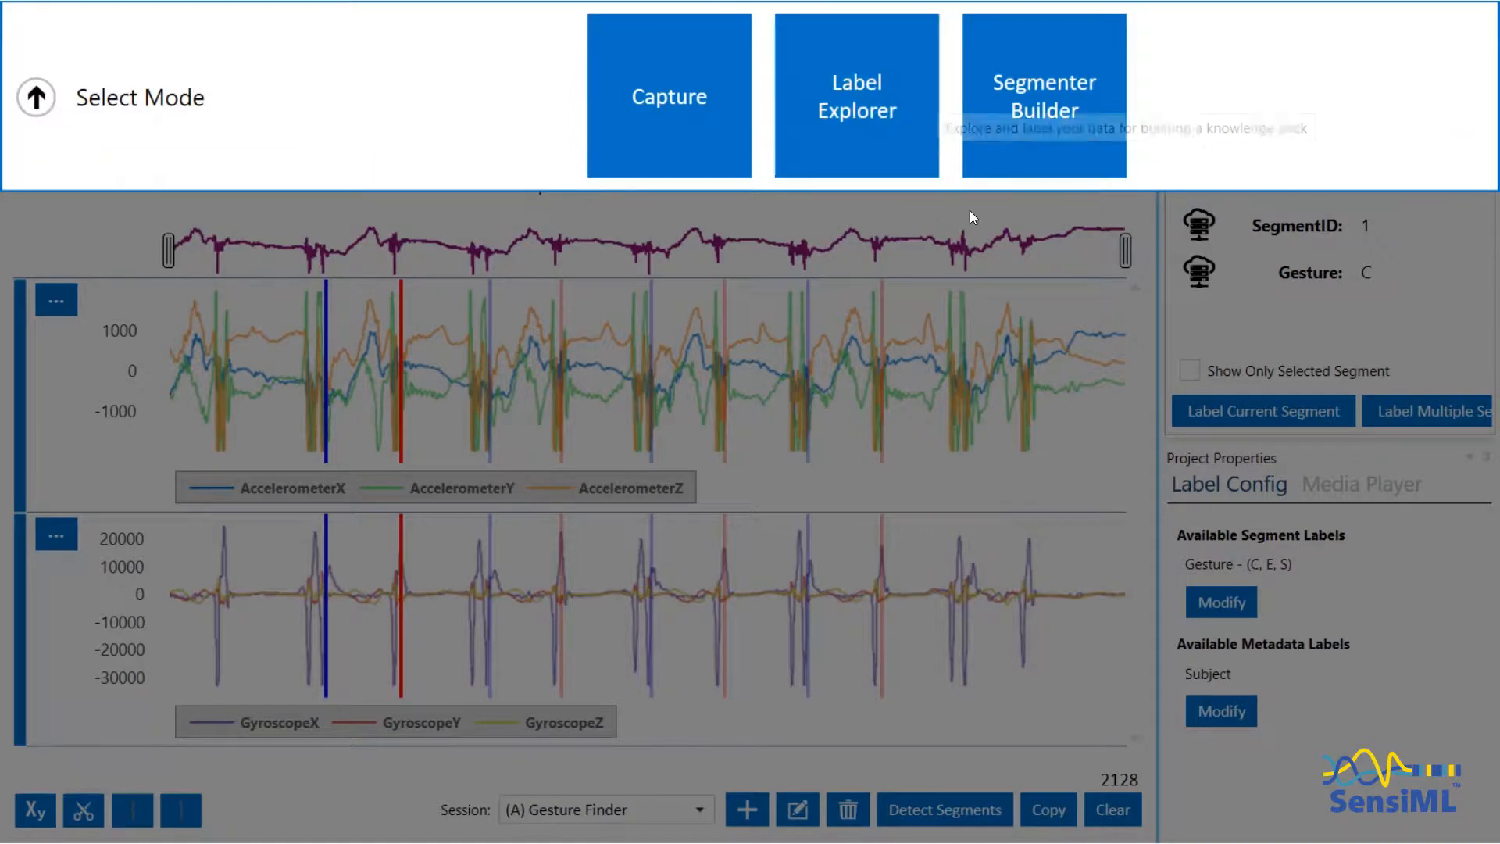
left_click(1029, 120)
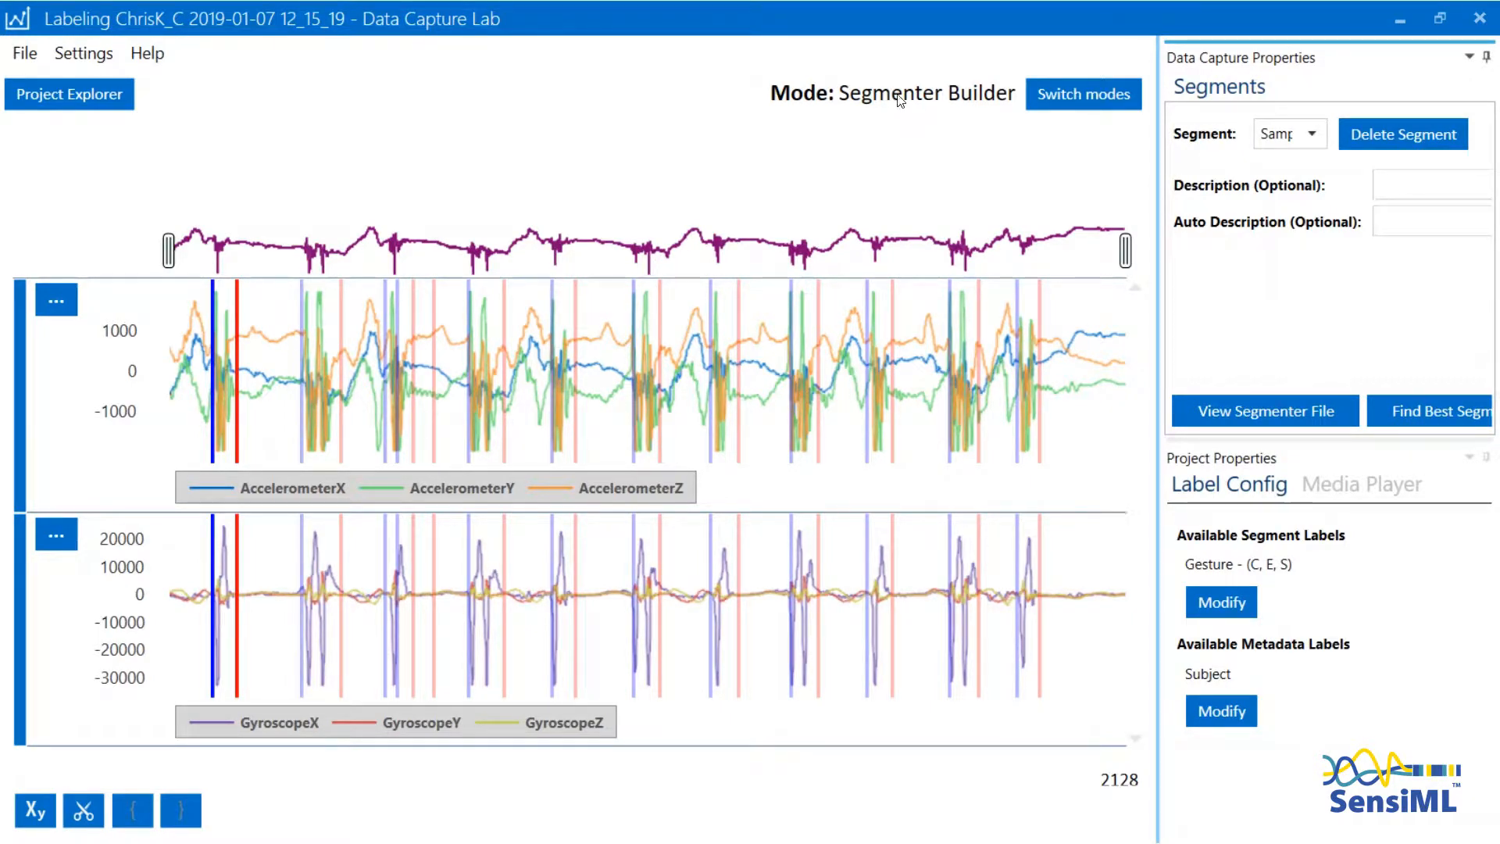
scroll(200, 578, "up", 5)
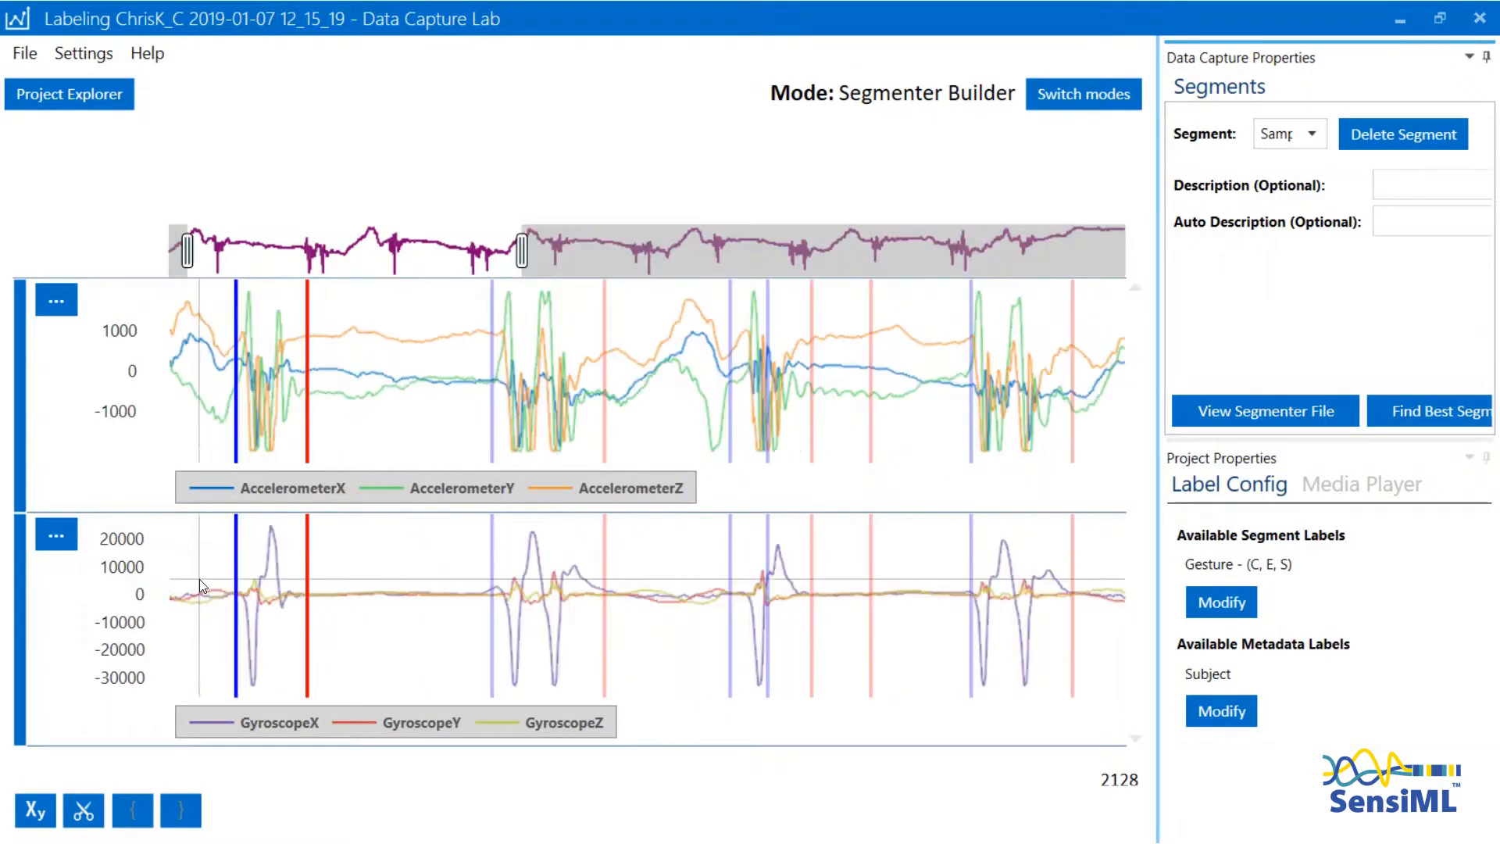
Delete the extra segment that overlaps the end of the third gesture's segment.
scroll(229, 576, "down", 2)
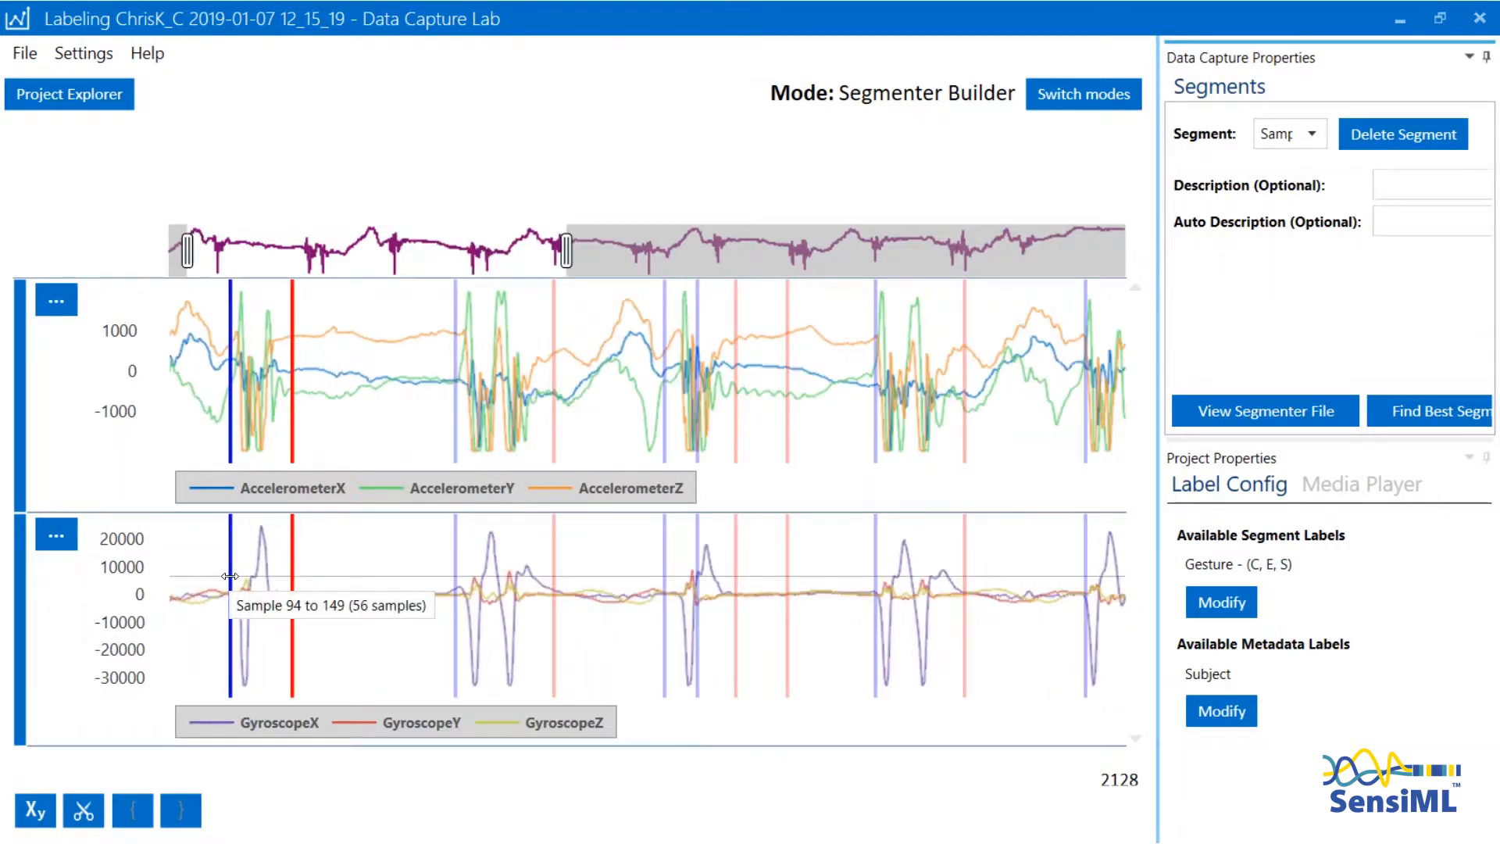
scroll(450, 579, "down", 2)
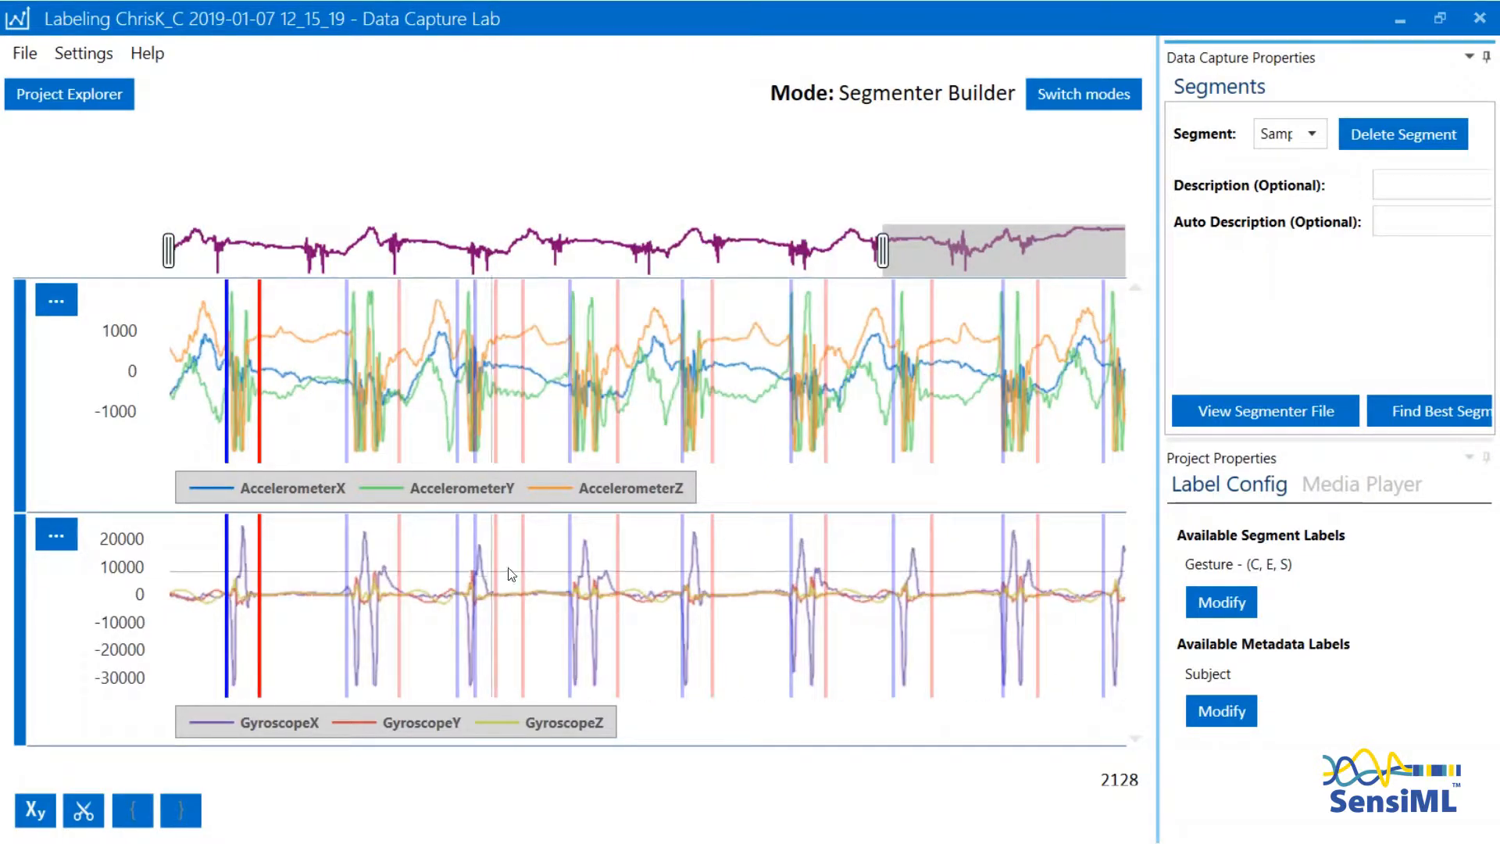
left_click(486, 578)
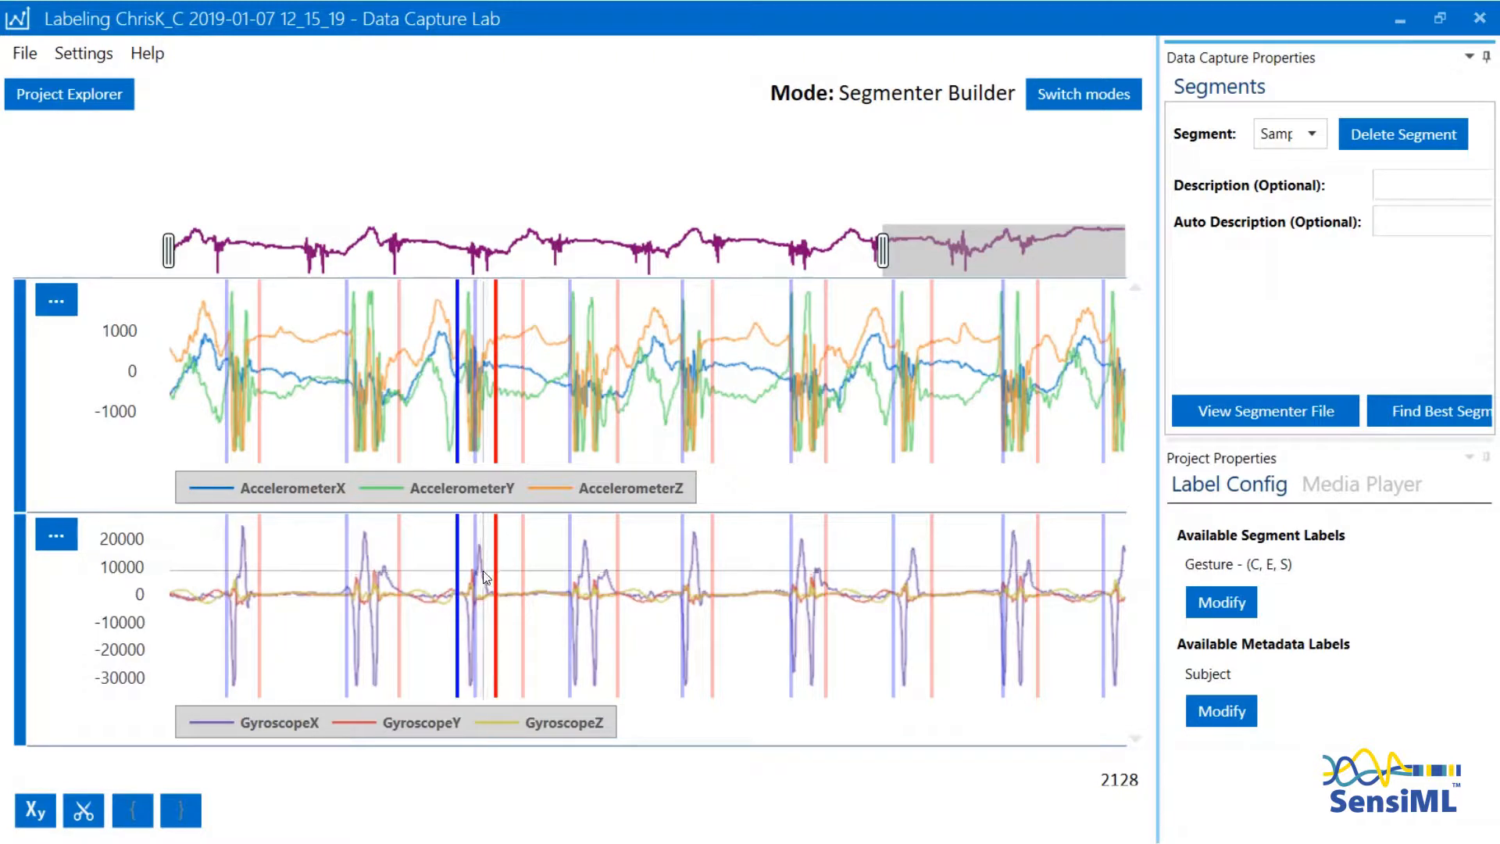
left_click(496, 539)
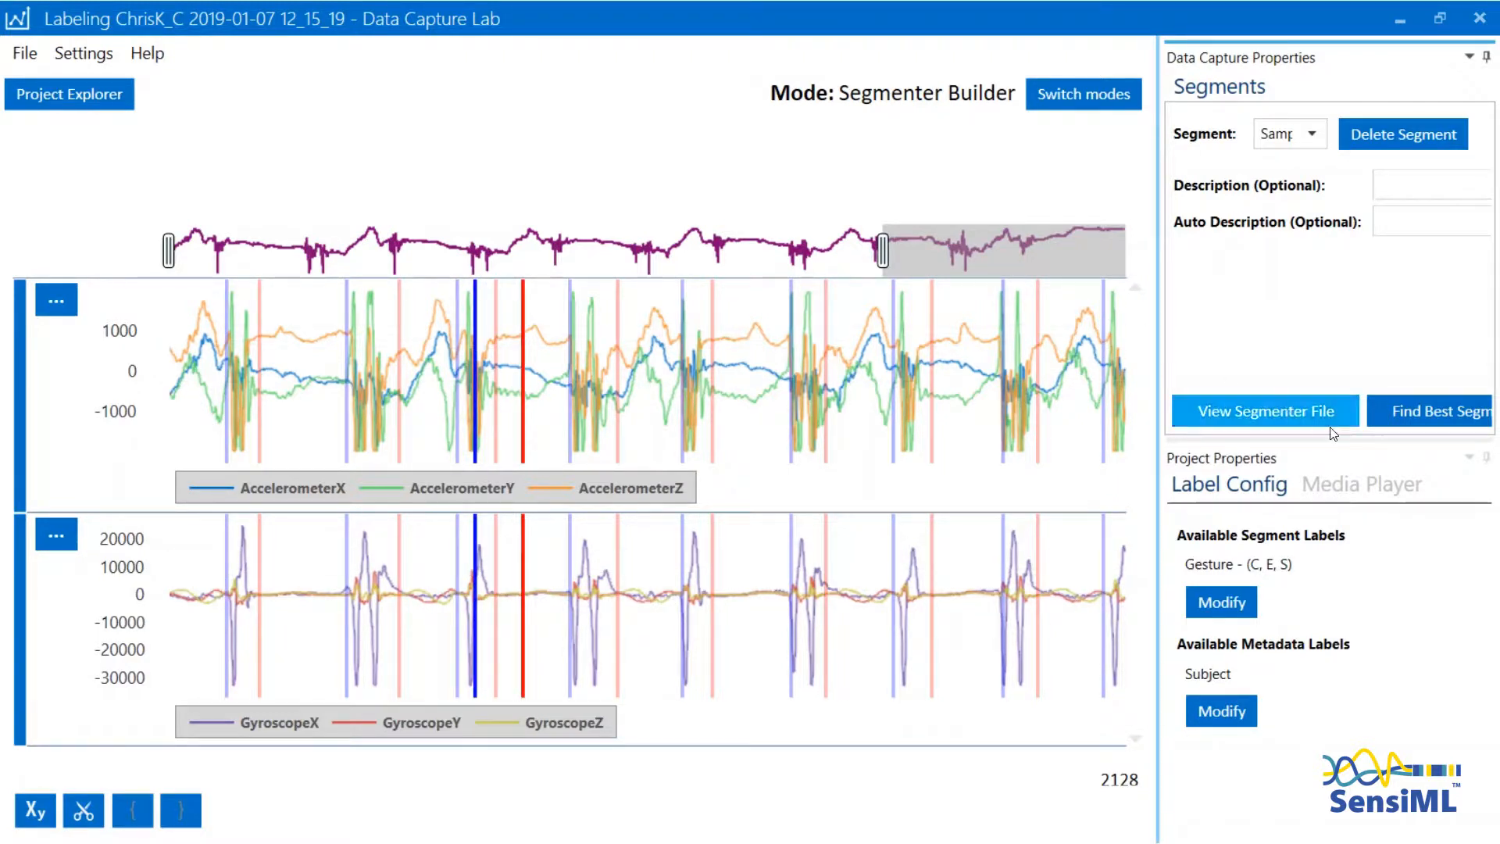
left_click(1406, 142)
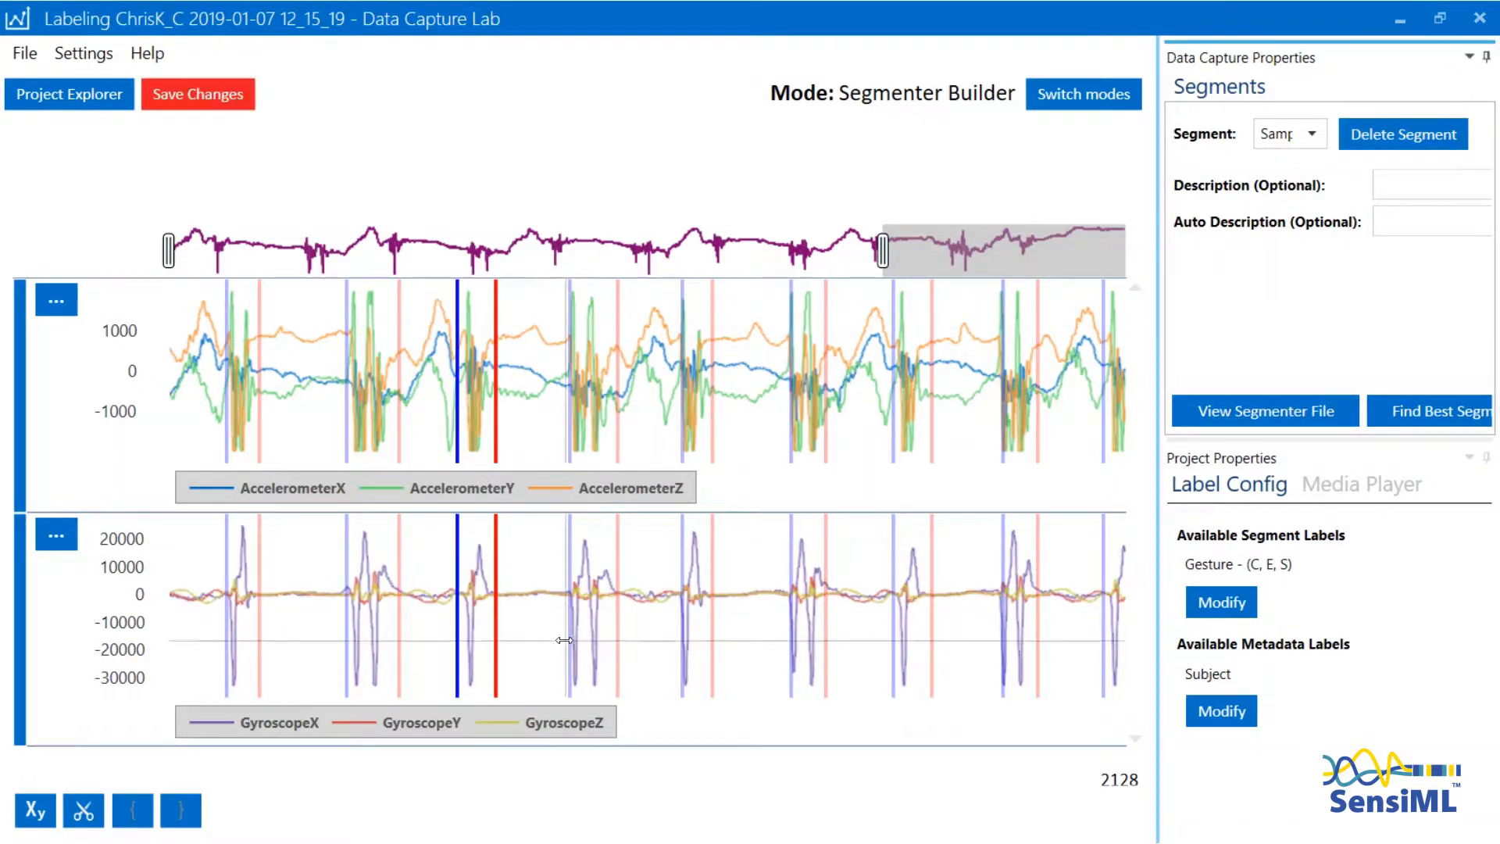
Delete the misplaced segment just before the sixth gesture and the segment covering that gesture.
scroll(469, 631, "down", 3)
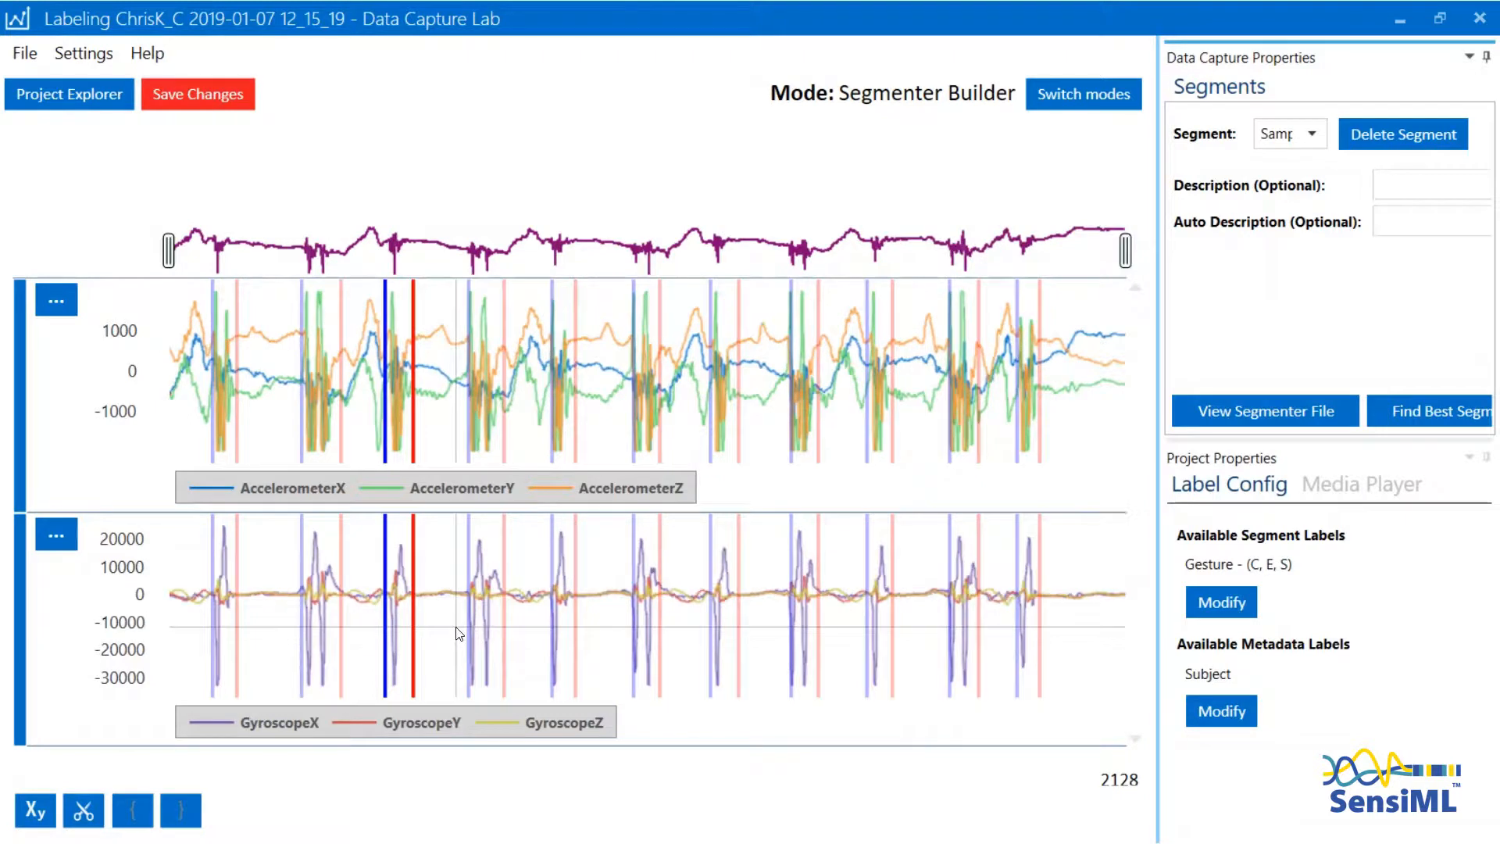
left_click(609, 613)
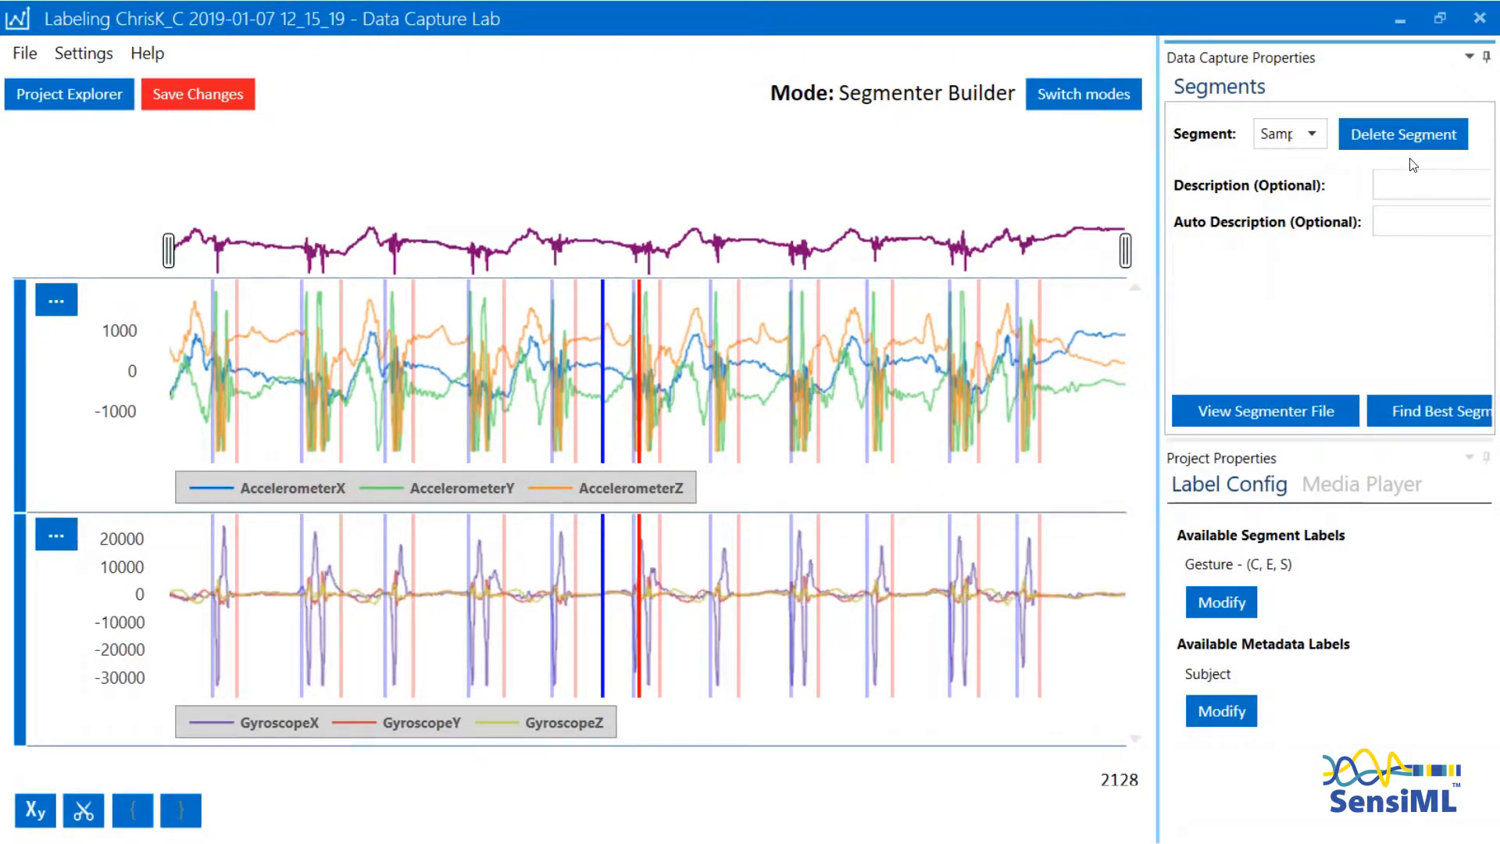
left_click(1403, 133)
left_click(645, 606)
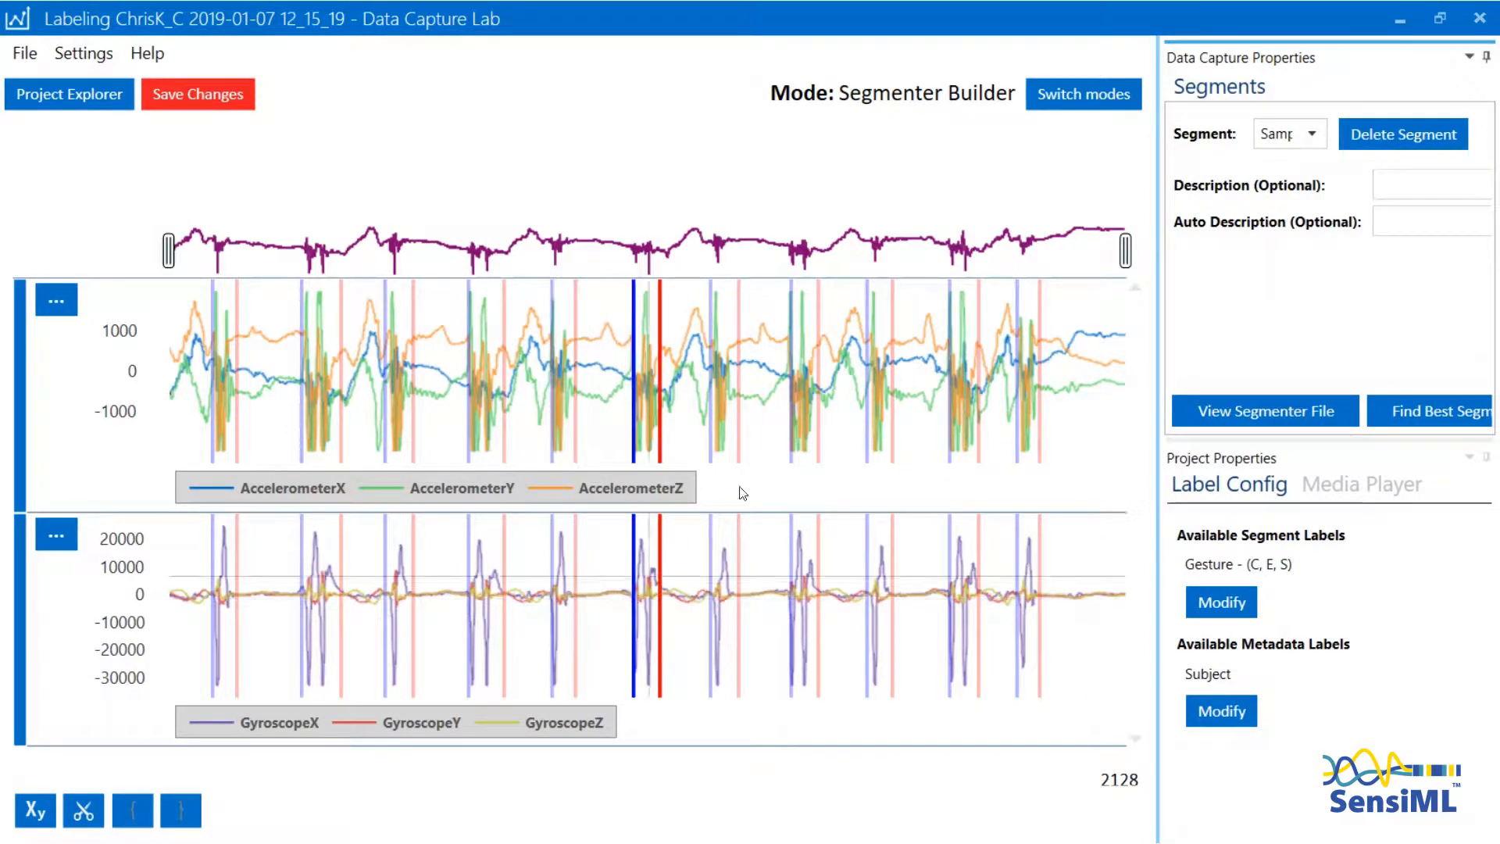
left_click(1380, 139)
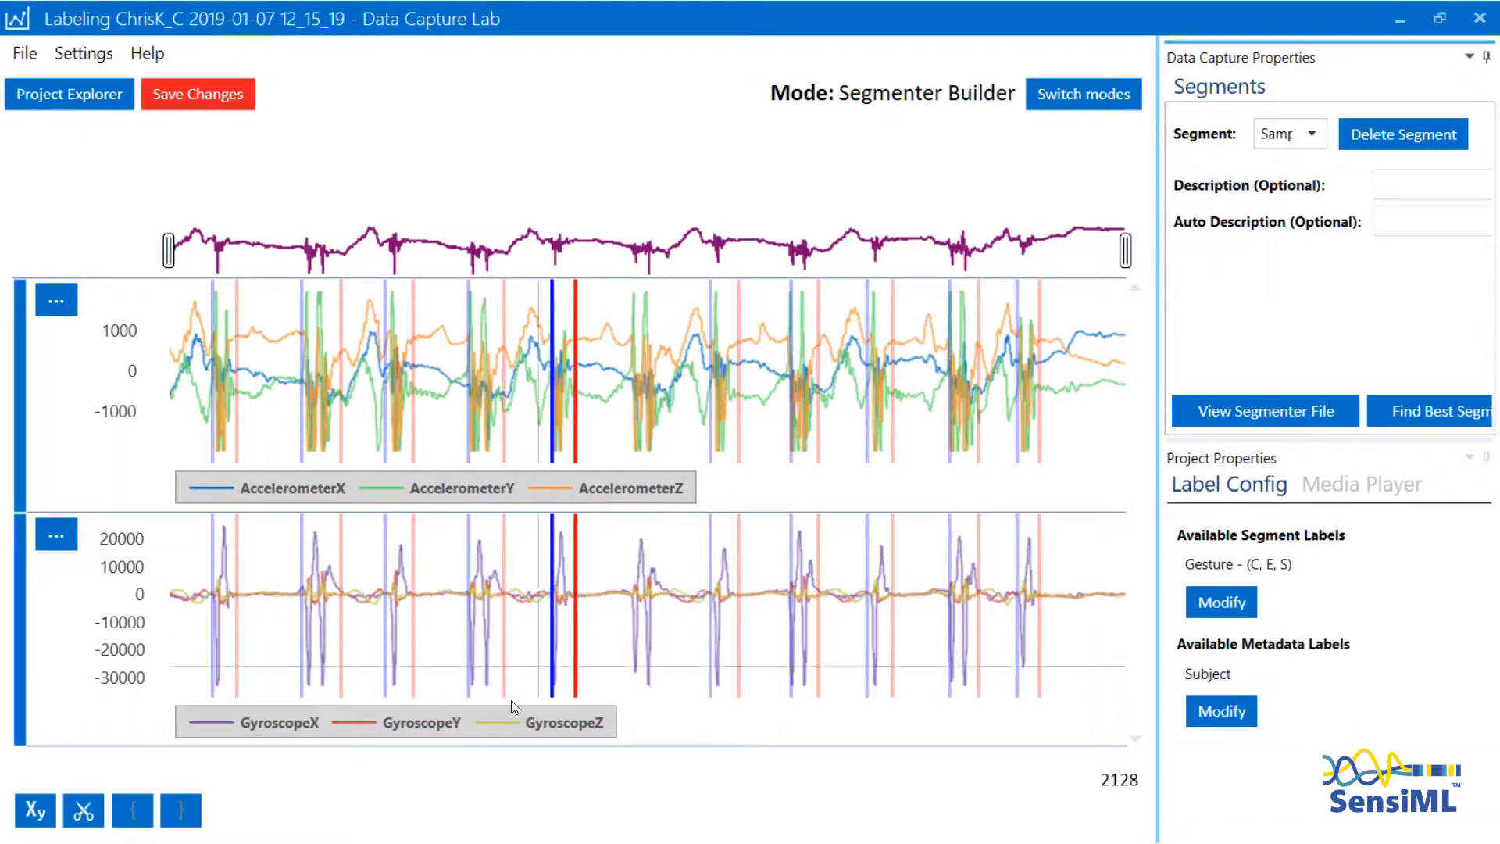
Draw a new segment around the sixth gesture and save the changes.
mouse_move(623, 598)
left_mouse_down()
mouse_move(668, 600)
mouse_move(626, 621)
left_mouse_up()
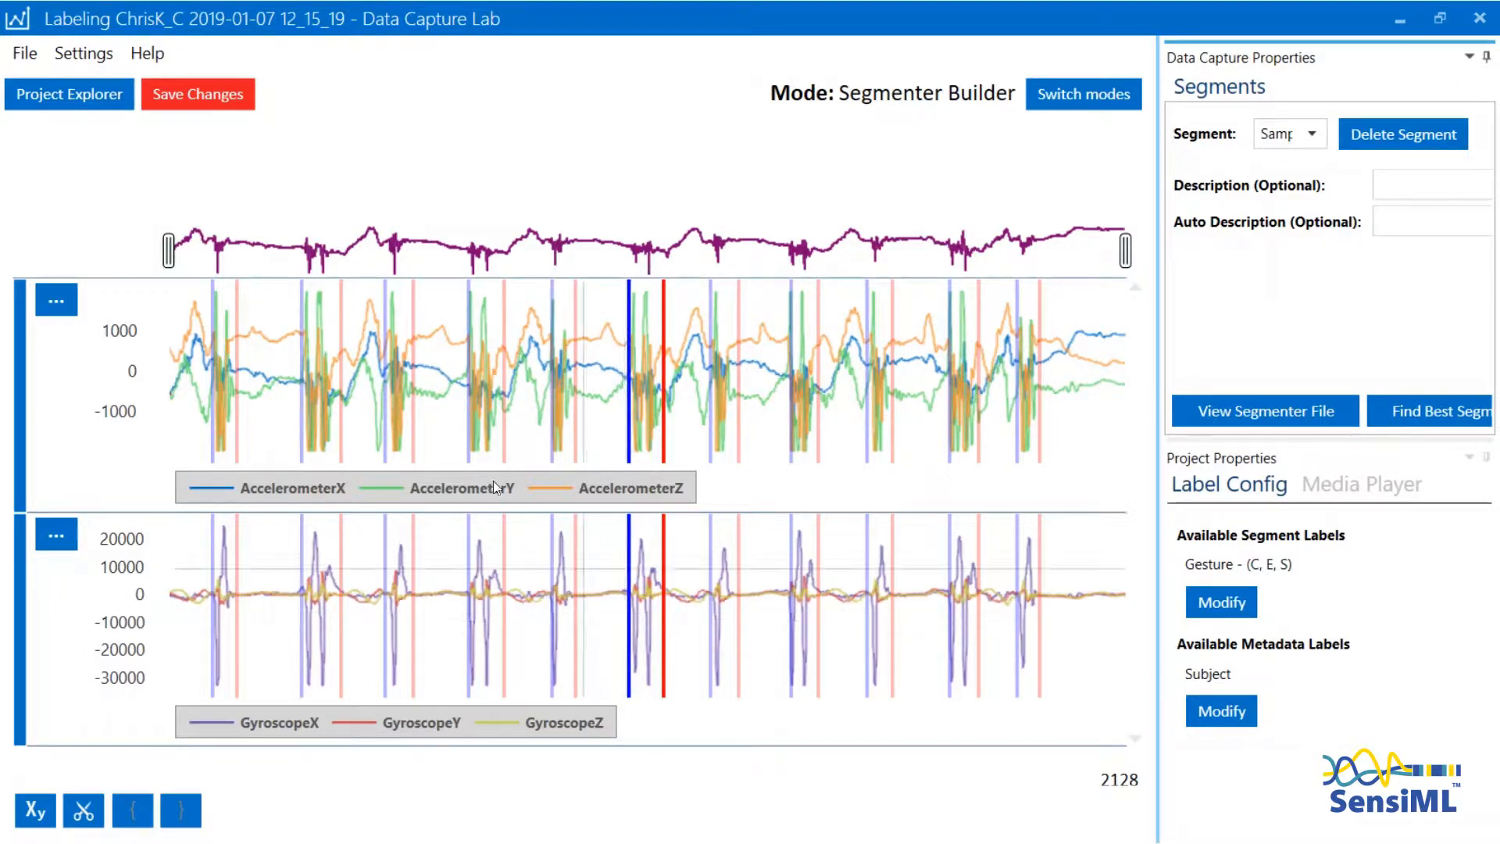
left_click(201, 103)
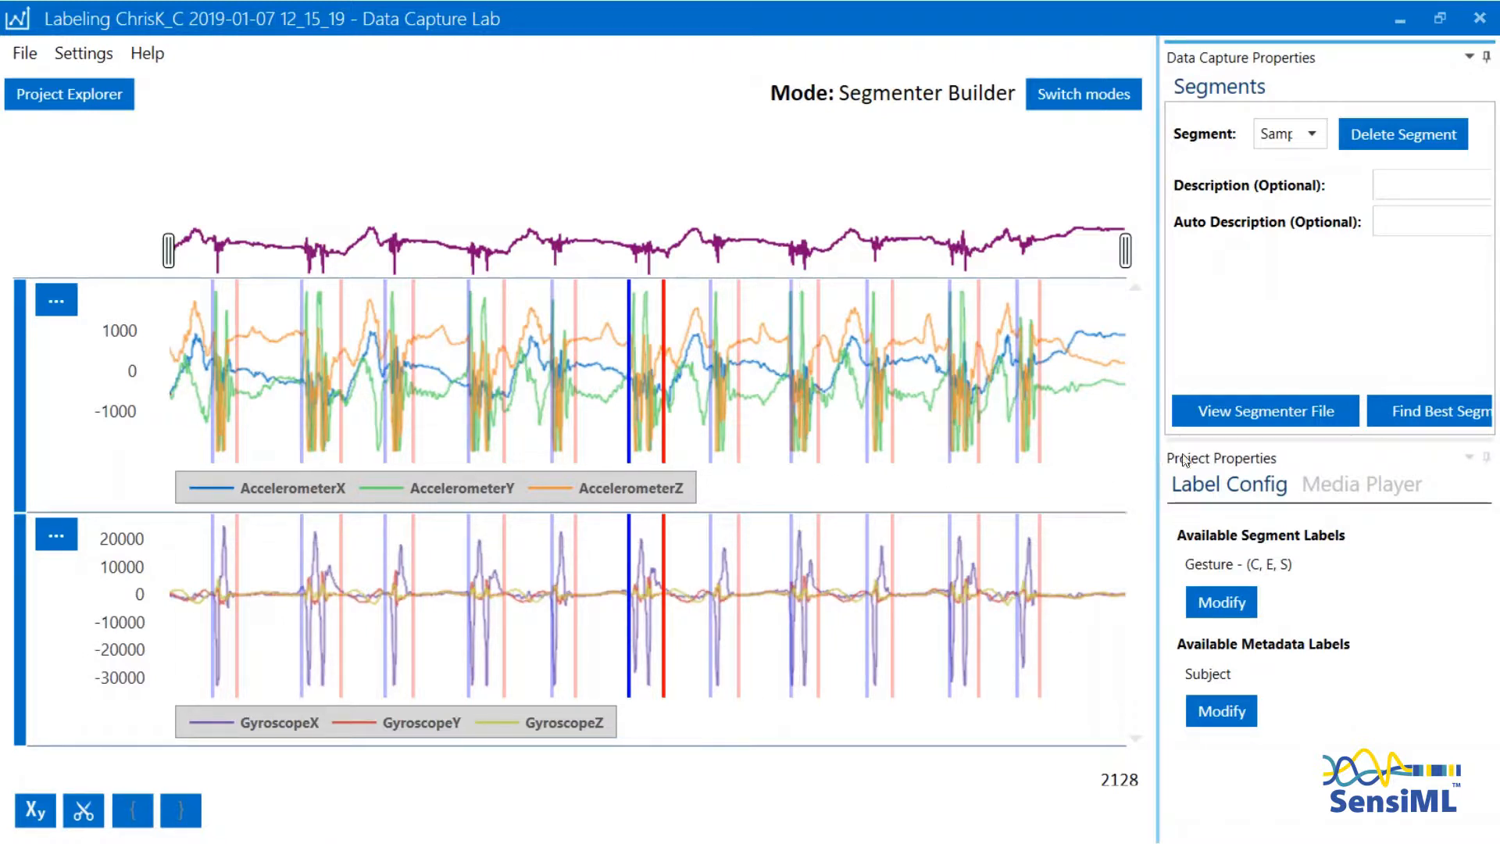
Find the best segmenter for the manually marked segments and name it Segment Finder.
left_click(1420, 424)
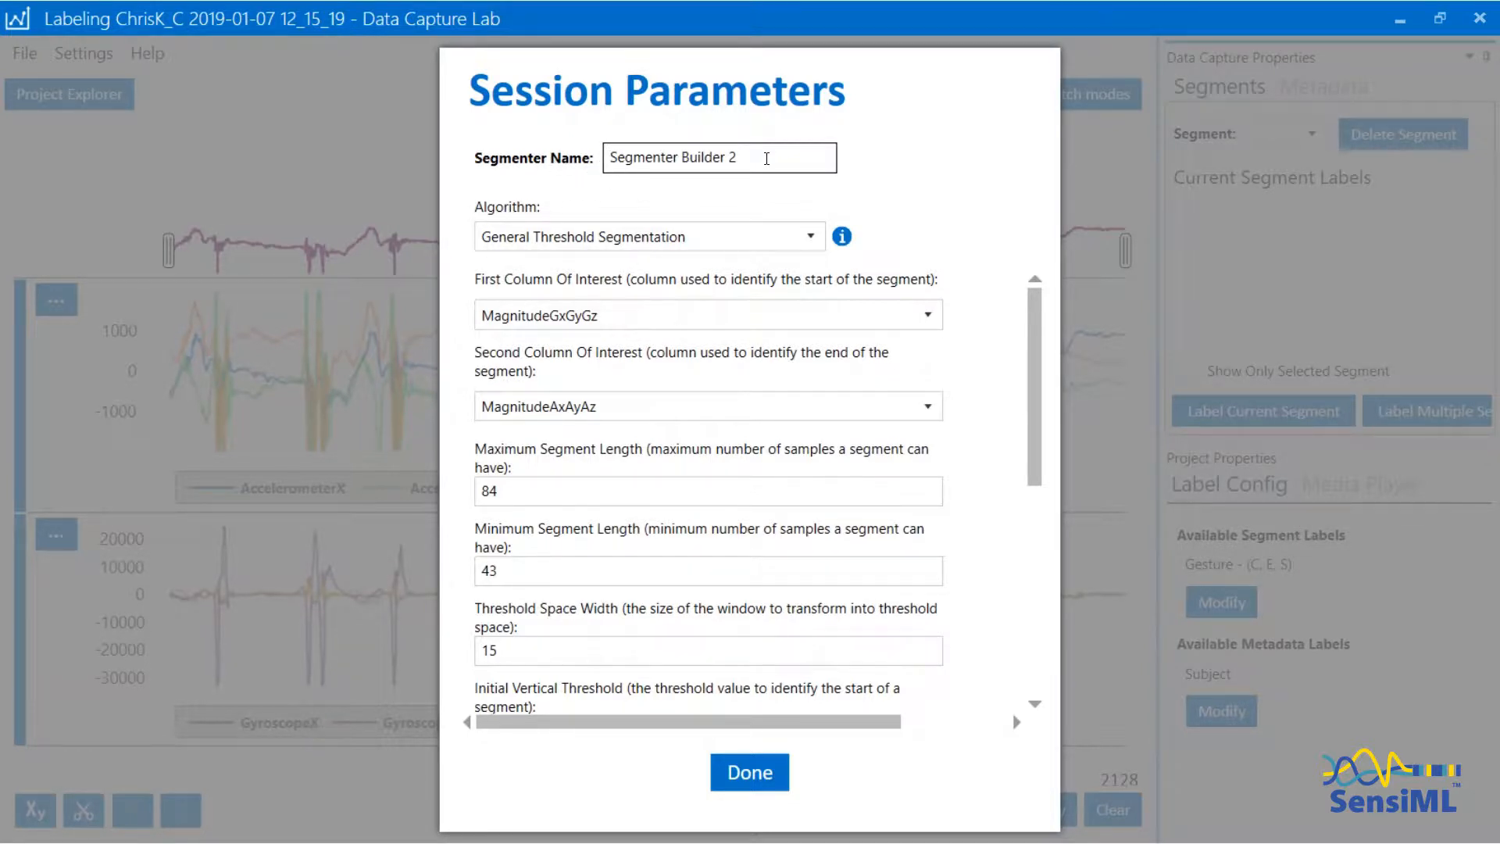
left_click_drag(763, 157, 568, 142)
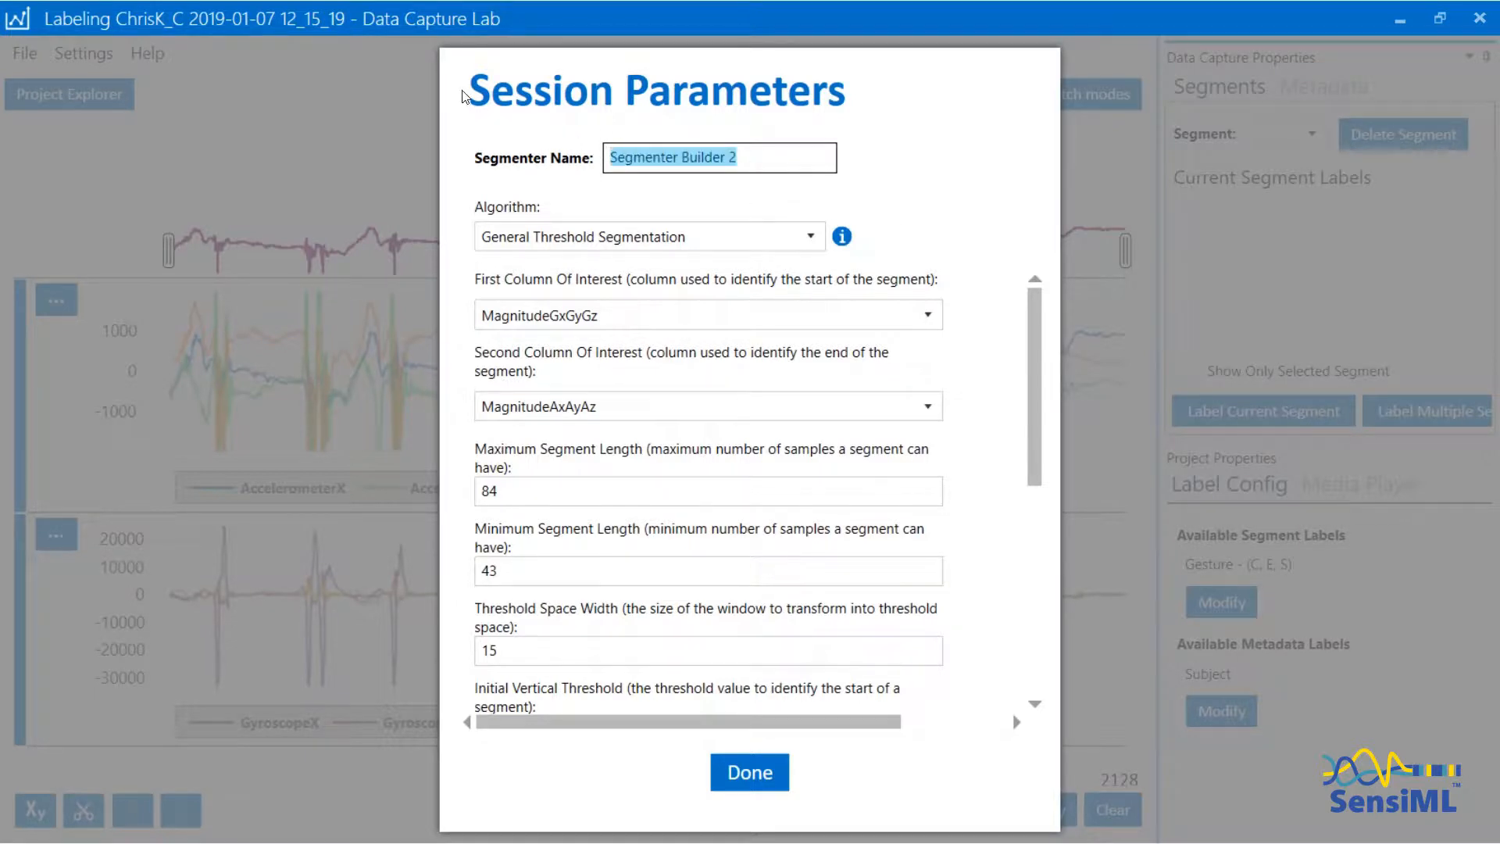
key("BackSpace")
type("Segment")
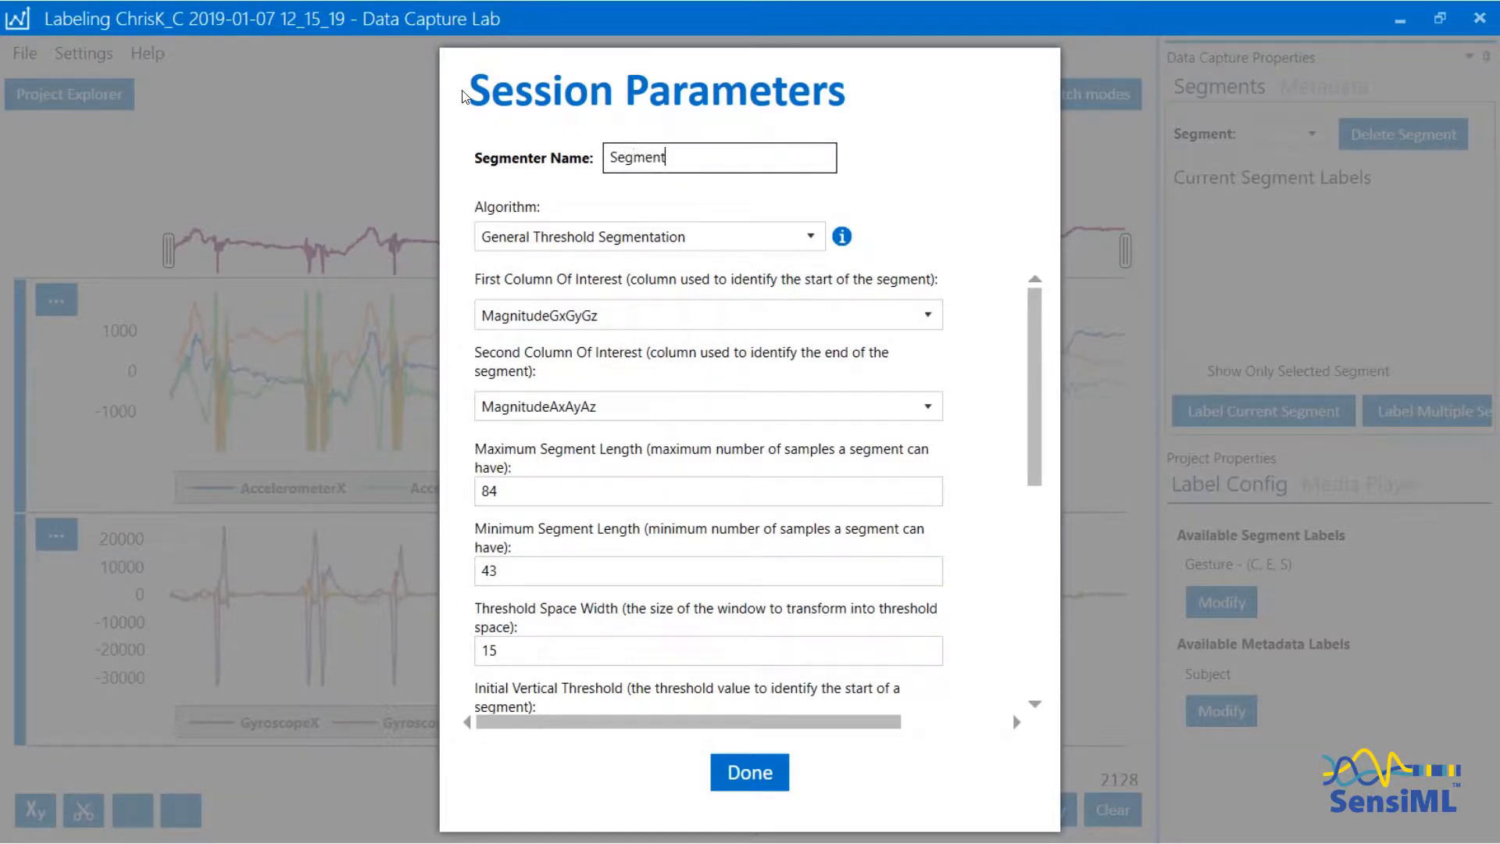
type(" Finder")
Review the General Threshold Segmentation parameters and accept them for the new session.
scroll(599, 312, "down", 5)
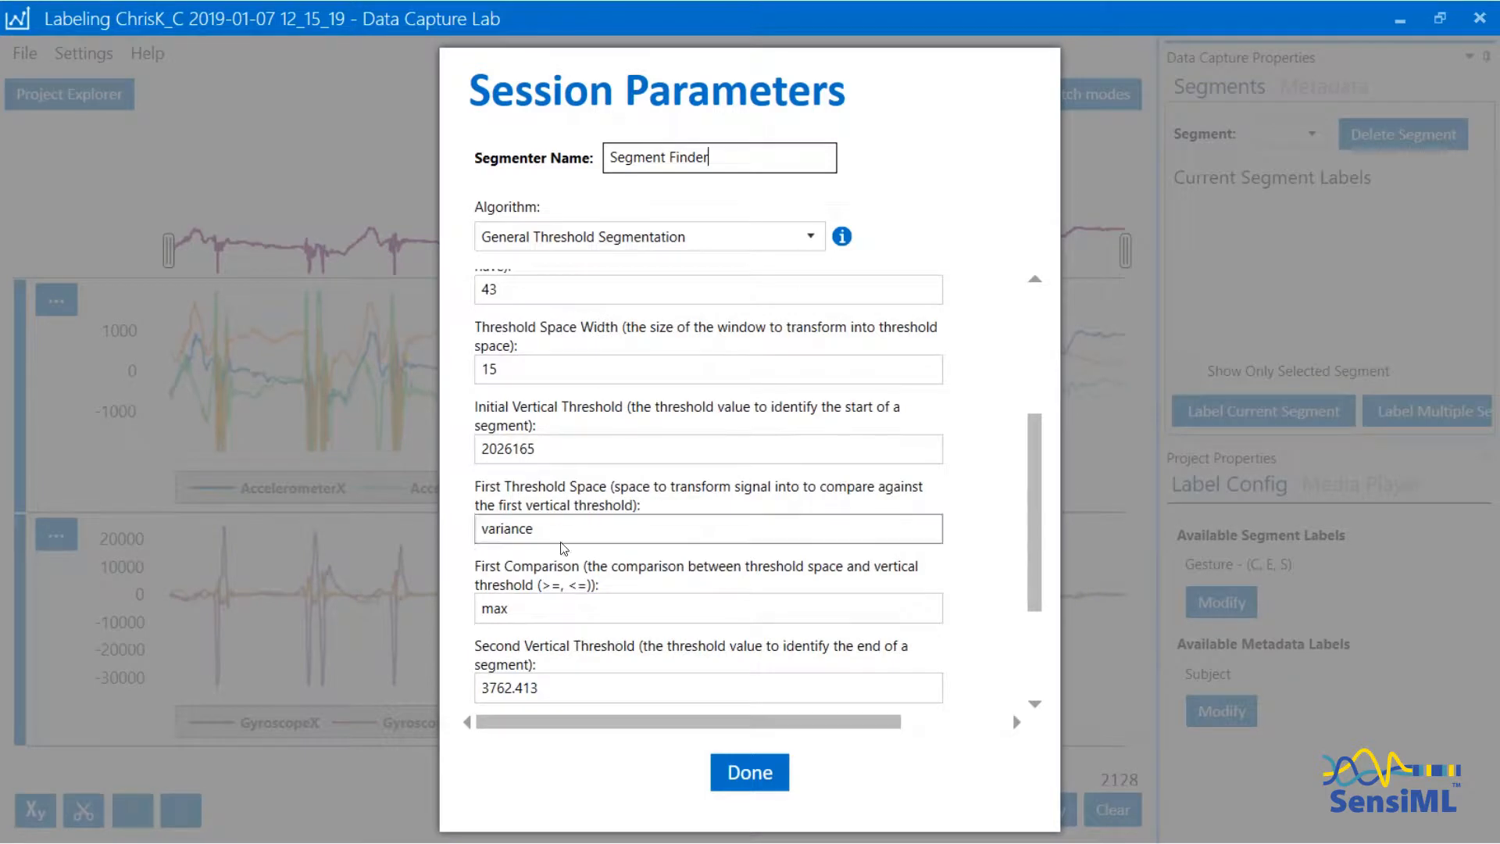
scroll(546, 708, "down", 3)
scroll(546, 699, "down", 1)
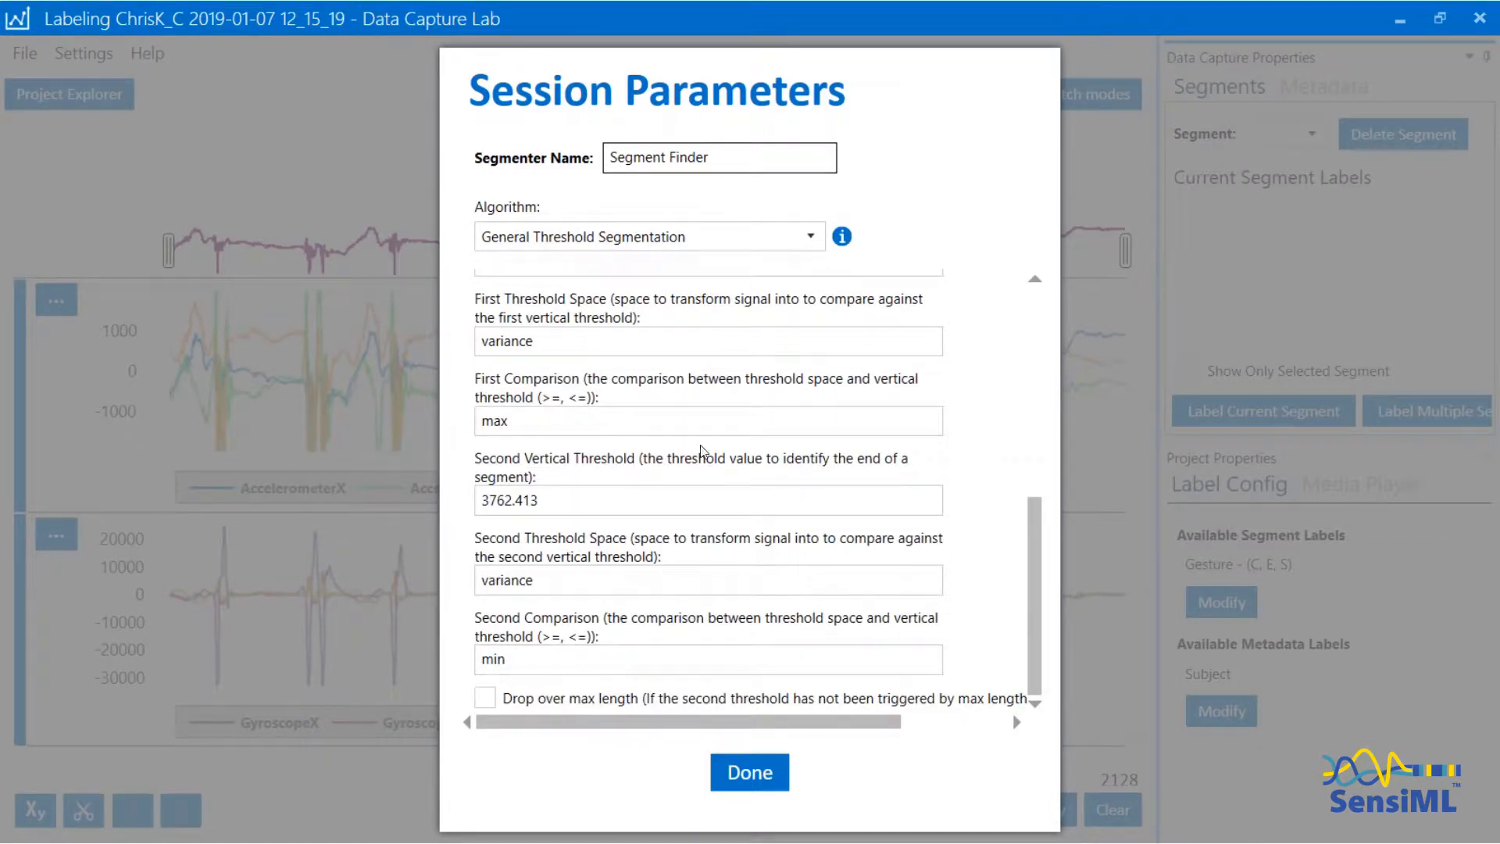
left_click(747, 775)
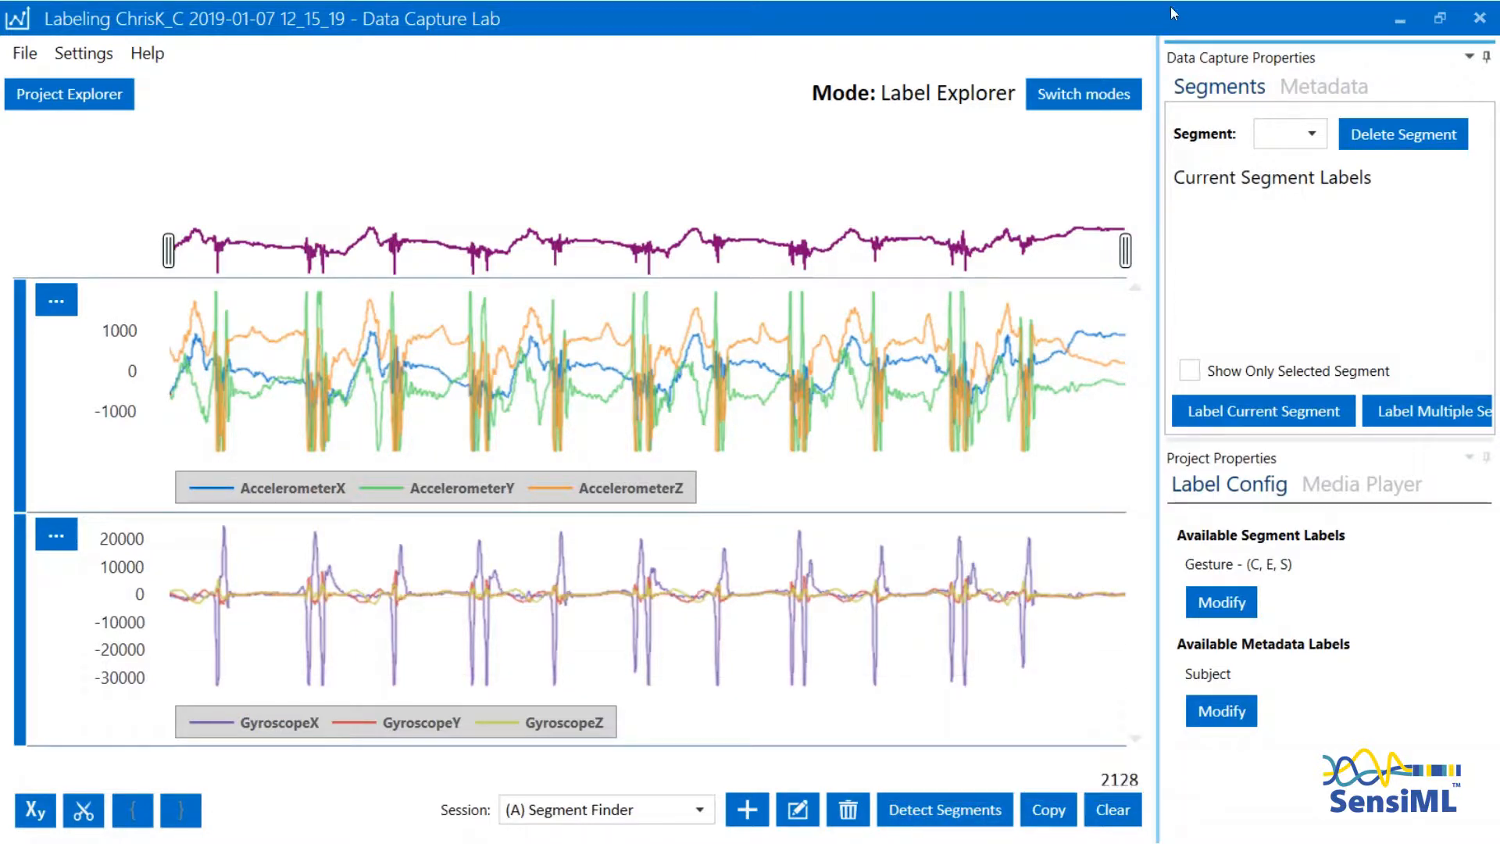
Check the available modes, stay in Label Explorer, and detect segments in the recording with the Segment Finder session.
left_click(1100, 86)
left_click(861, 105)
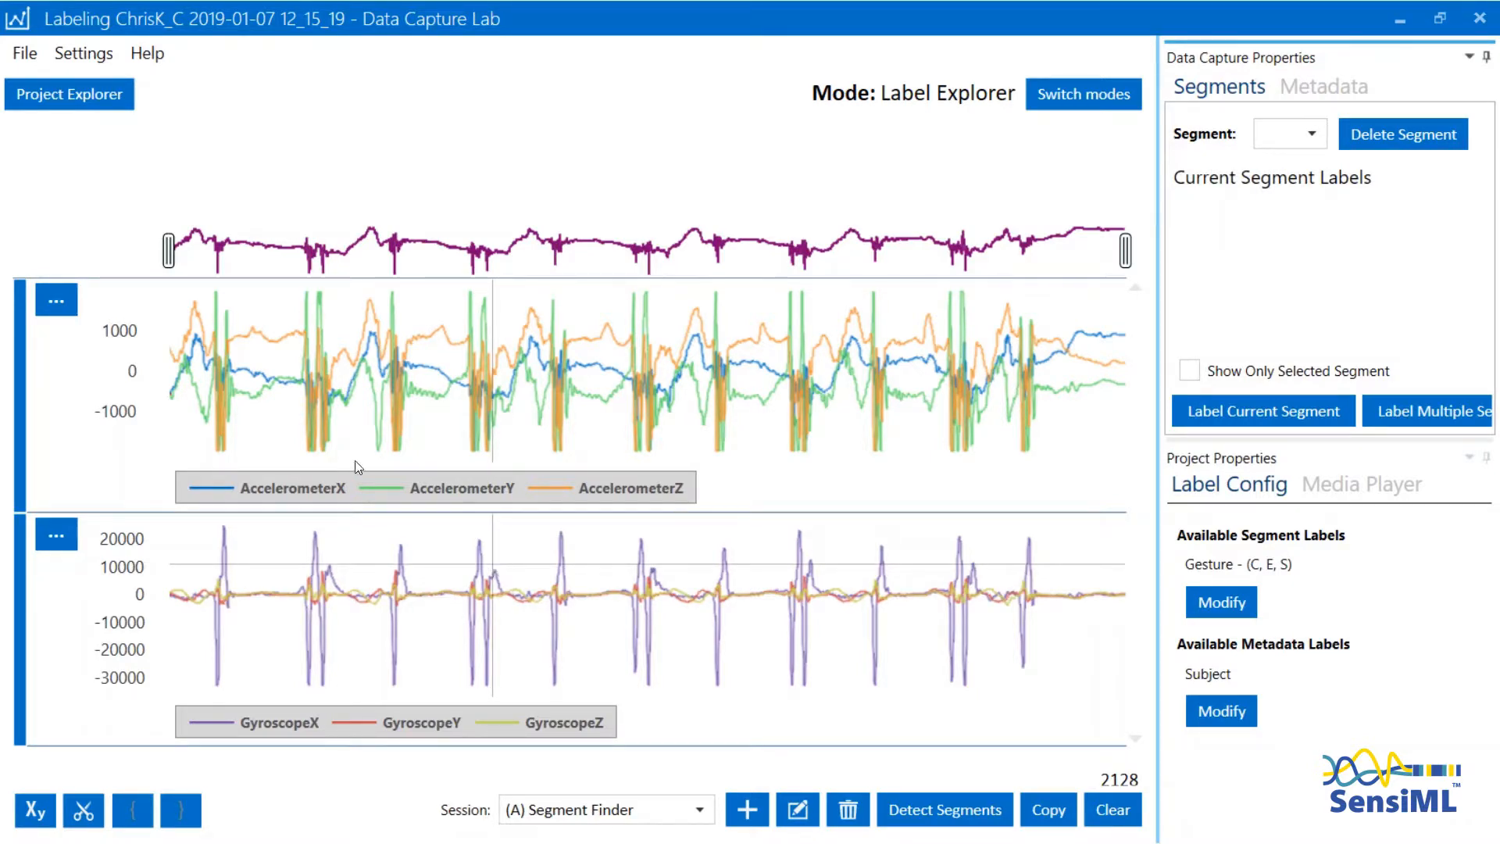
left_click(906, 809)
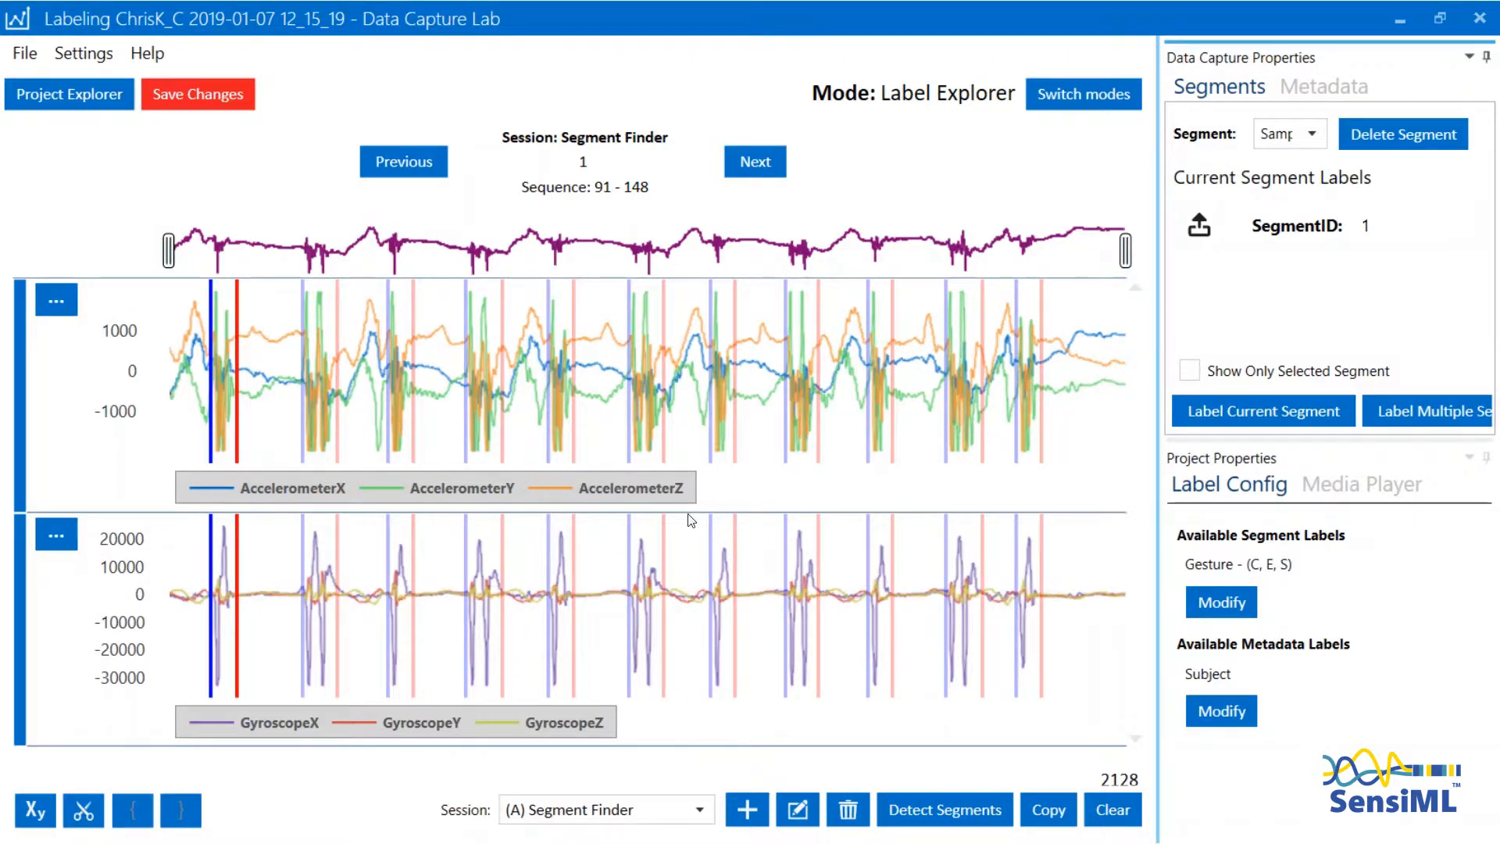
Label all detected segments in the recording as gesture C and save the changes.
left_click(1432, 416)
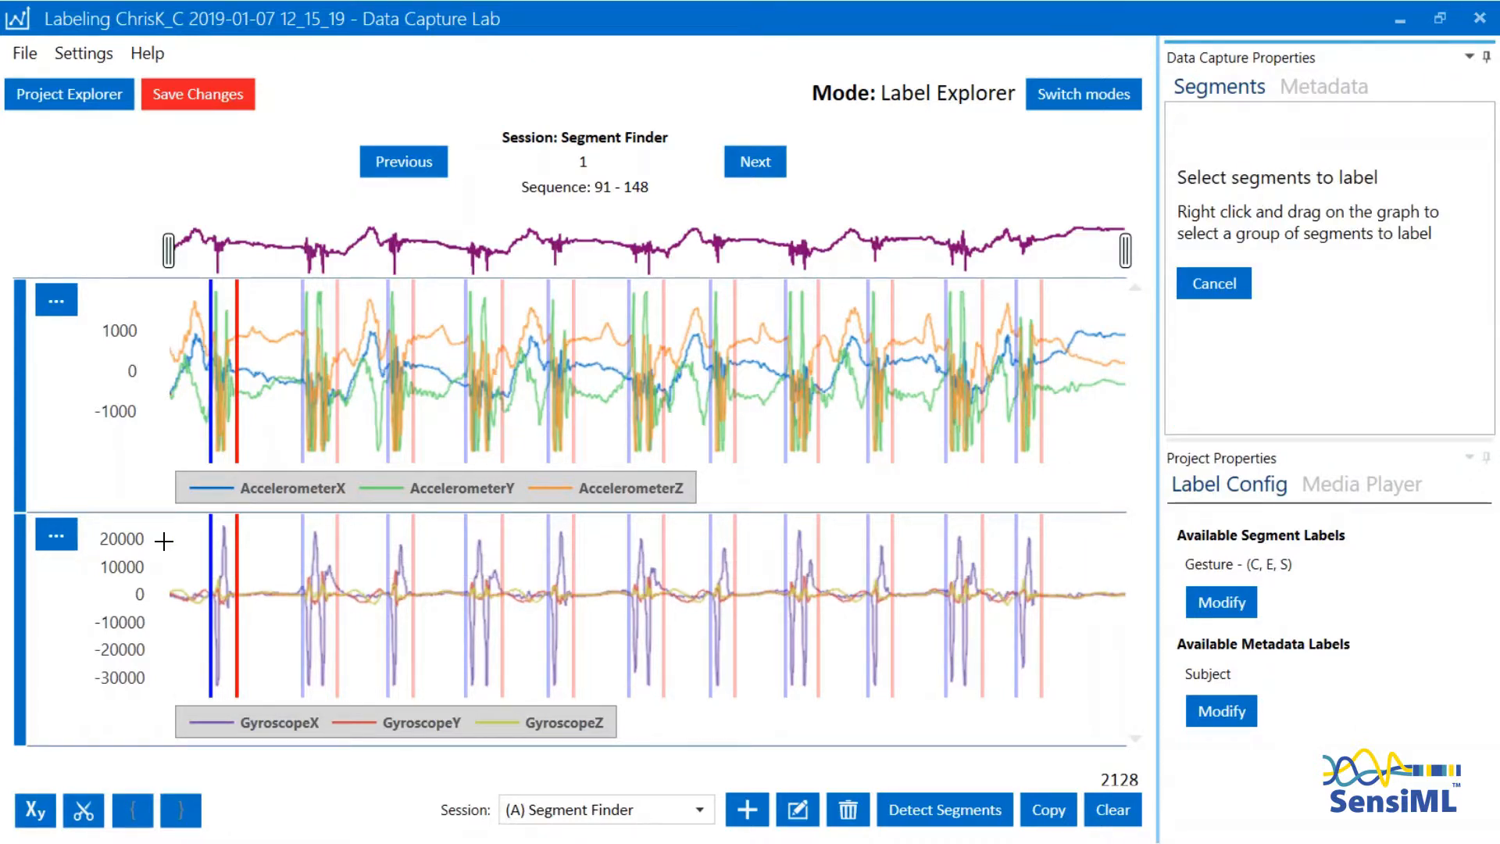
left_click_drag(178, 548, 1082, 551)
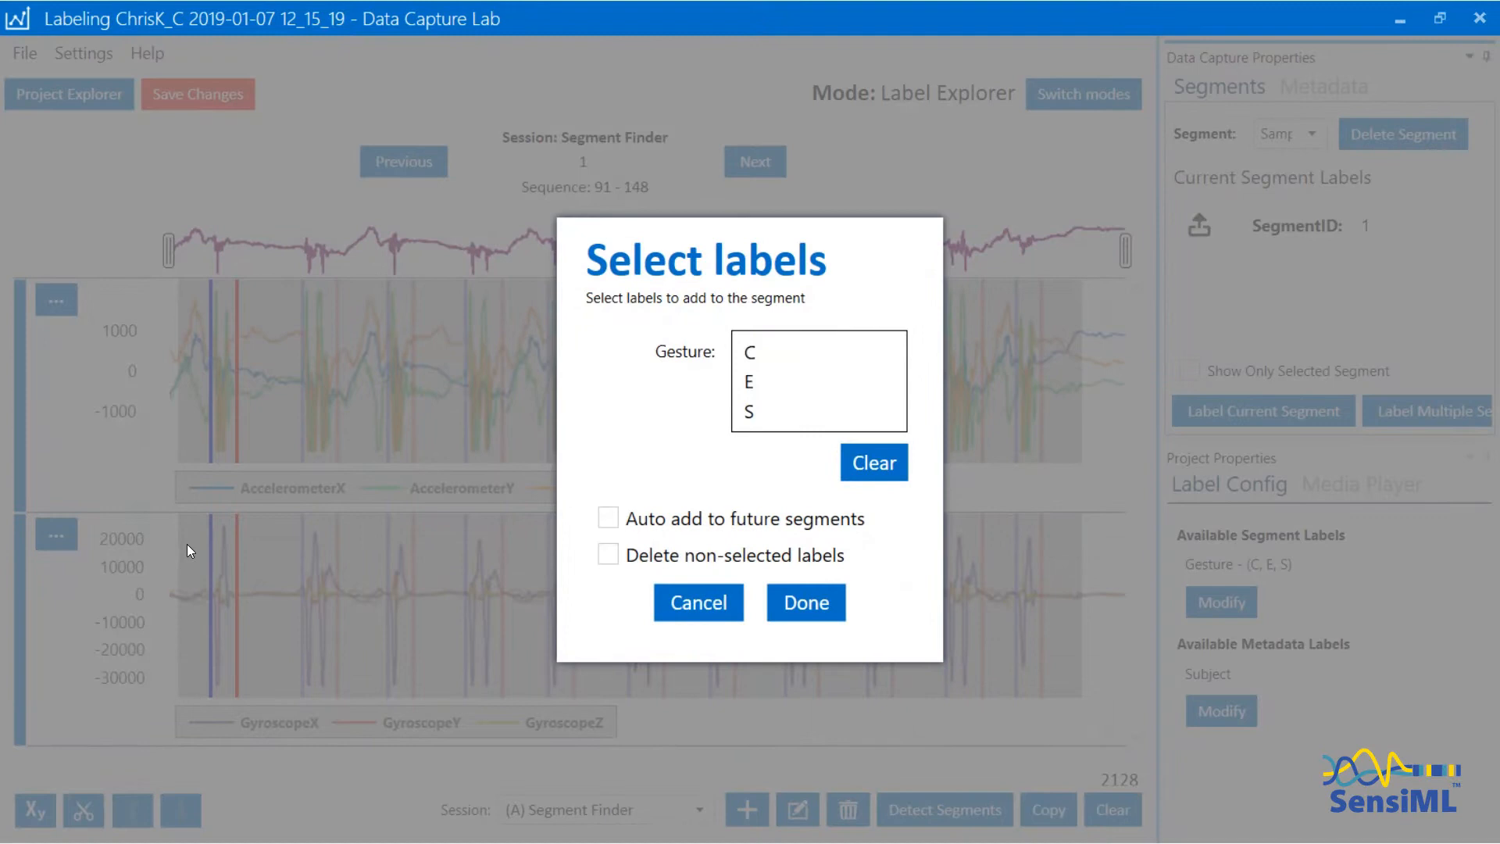
left_click(791, 352)
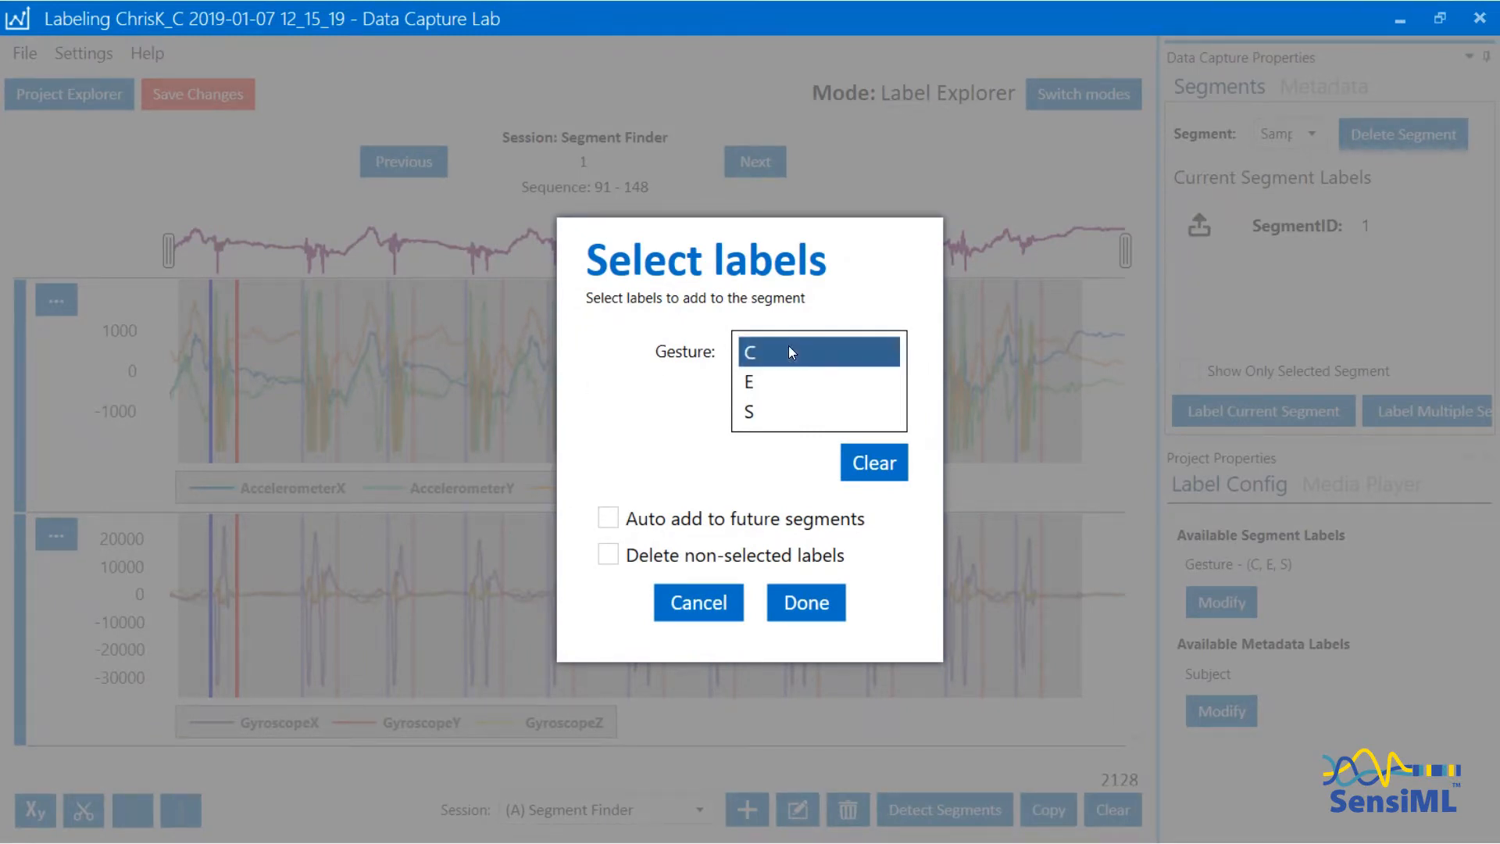
left_click(818, 593)
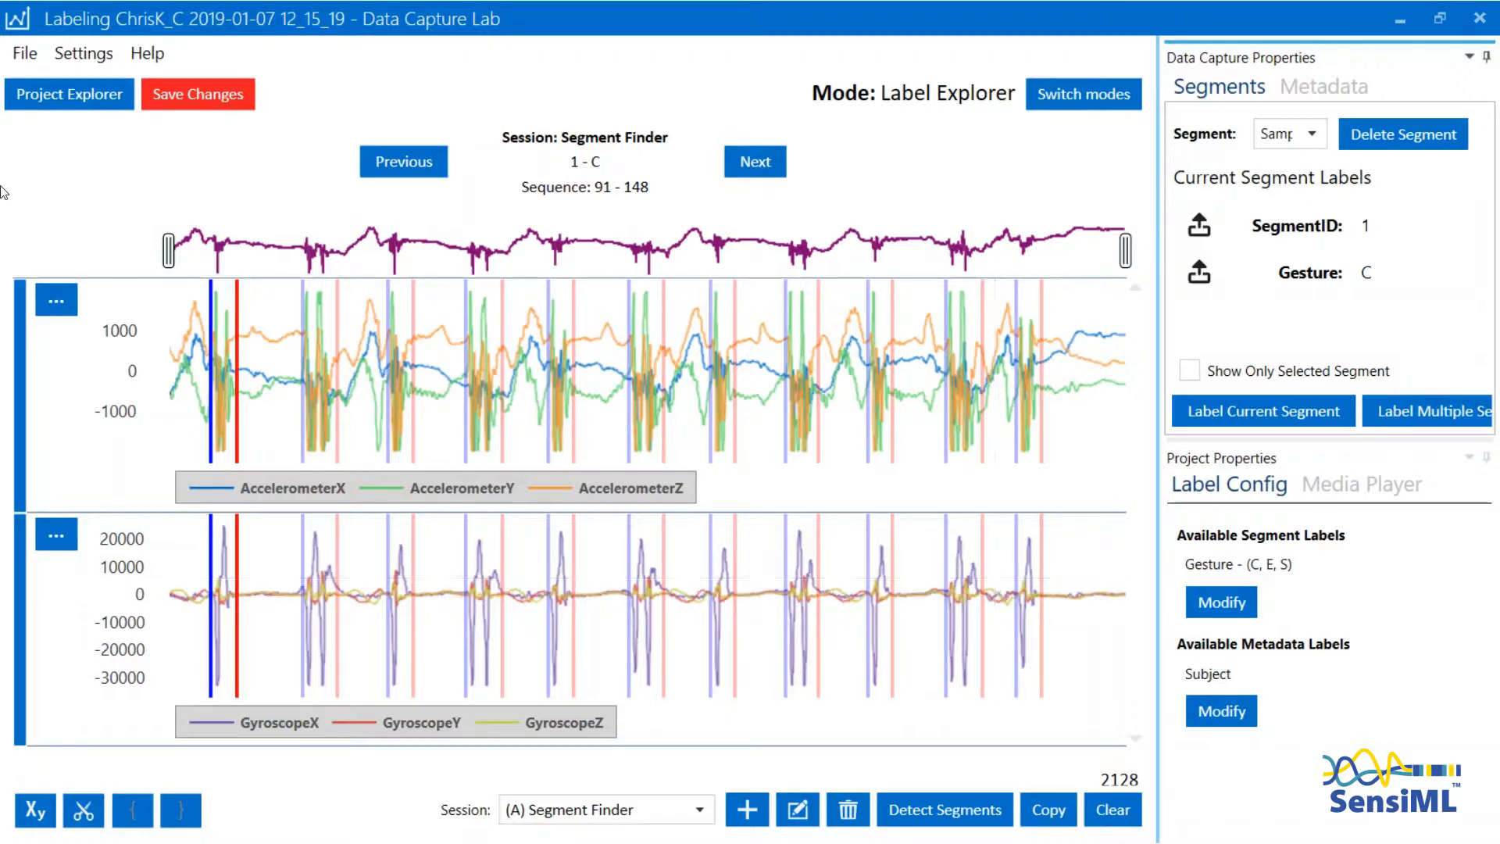
left_click(195, 109)
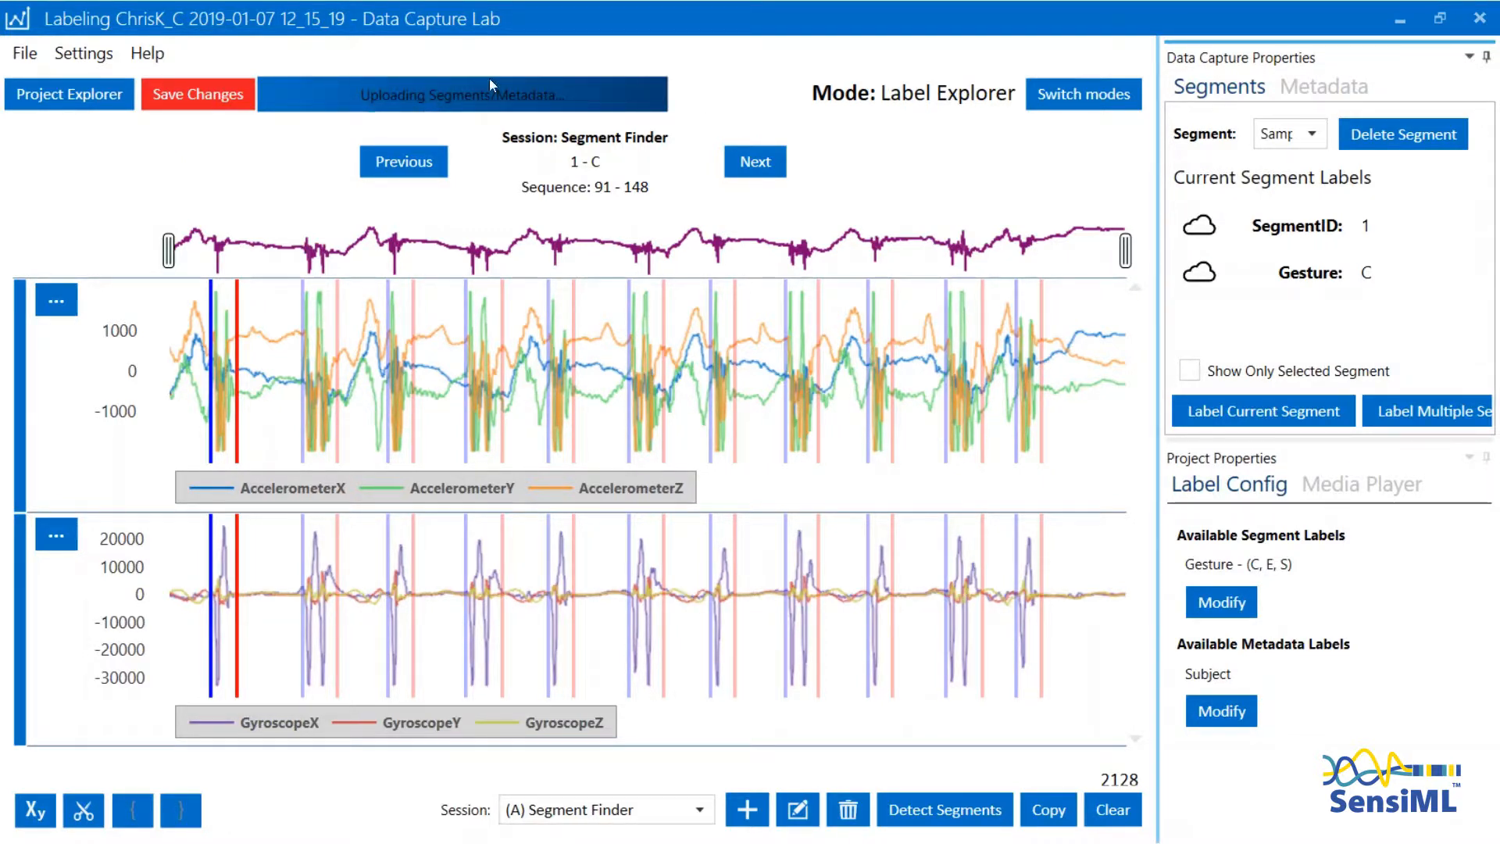
left_click(82, 98)
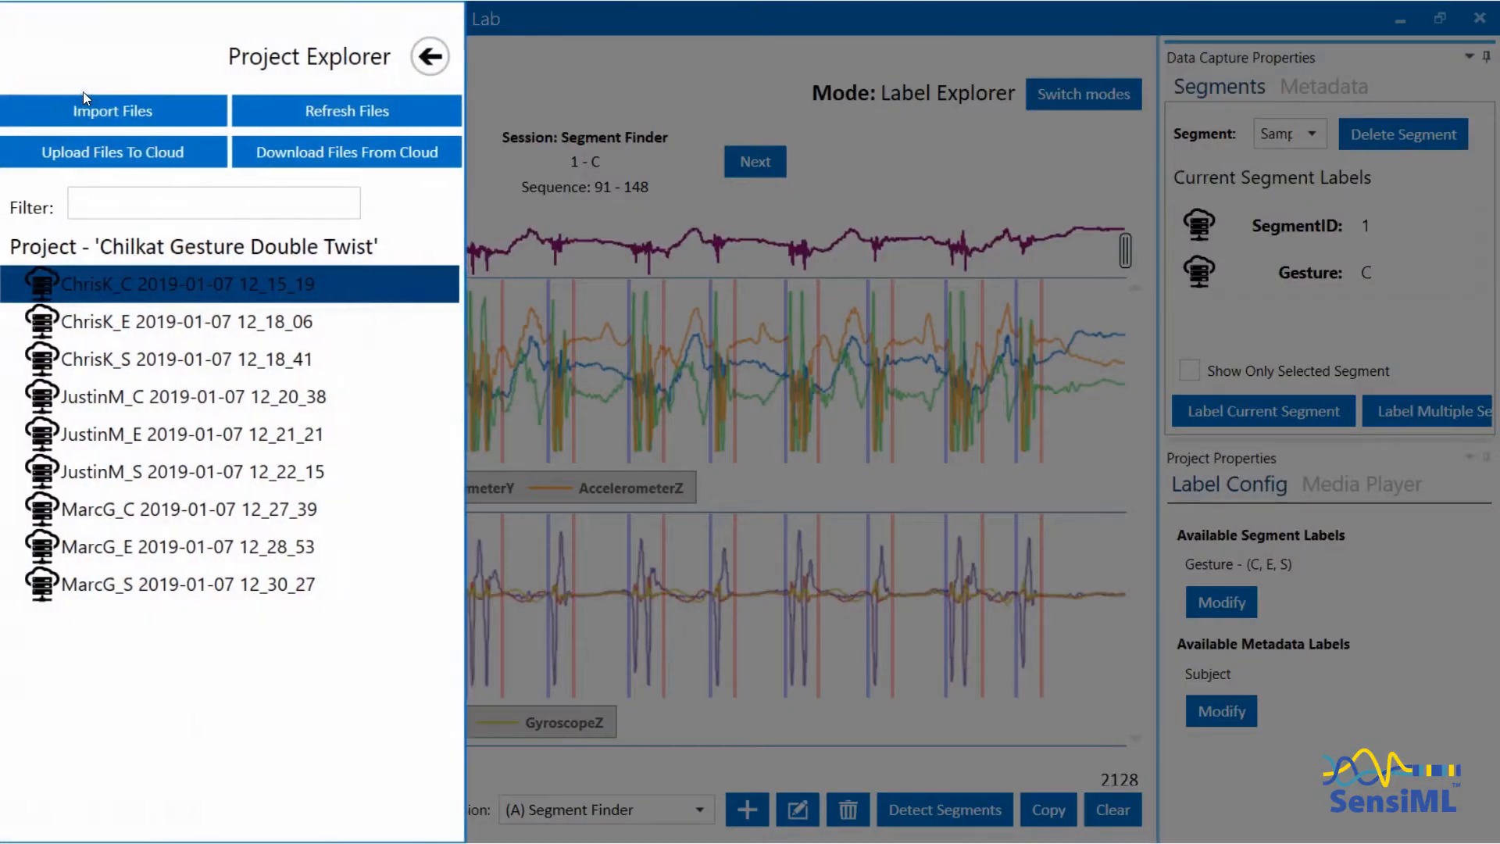
double_click(171, 326)
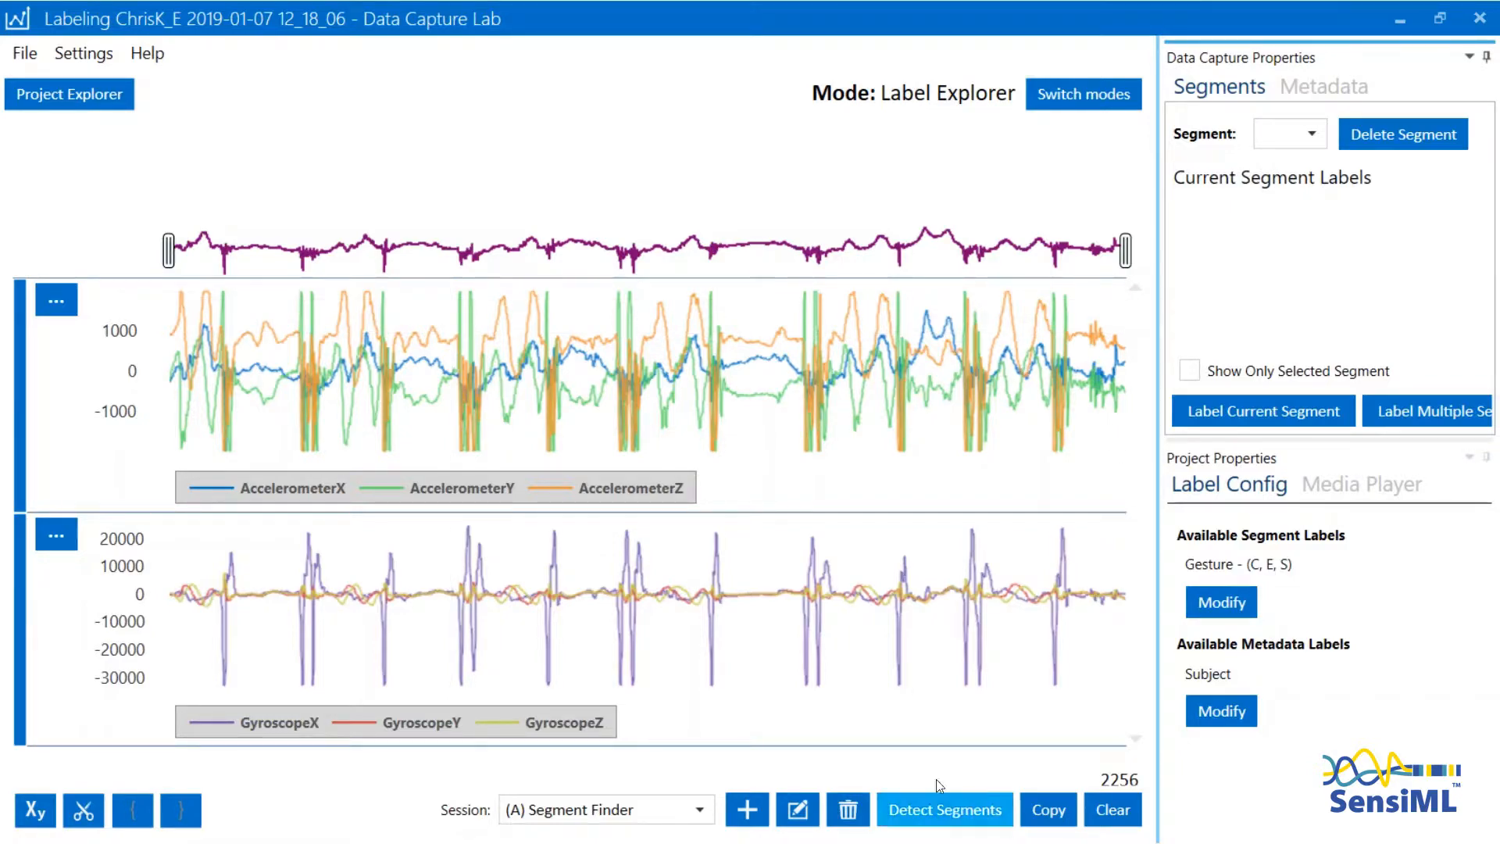
left_click(956, 812)
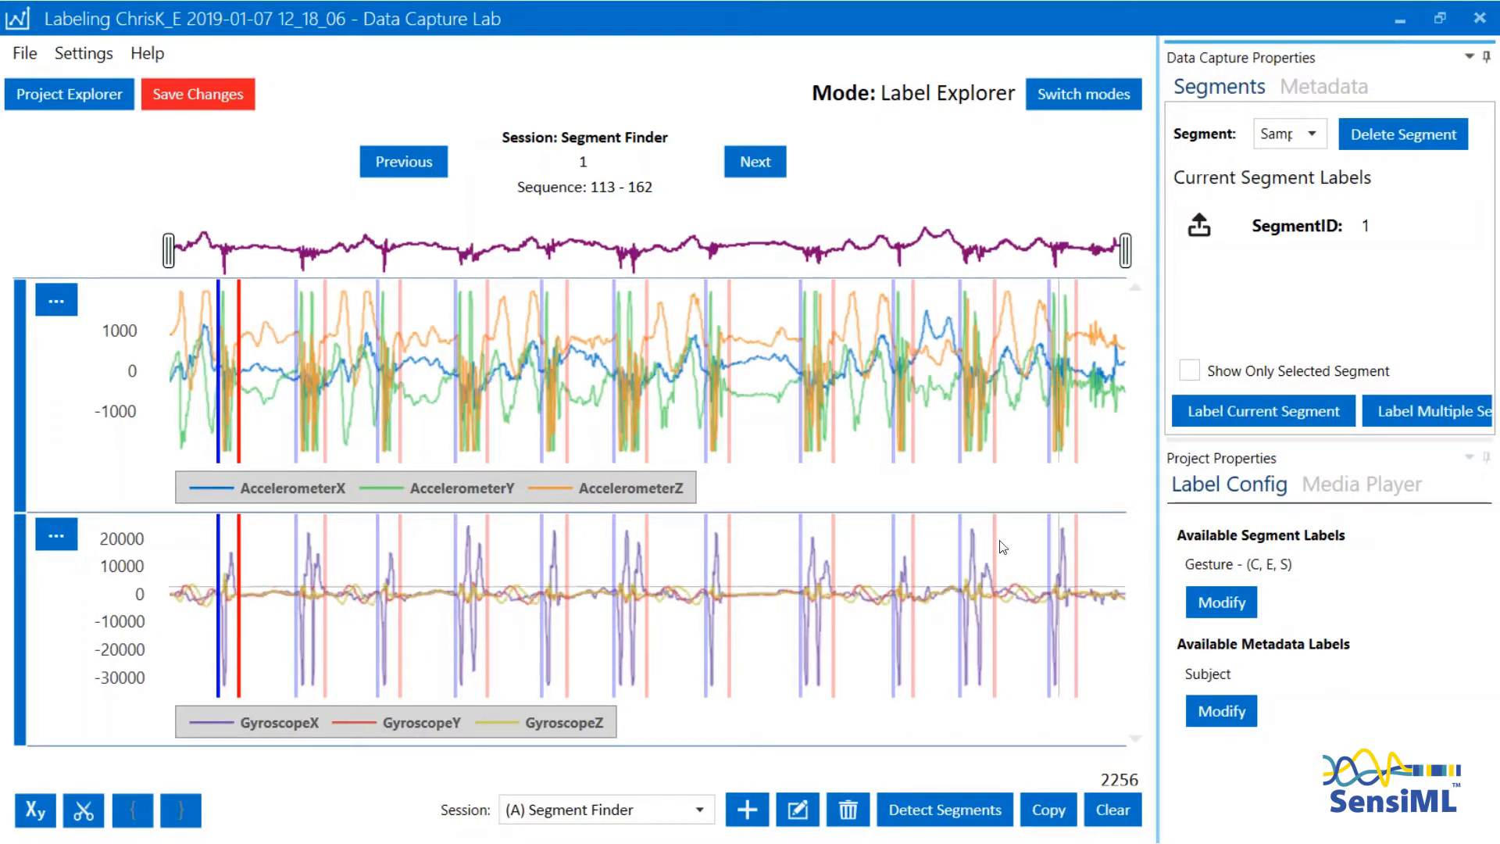
left_click(1089, 92)
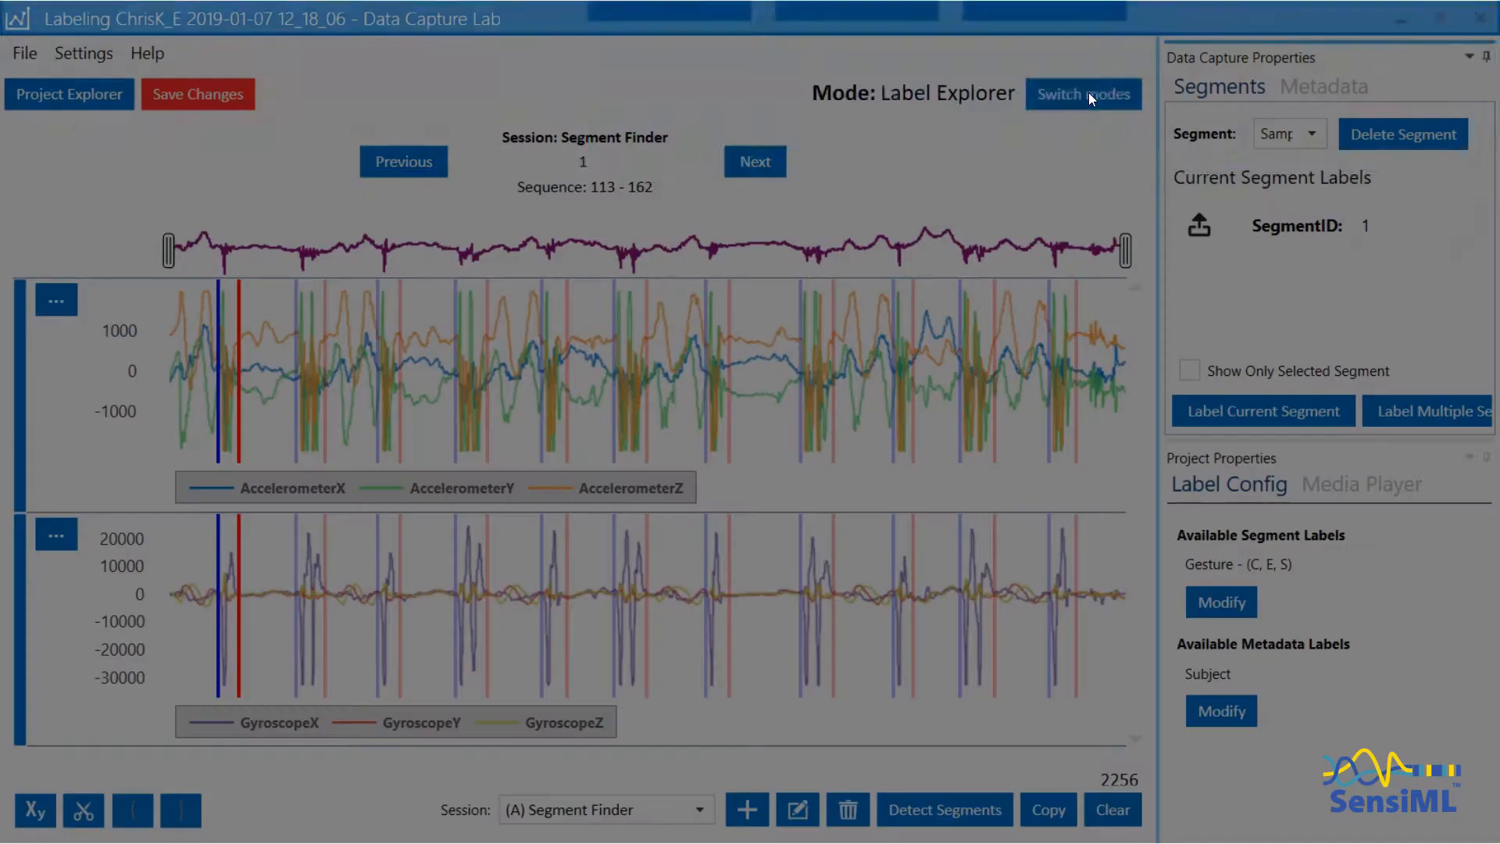
left_click(1061, 96)
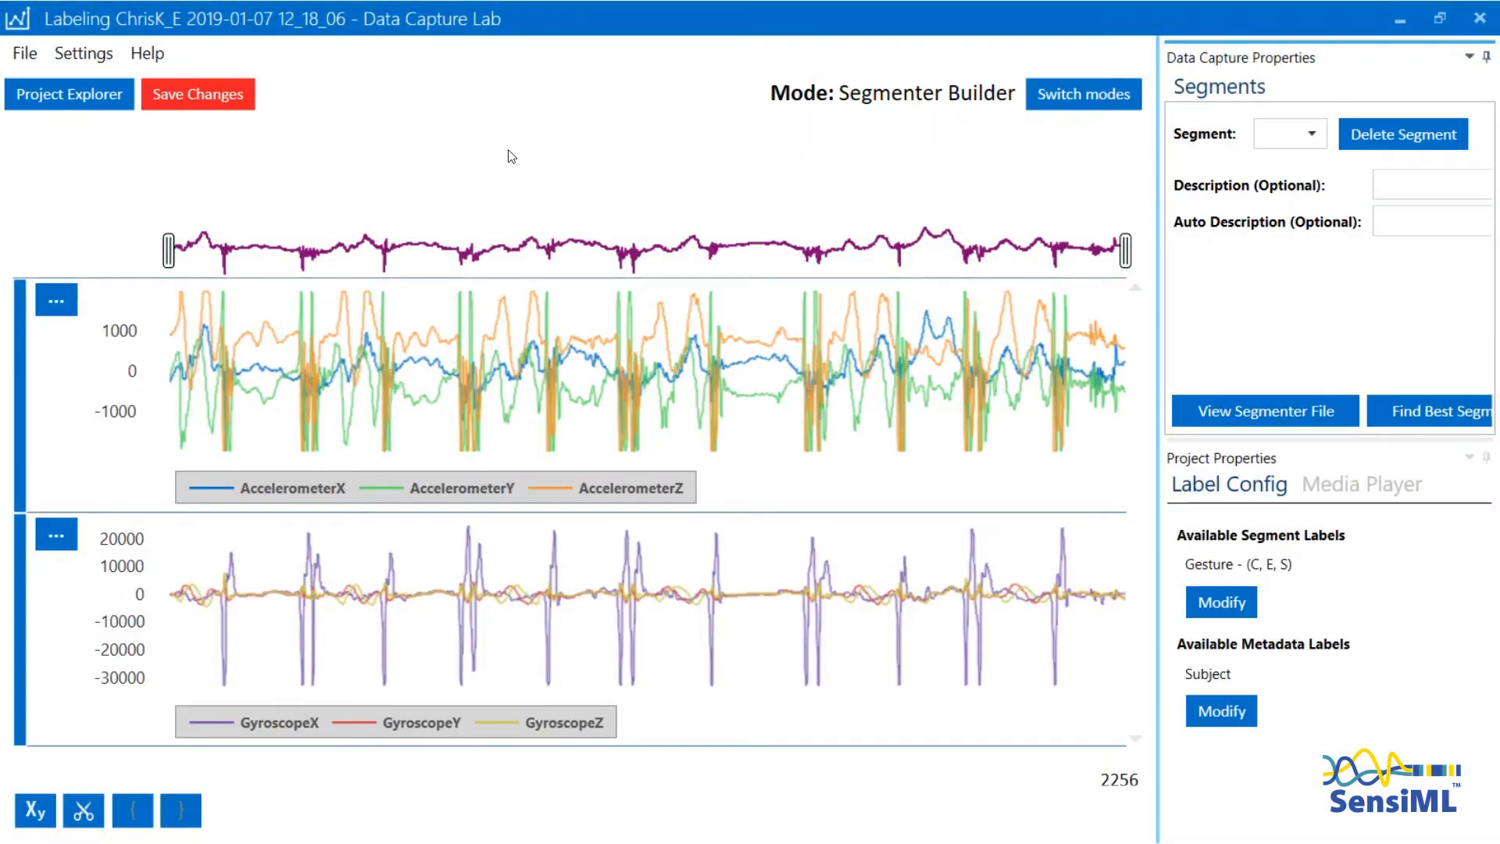
left_click(91, 91)
left_click(194, 284)
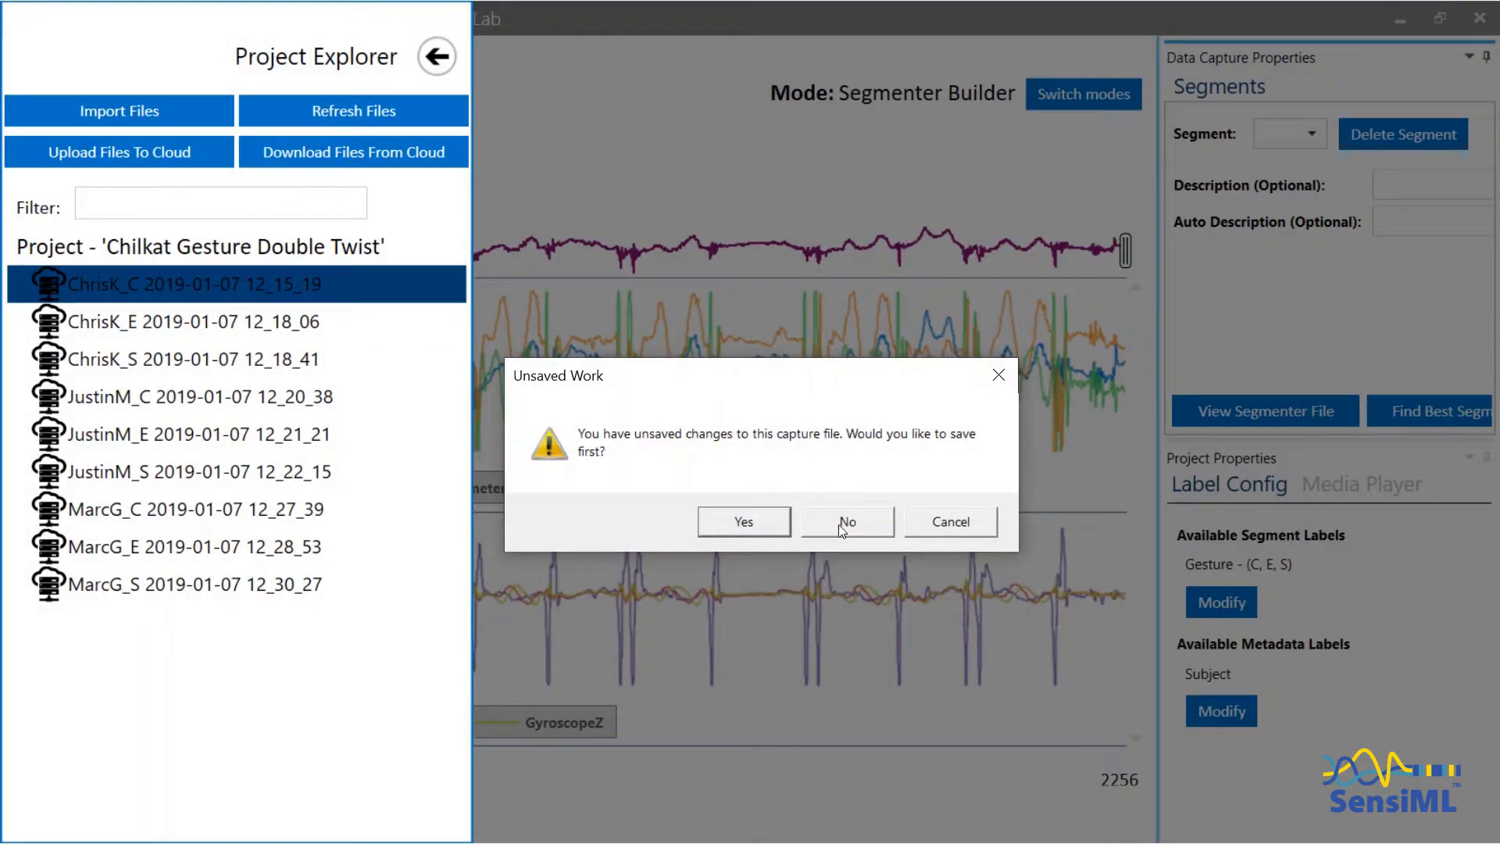
left_click(836, 525)
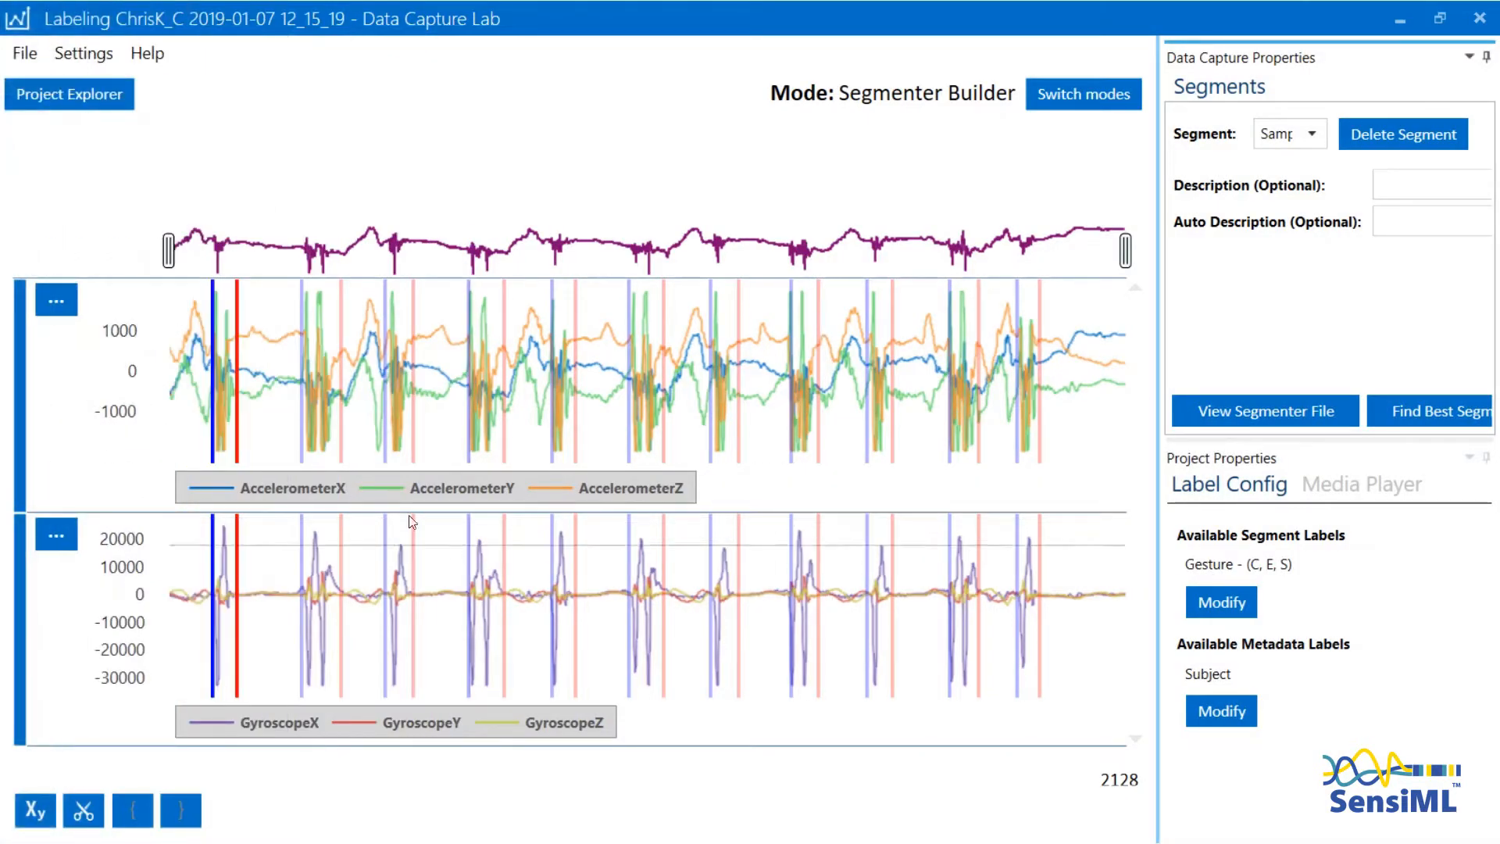
left_click(57, 107)
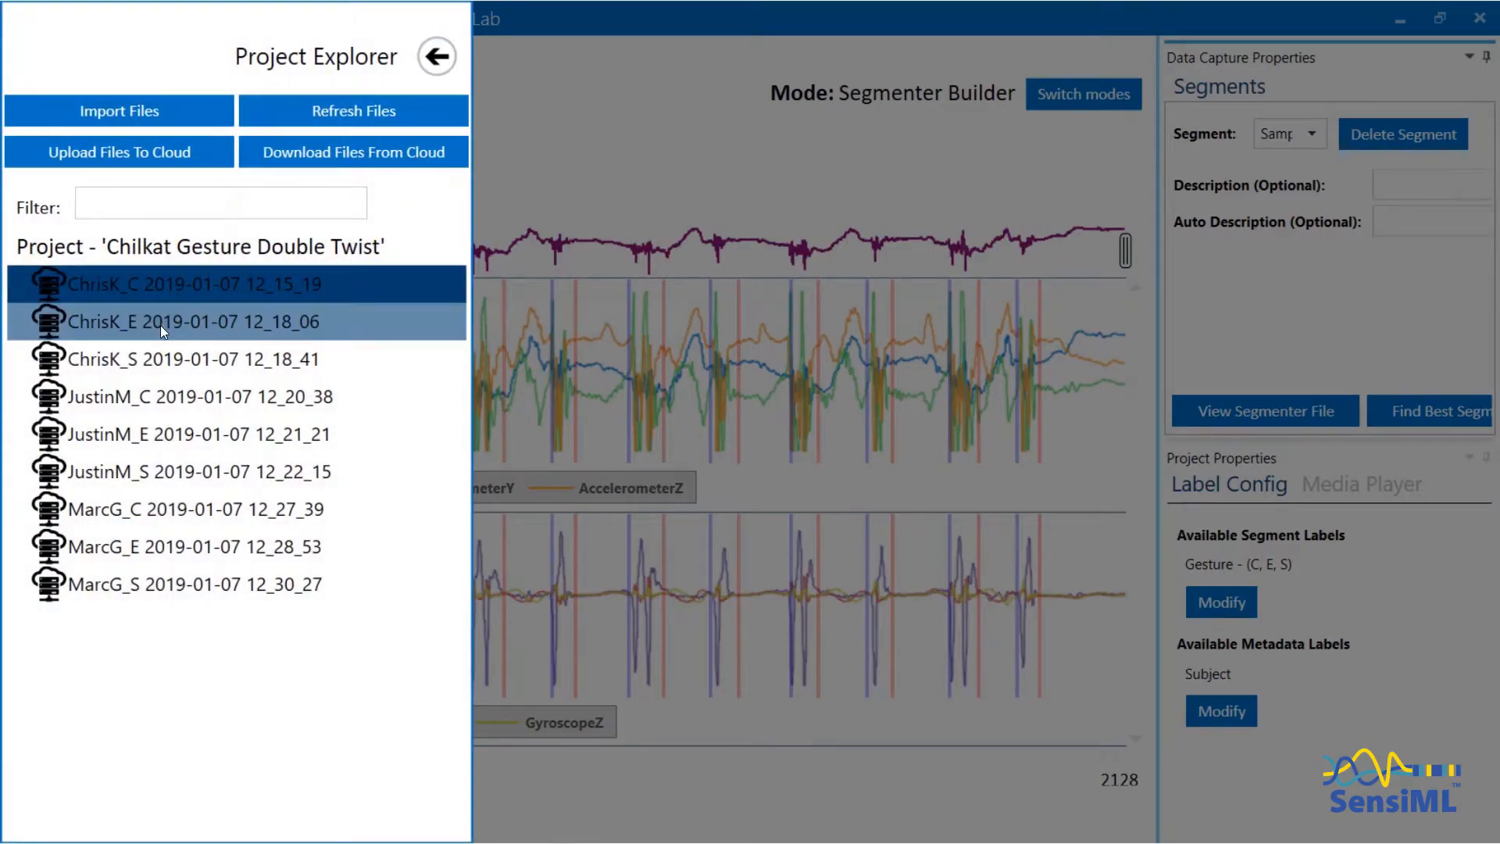
double_click(159, 323)
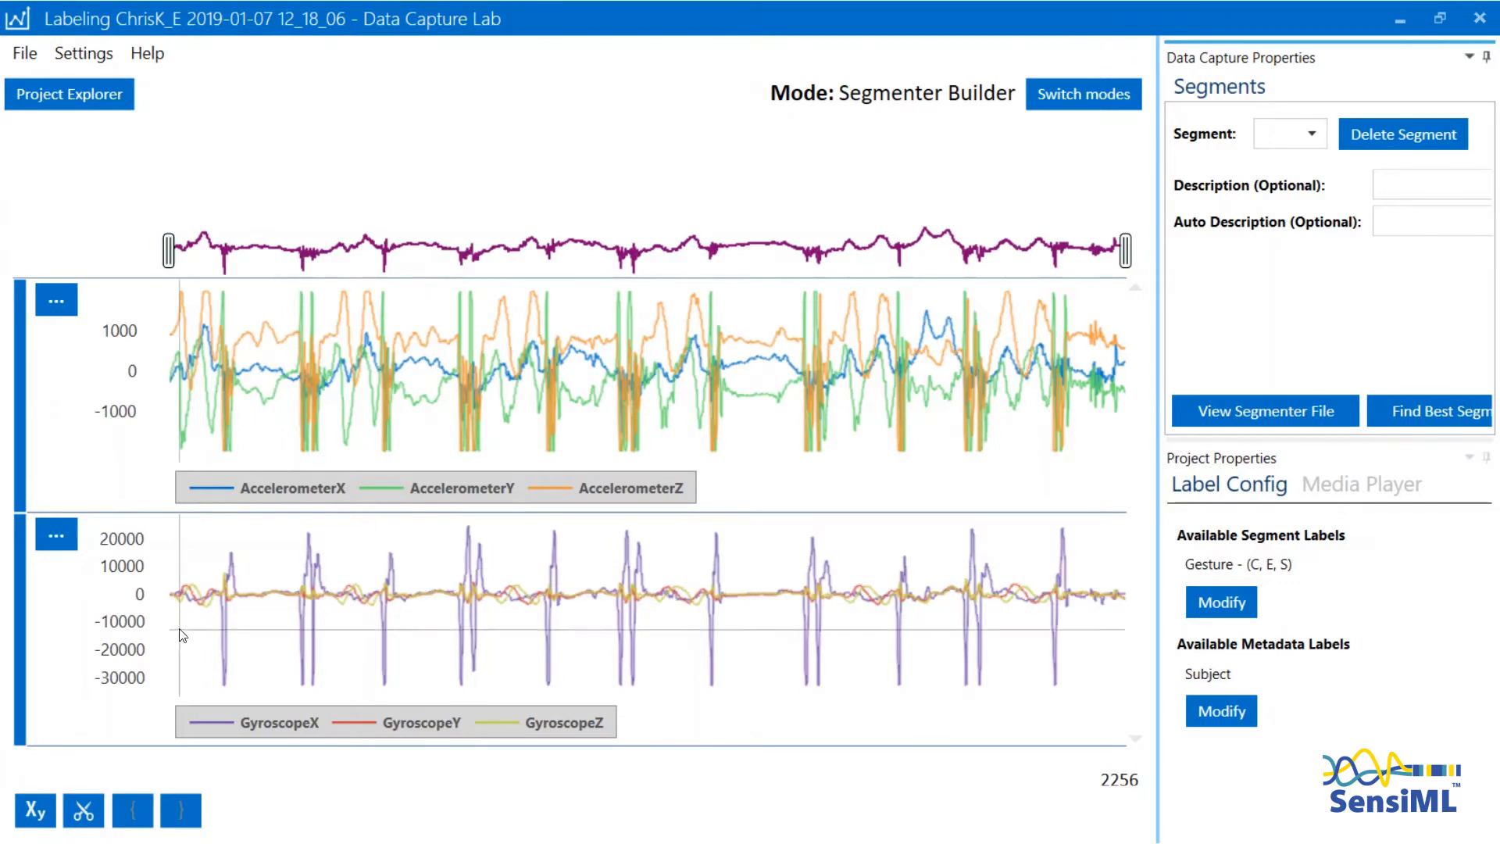
right_click(222, 604)
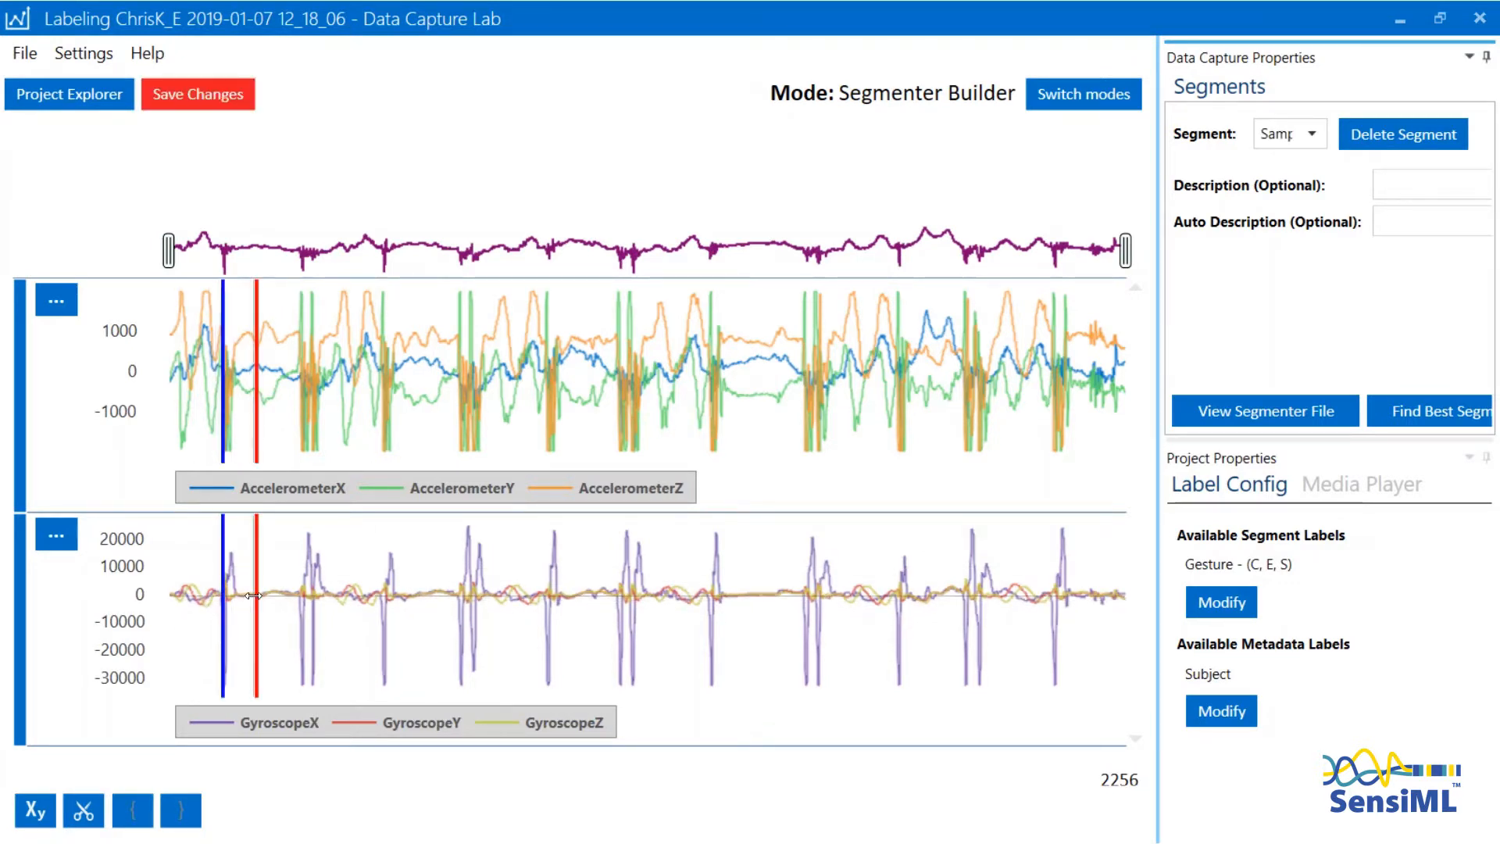
left_click_drag(253, 596, 210, 605)
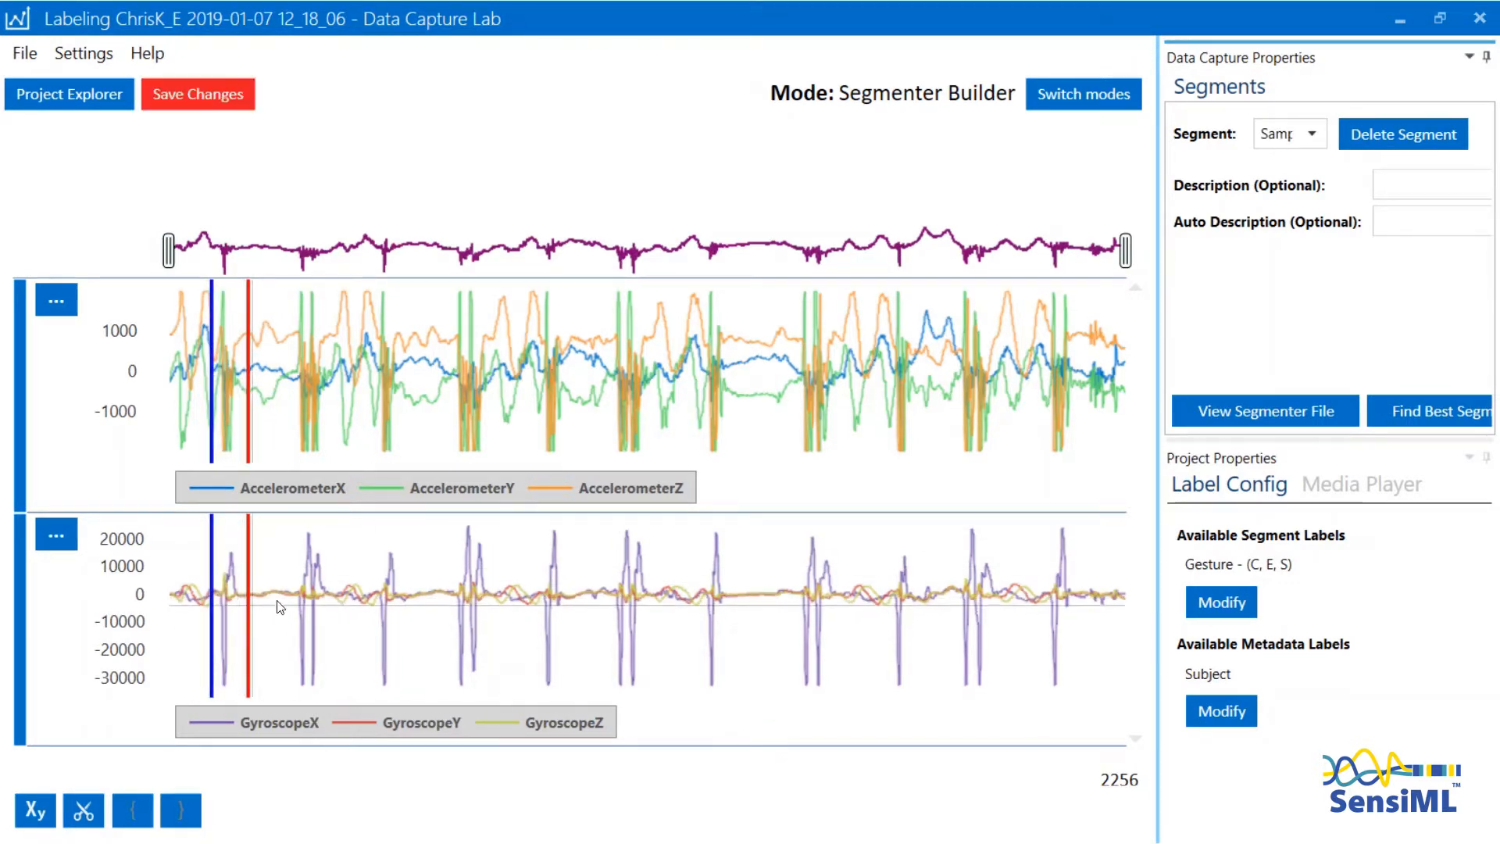
Mark a segment around each of the remaining ten gestures, from the second gesture to the end of the recording.
mouse_move(301, 597)
left_mouse_down()
mouse_move(402, 590)
mouse_move(375, 588)
left_mouse_up()
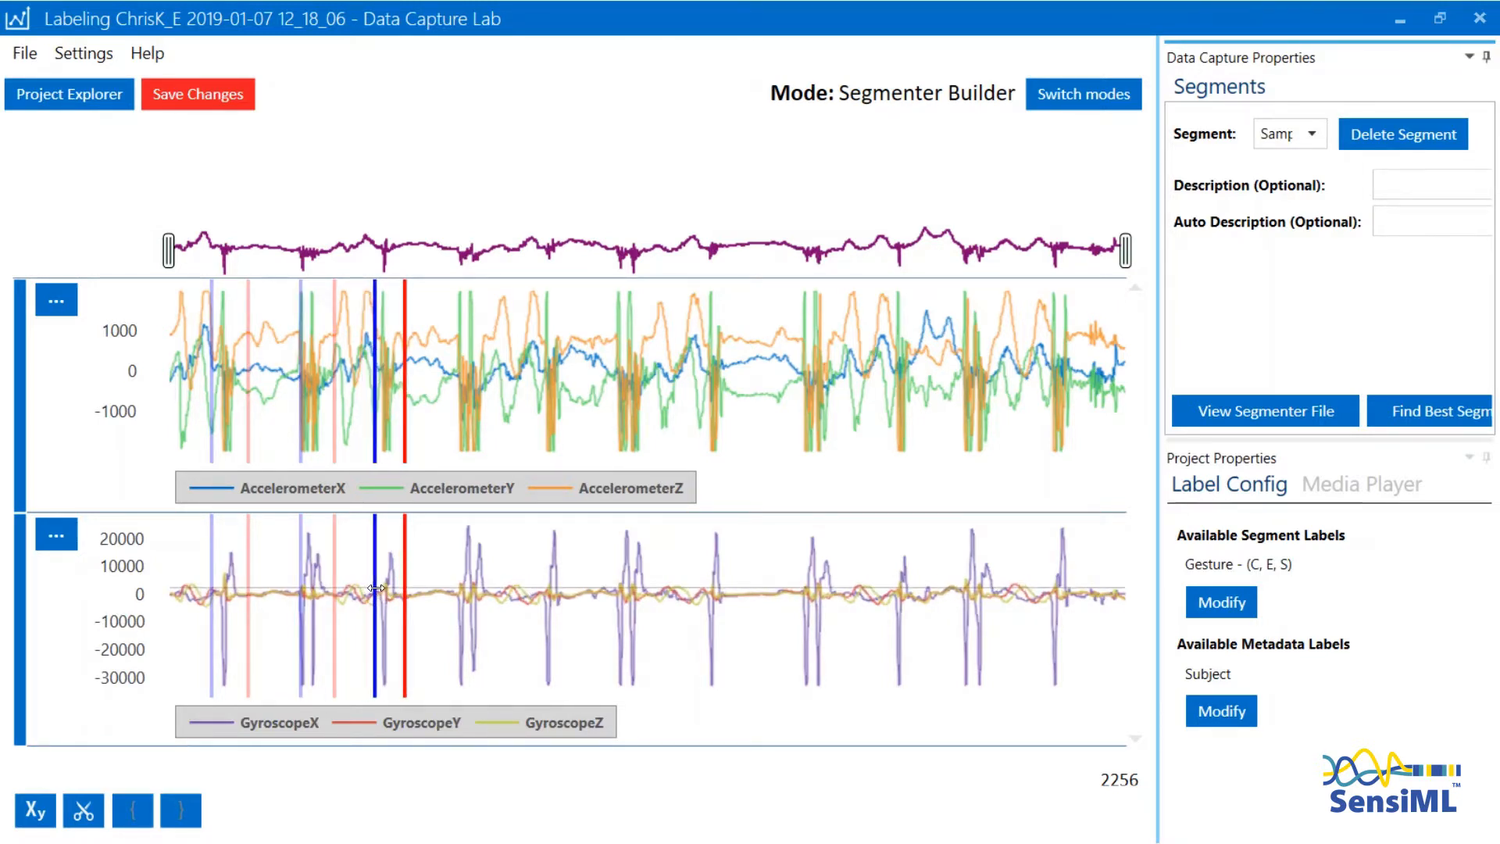
left_click(448, 586)
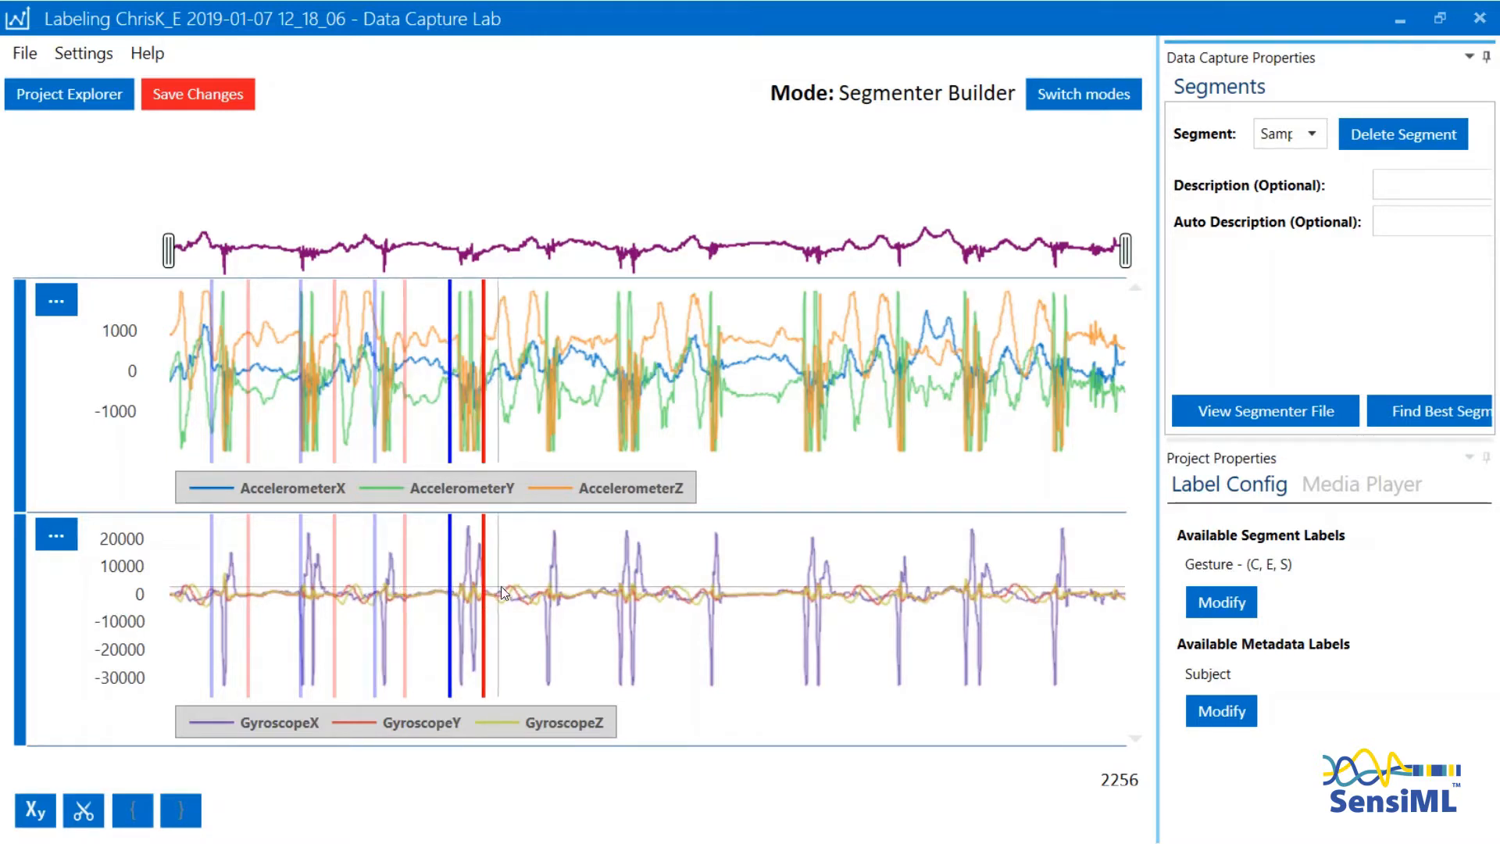
left_click(536, 588)
left_click(617, 580)
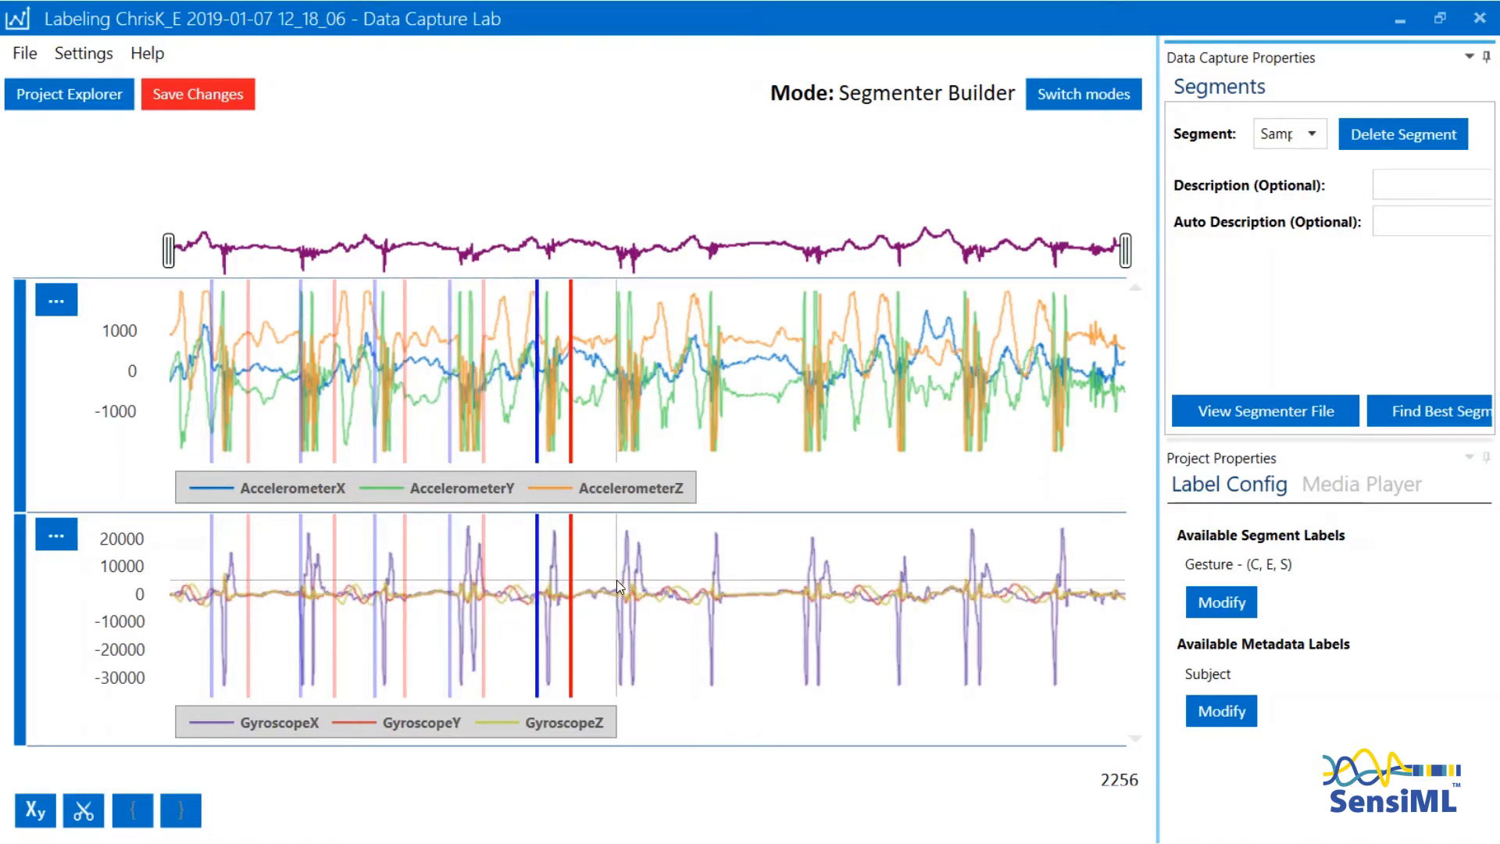
left_click(700, 588)
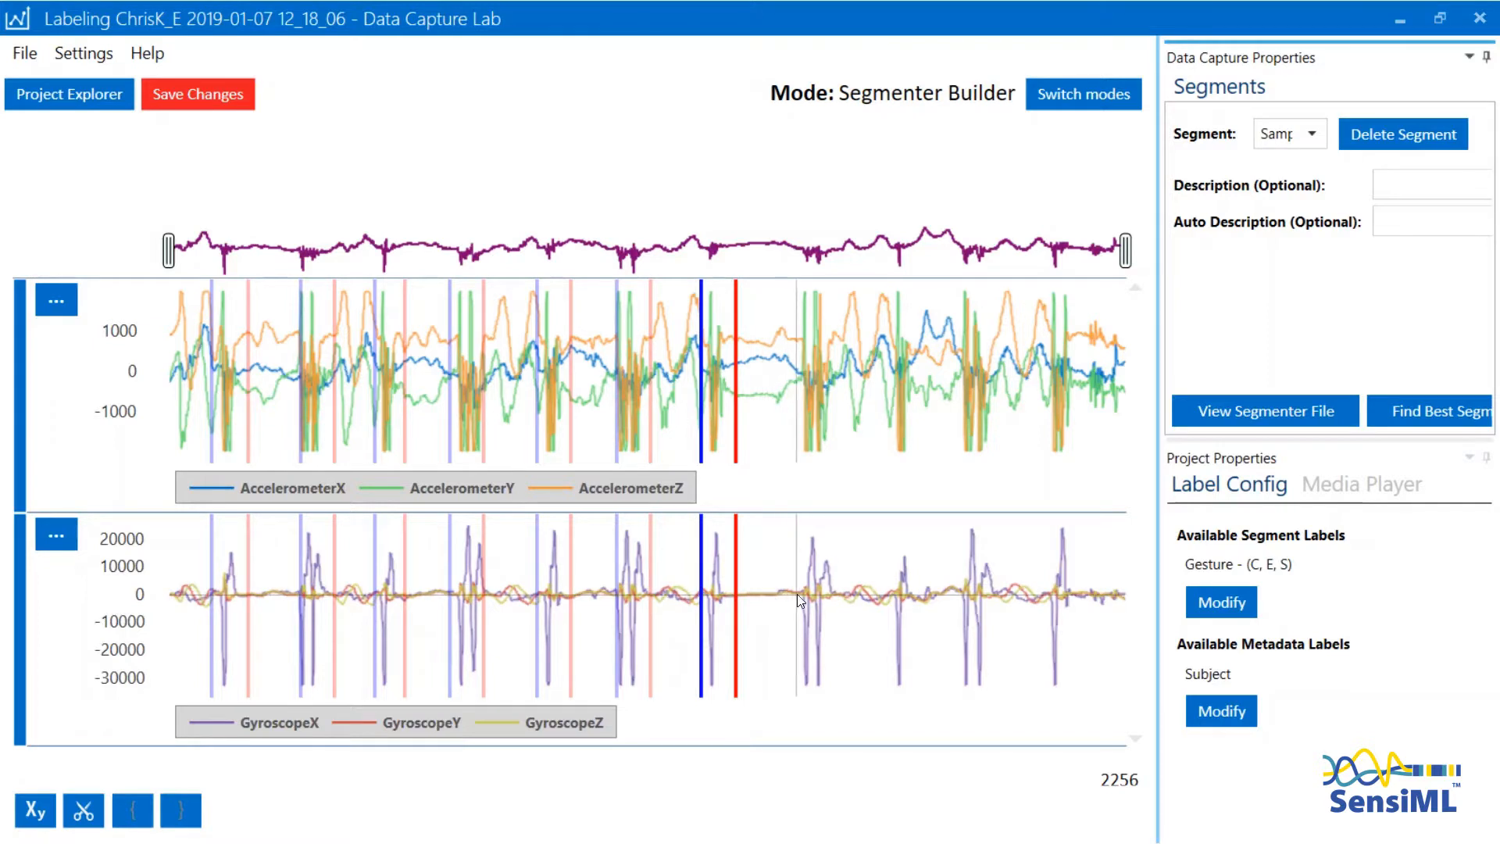
left_click(800, 592)
left_click(886, 589)
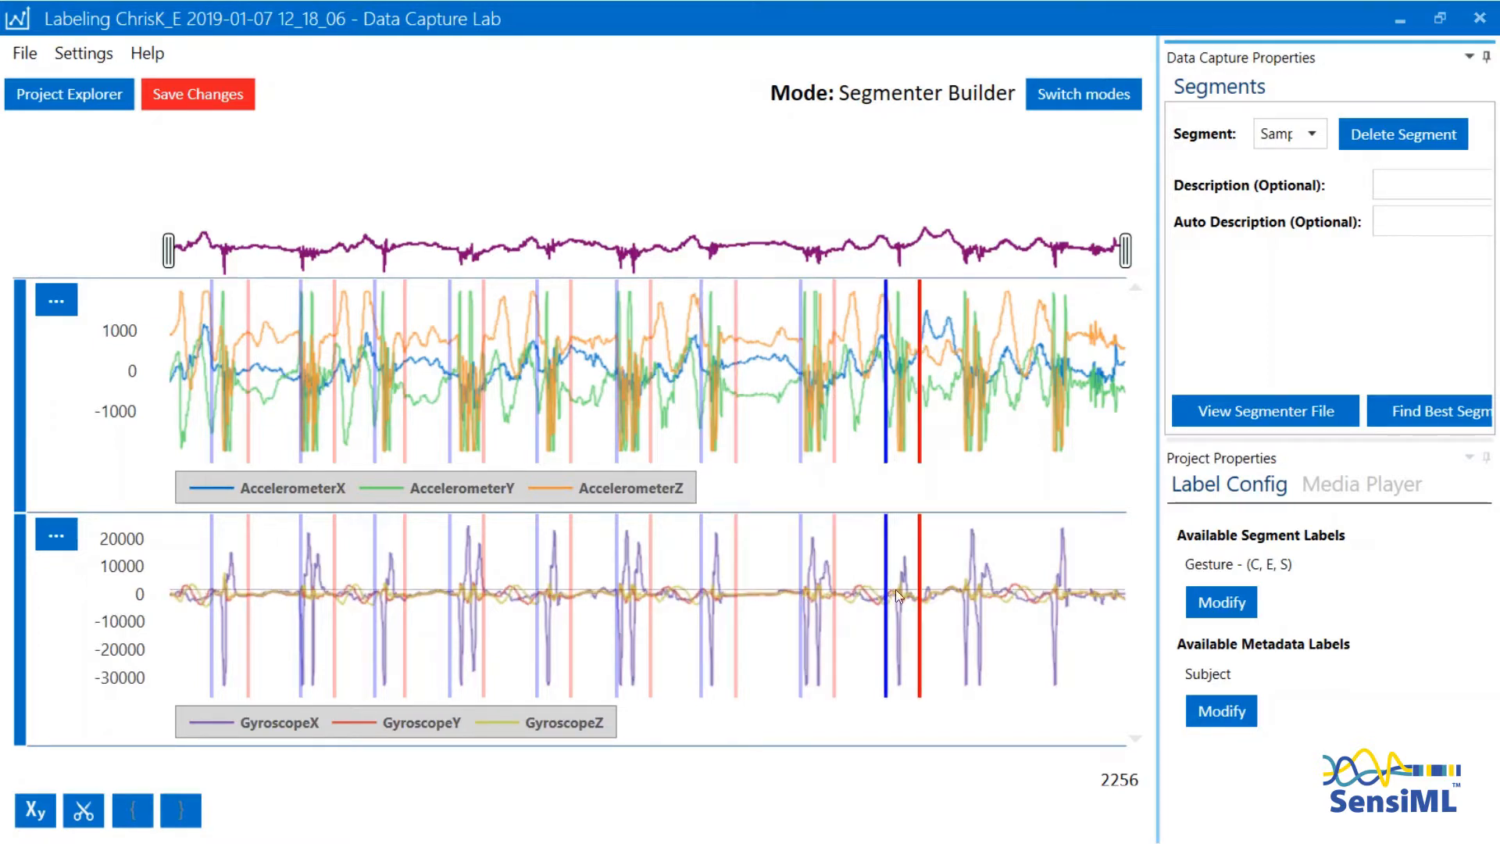
left_click(952, 593)
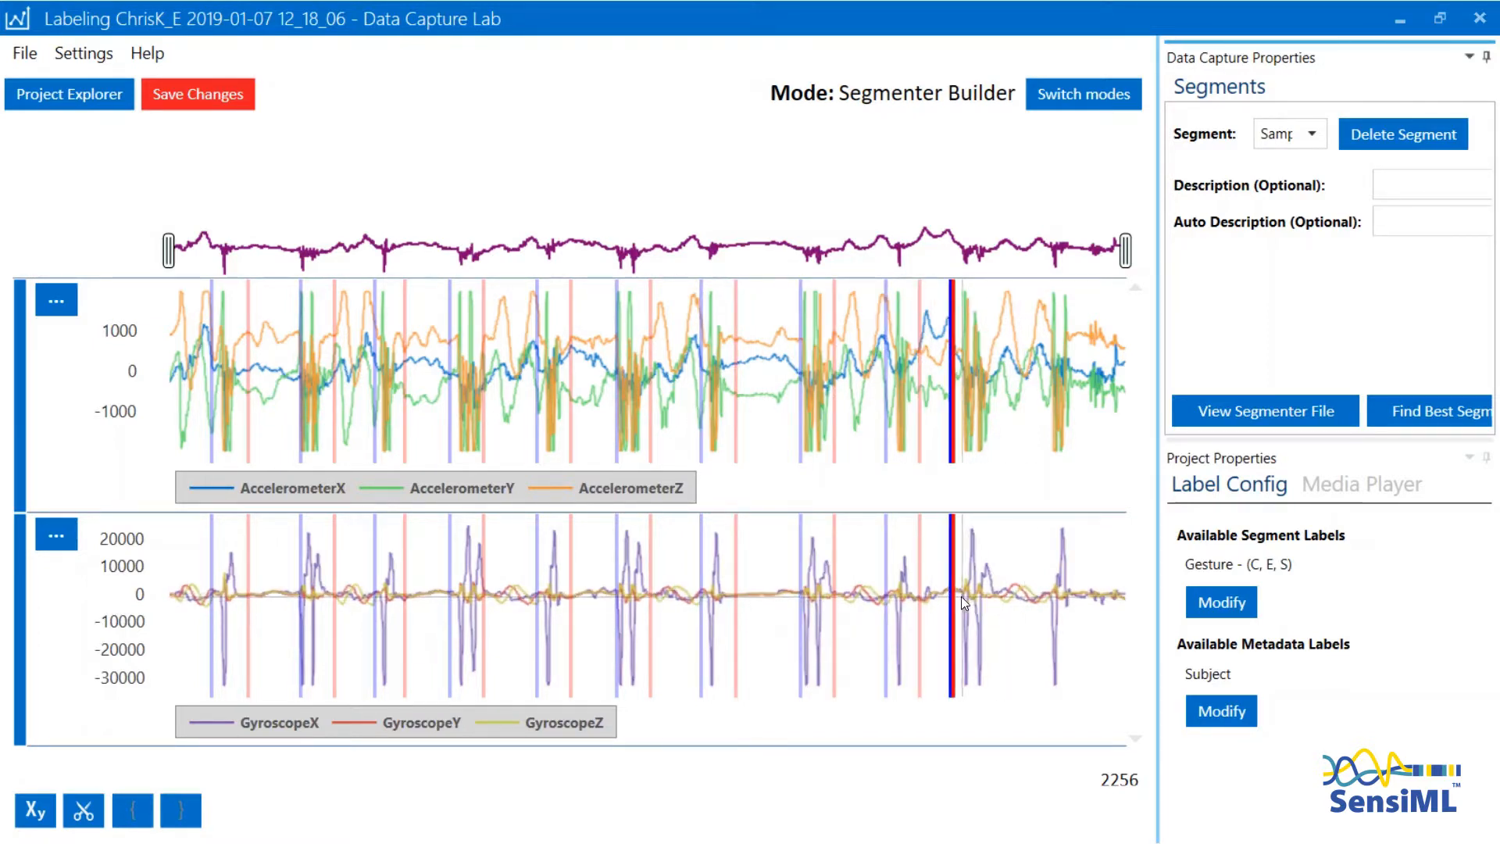
left_click_drag(962, 593, 1011, 596)
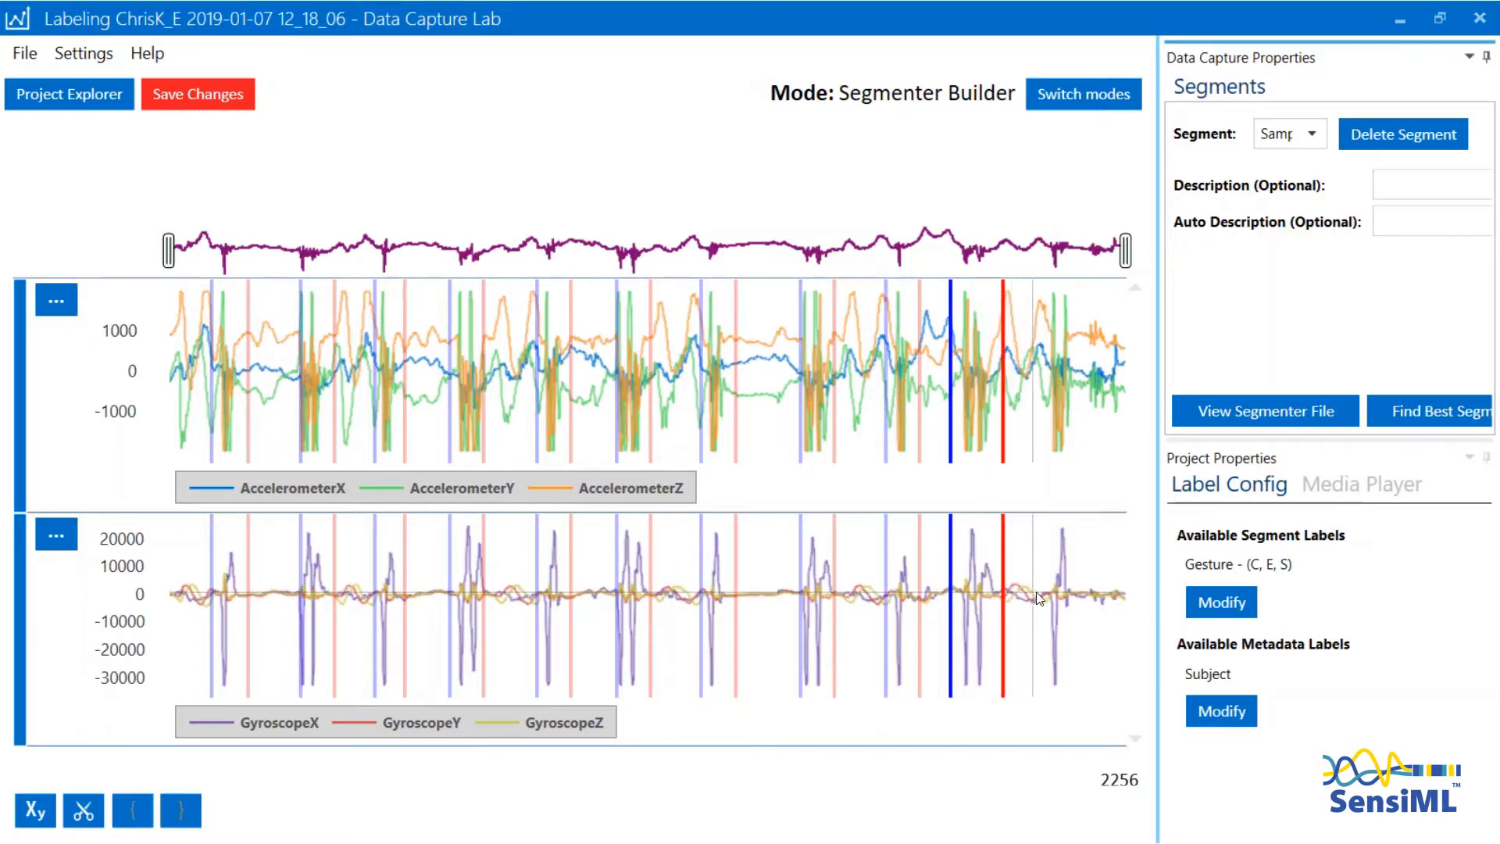
left_click(1044, 596)
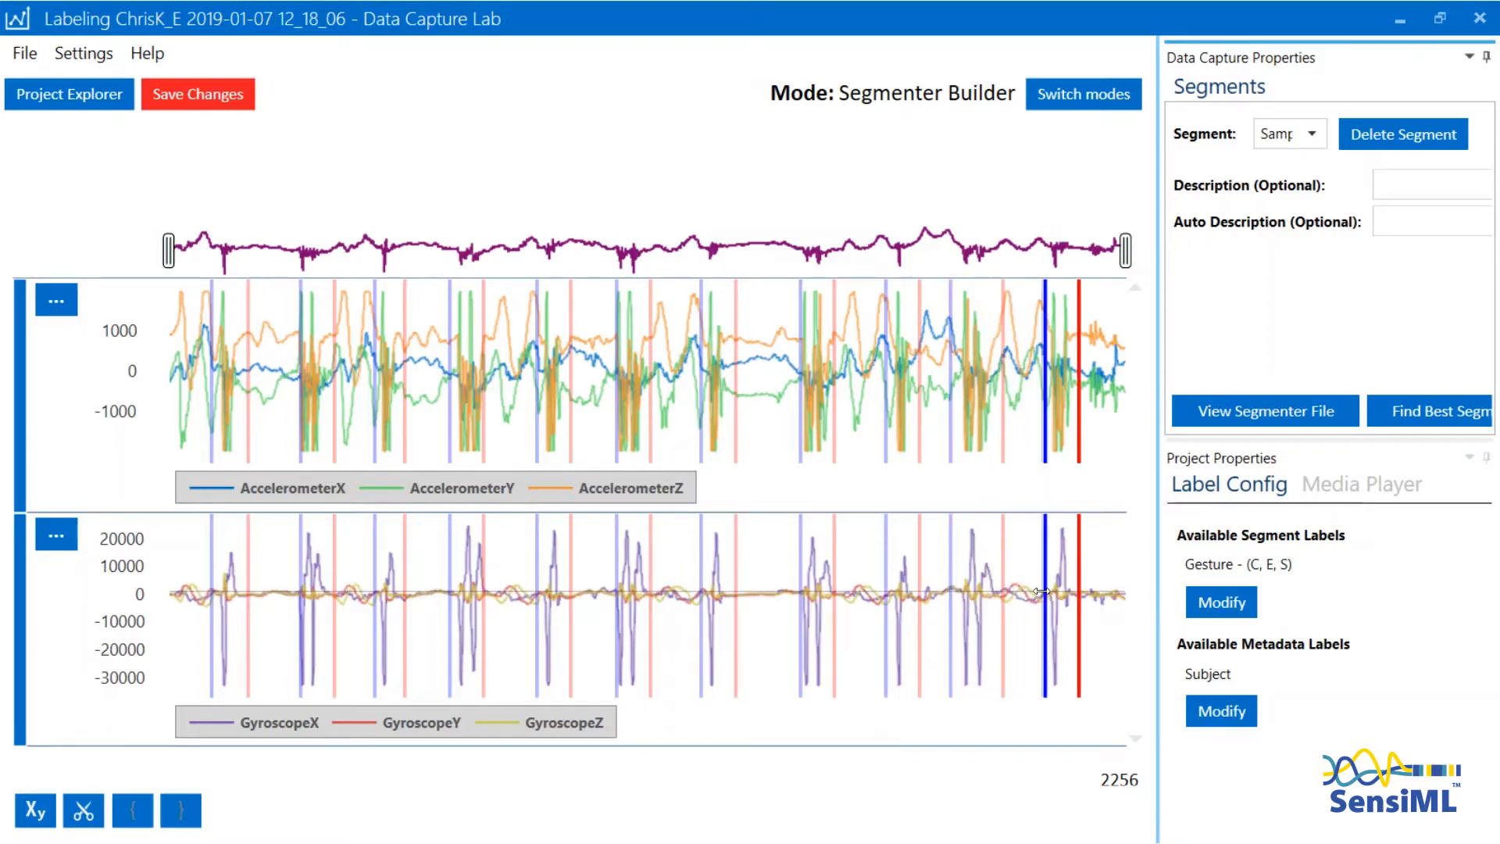
Save the marked segments and run the search for the best segmenter.
left_click(1390, 414)
left_click(227, 95)
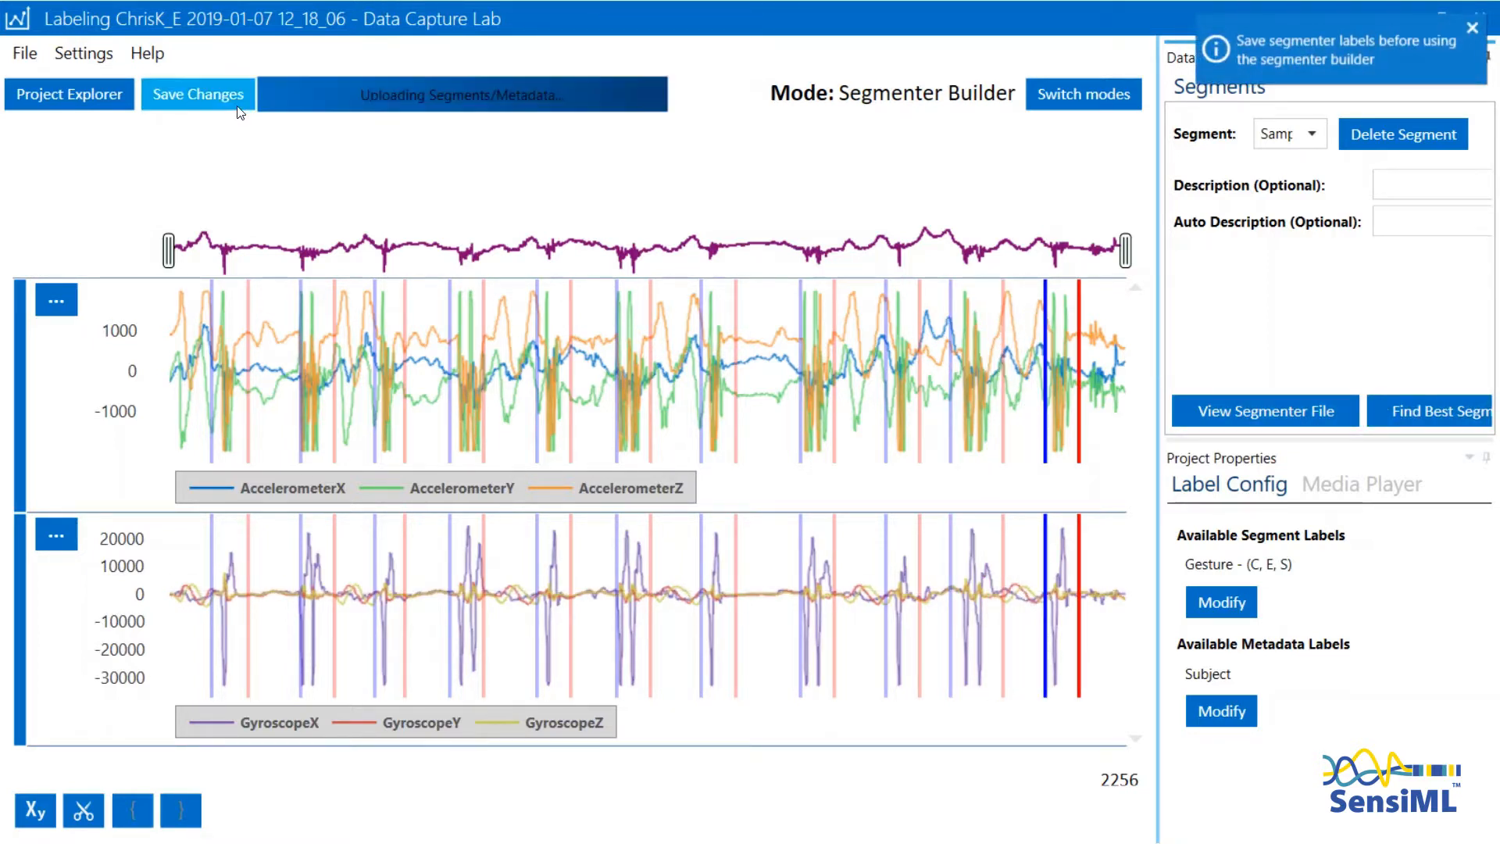
left_click(1430, 412)
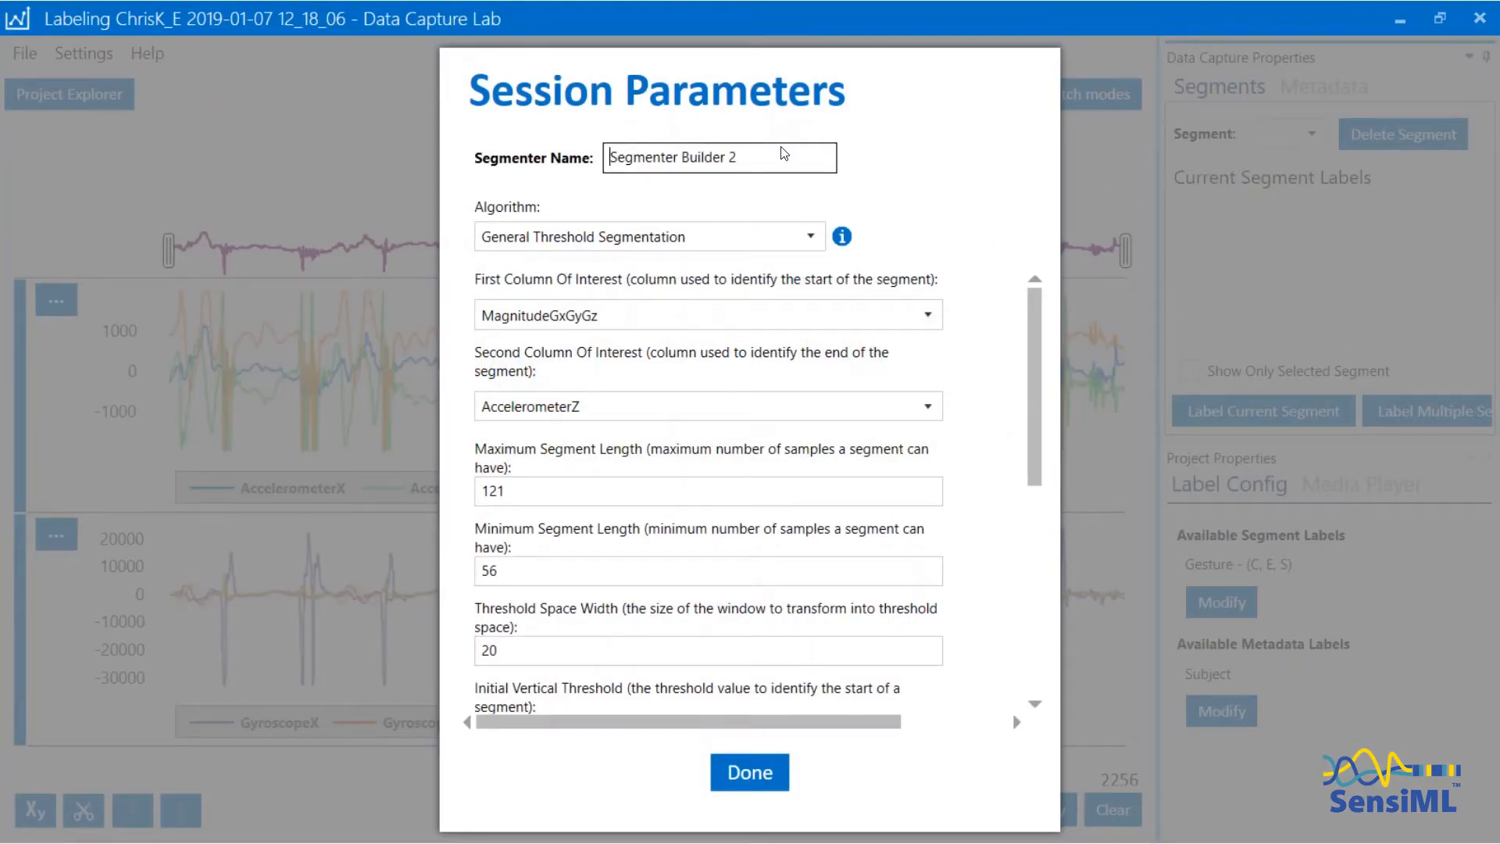
Name the generated segmenter "Segment Finder 2" and accept its General Threshold Segmentation parameters.
left_click_drag(774, 157, 382, 97)
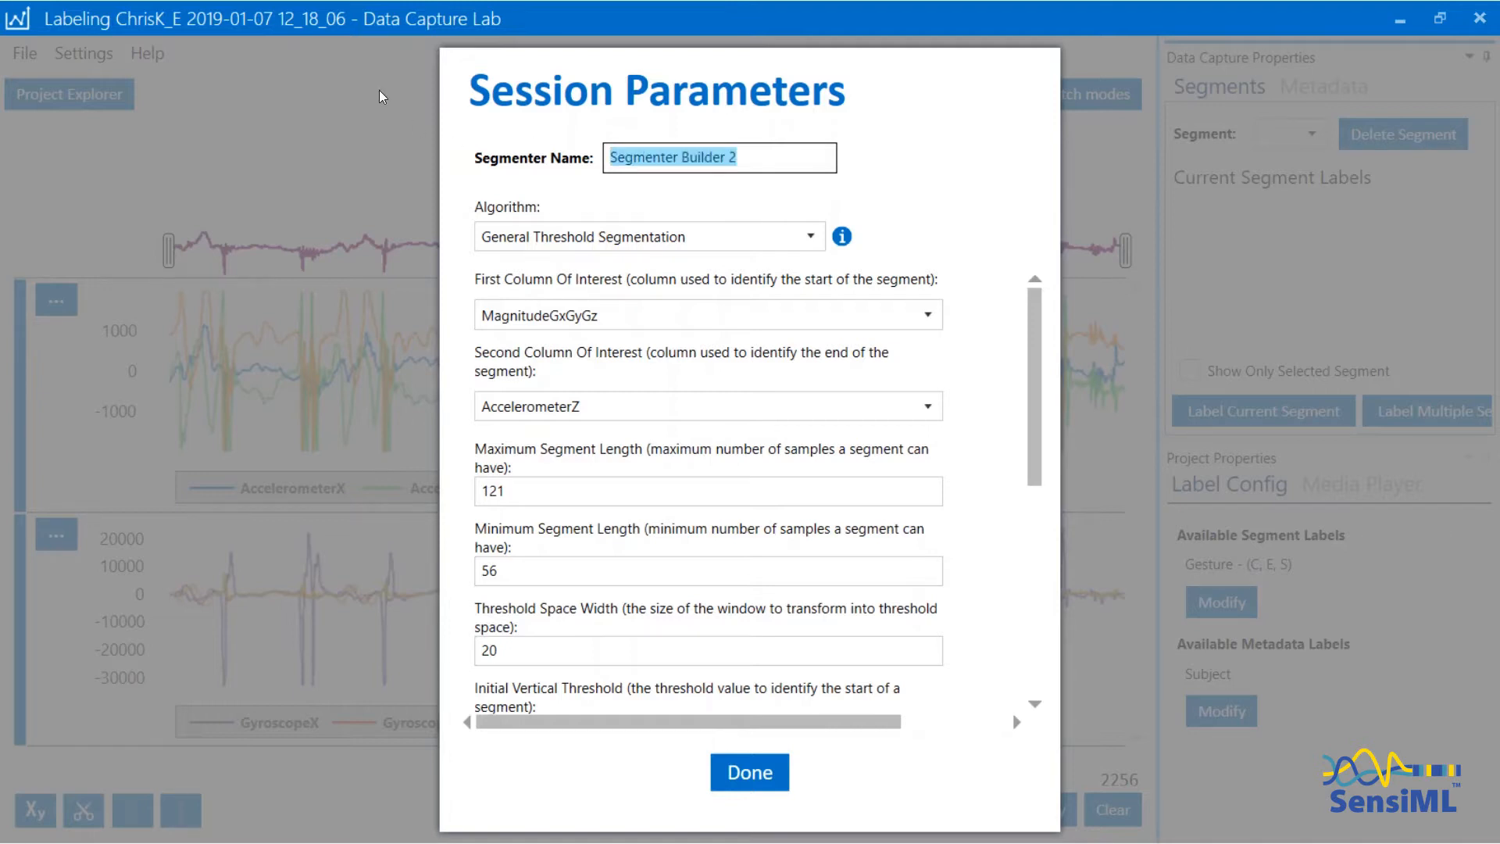
type("Segment")
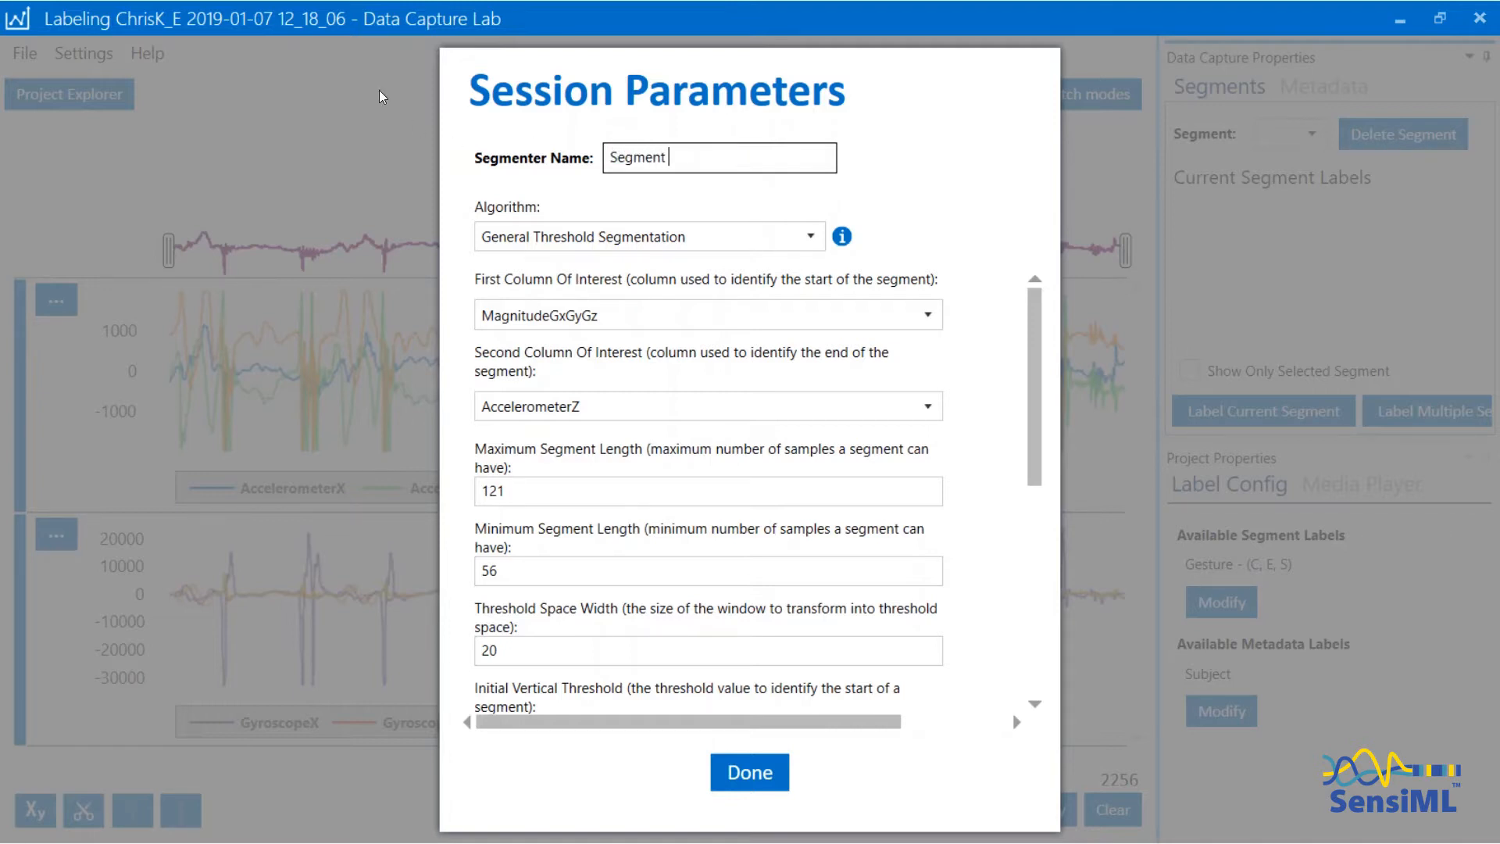
type("Finder 2")
left_click(726, 764)
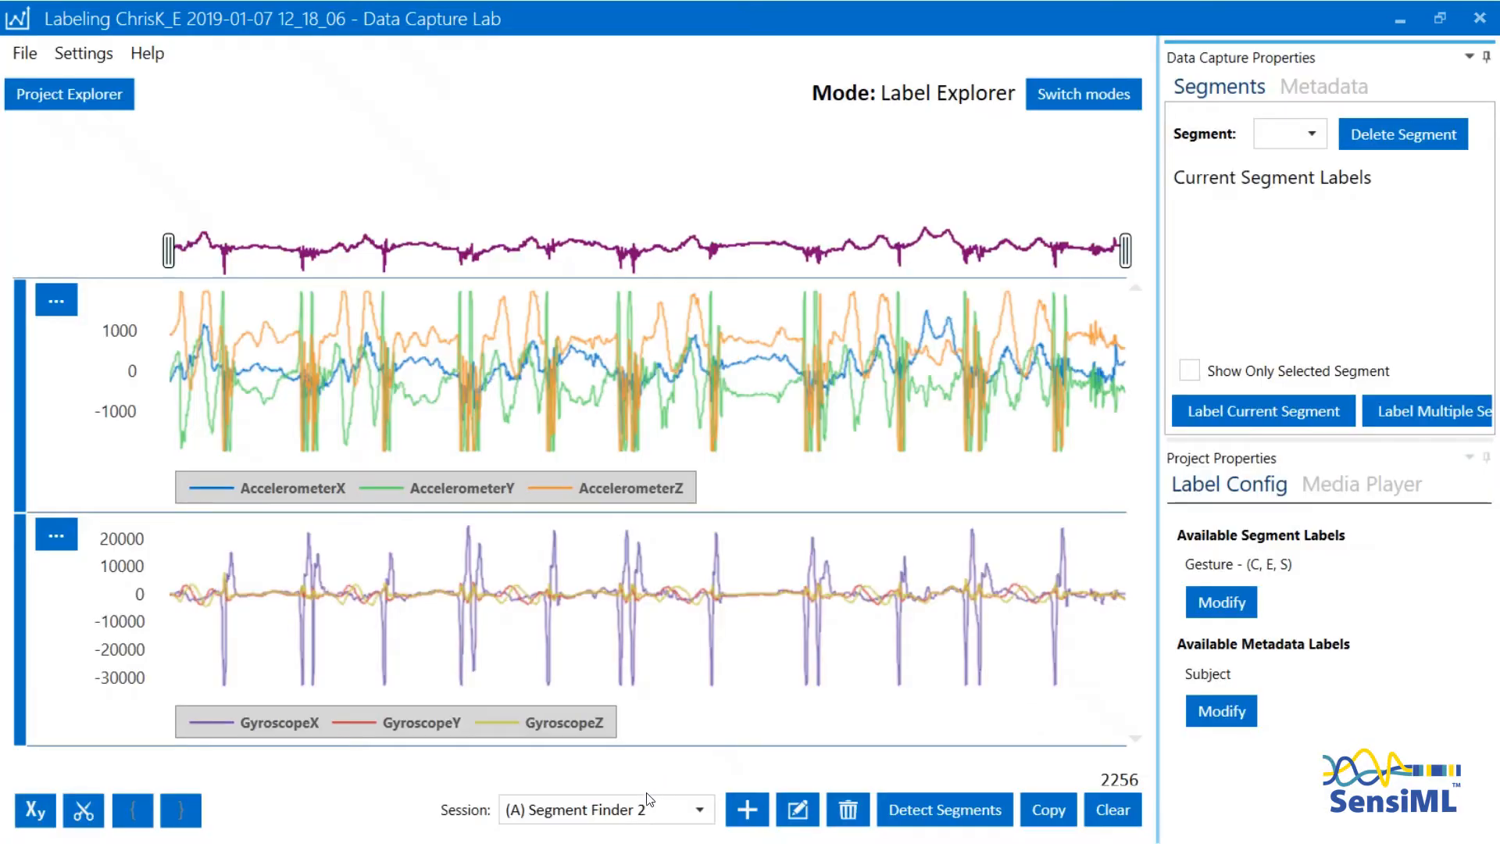
Detect the recording's segments with the Segment Finder 2 session.
left_click(611, 813)
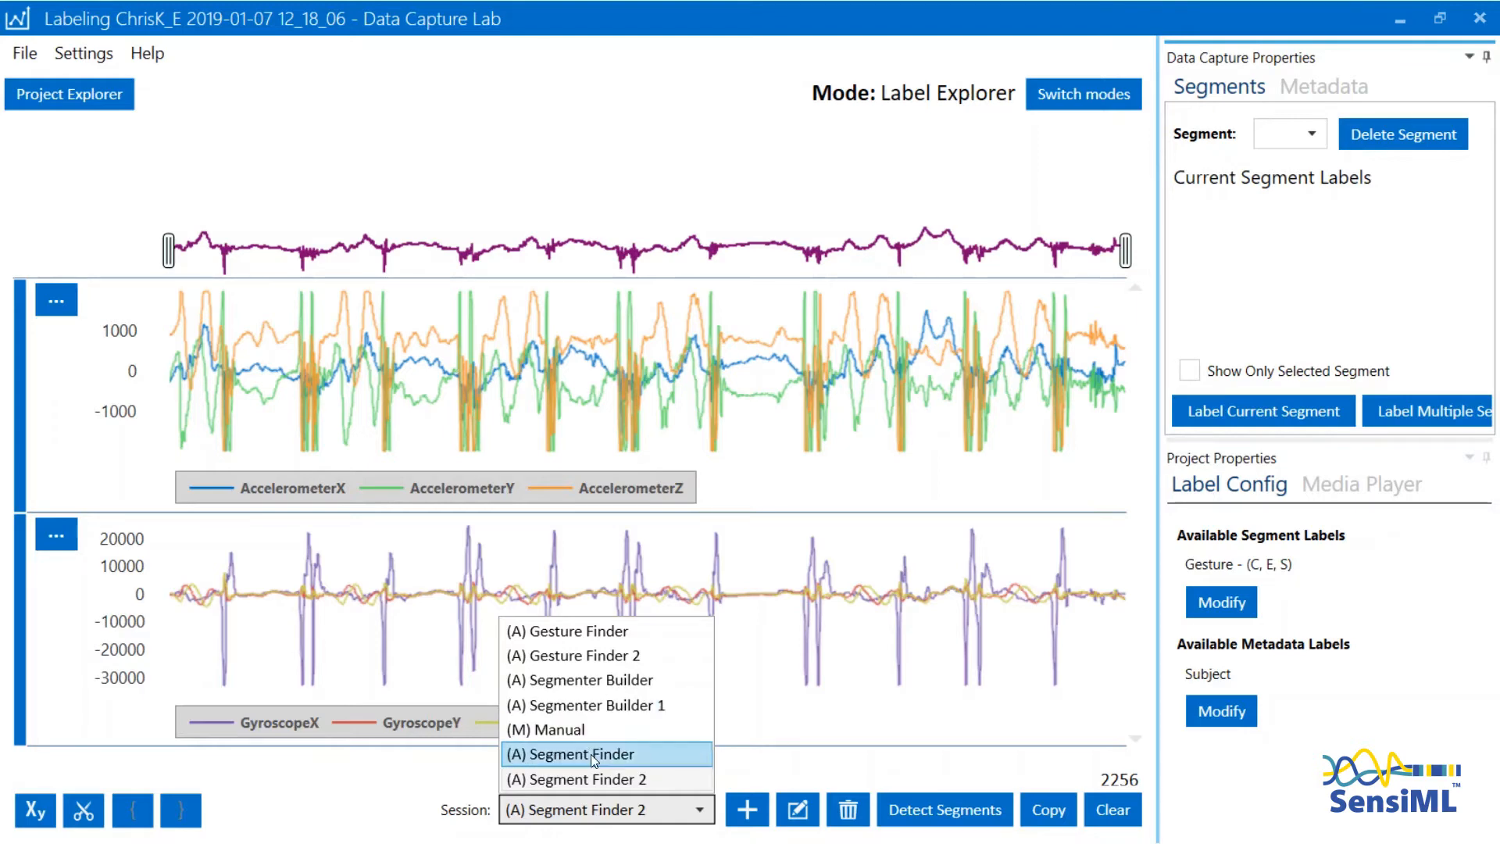
left_click(607, 780)
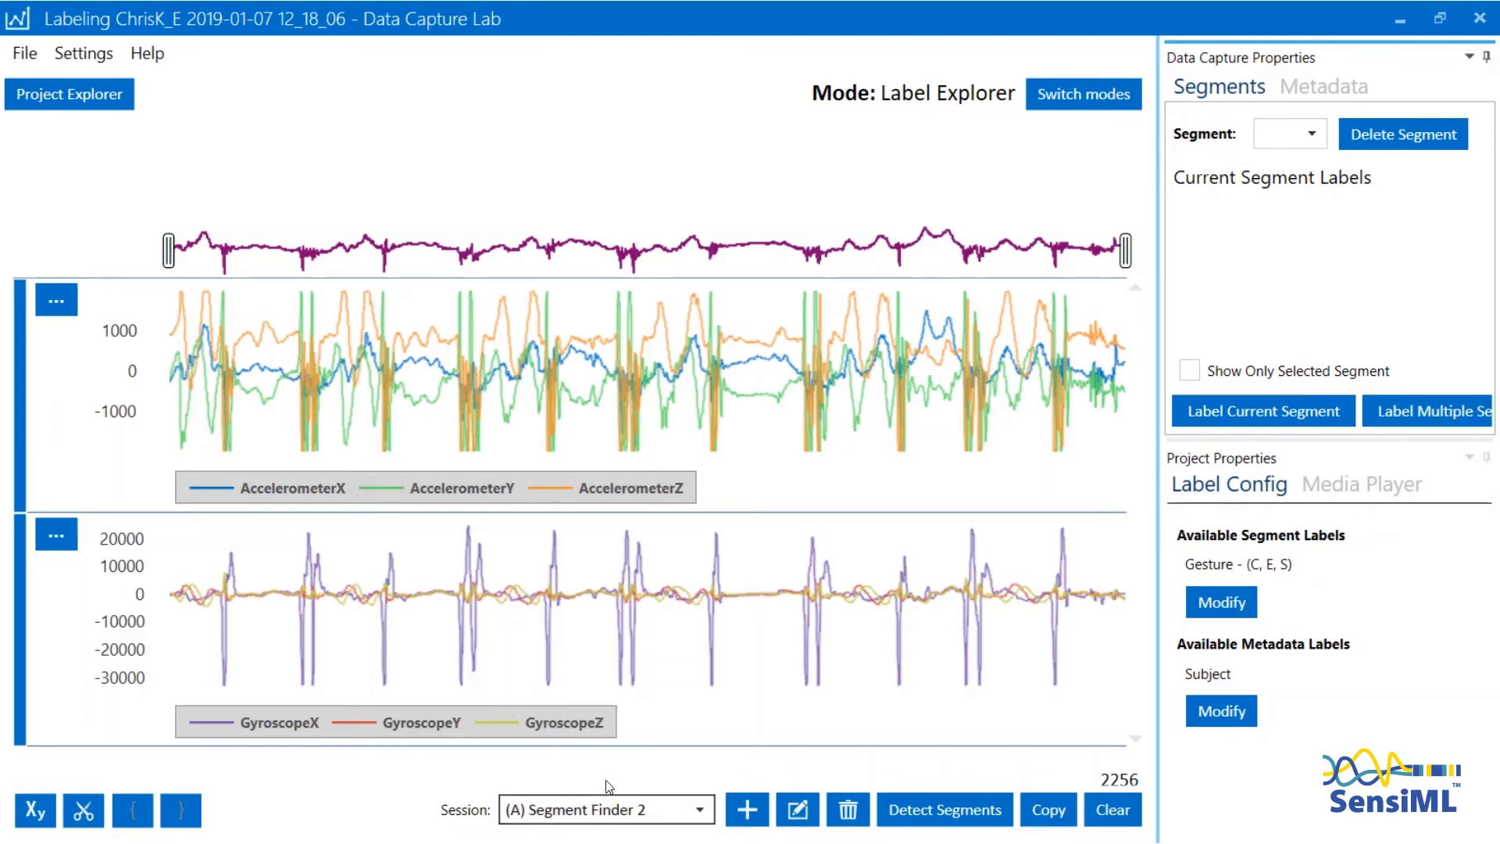
left_click(930, 810)
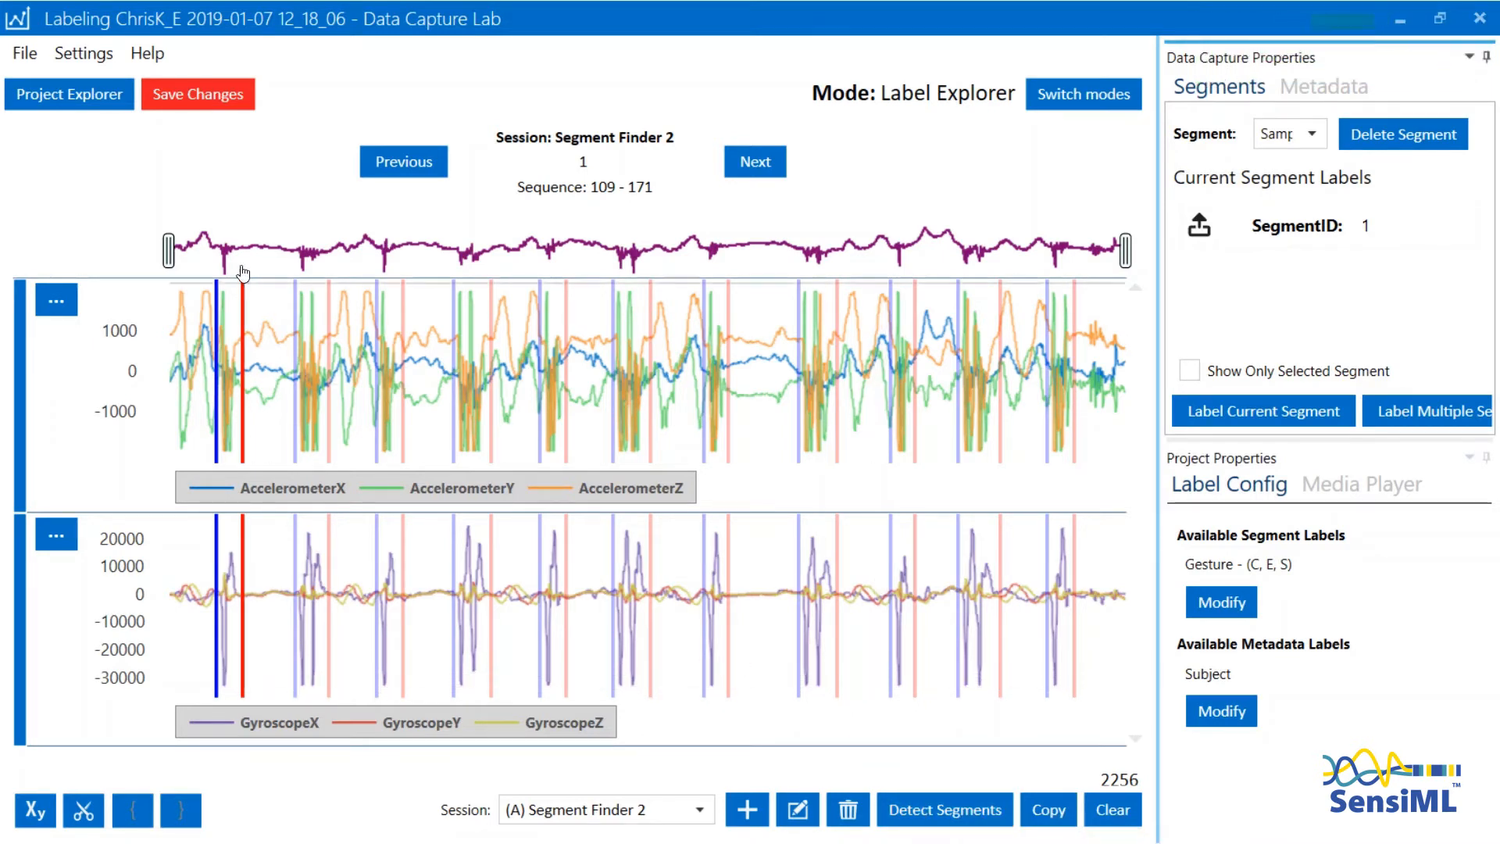
Label all detected segments in the recording as gesture E and save the changes.
left_click(1386, 409)
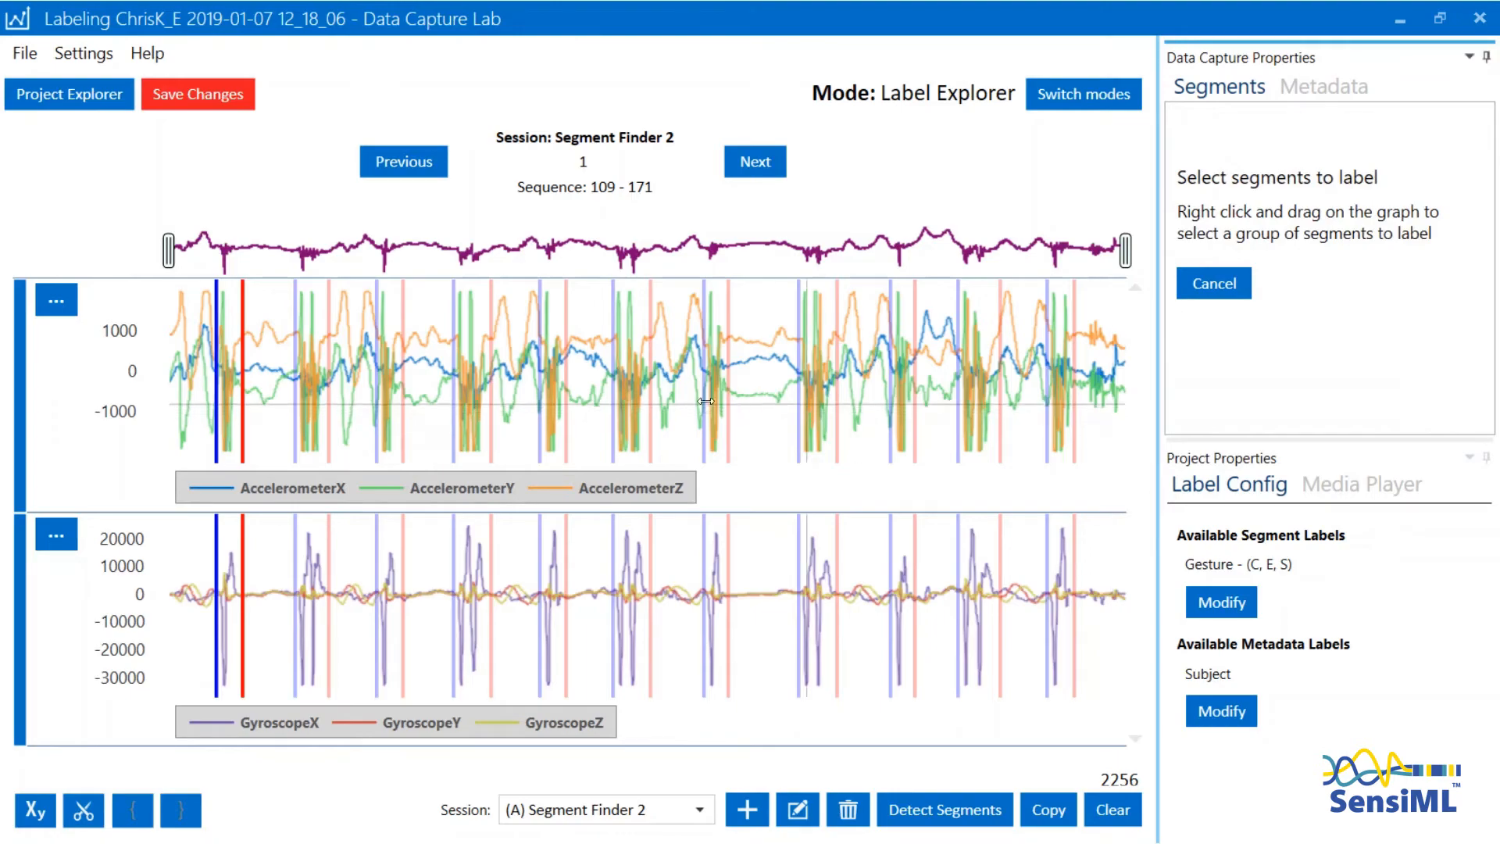
left_click_drag(706, 401, 208, 408)
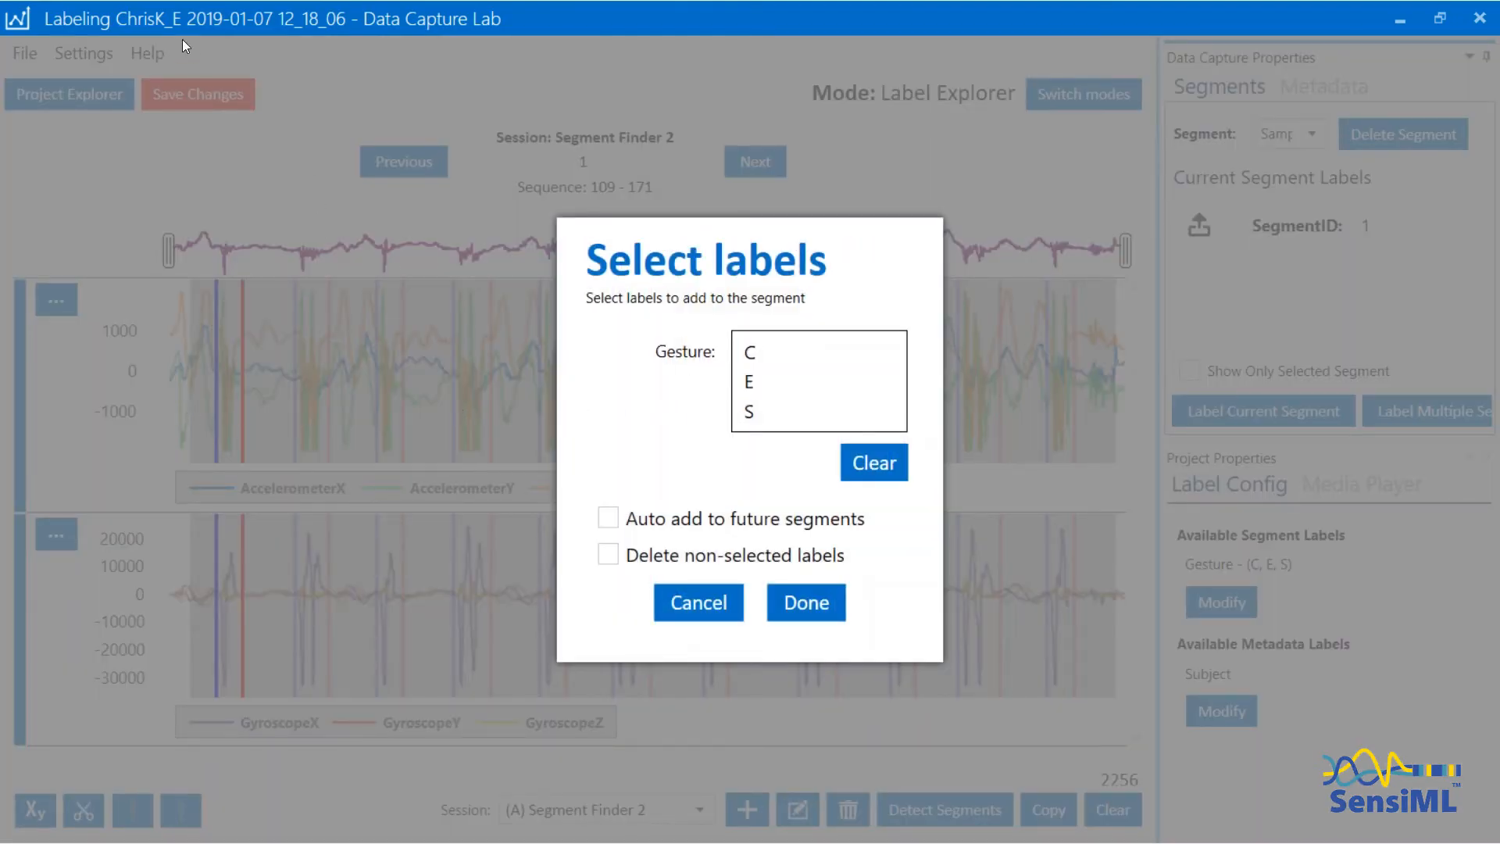
left_click(742, 382)
left_click(809, 600)
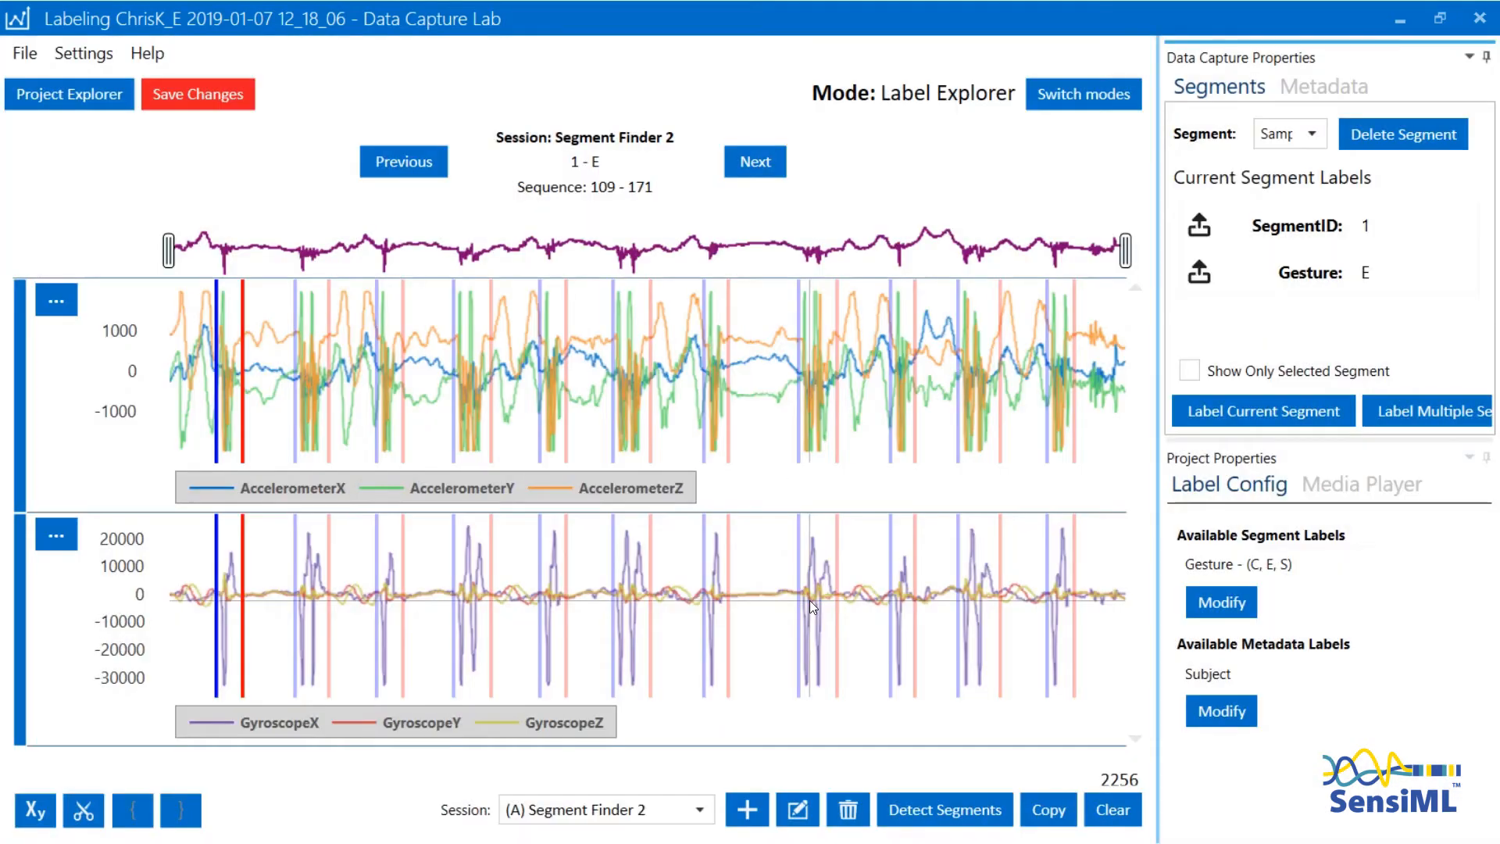
left_click(218, 104)
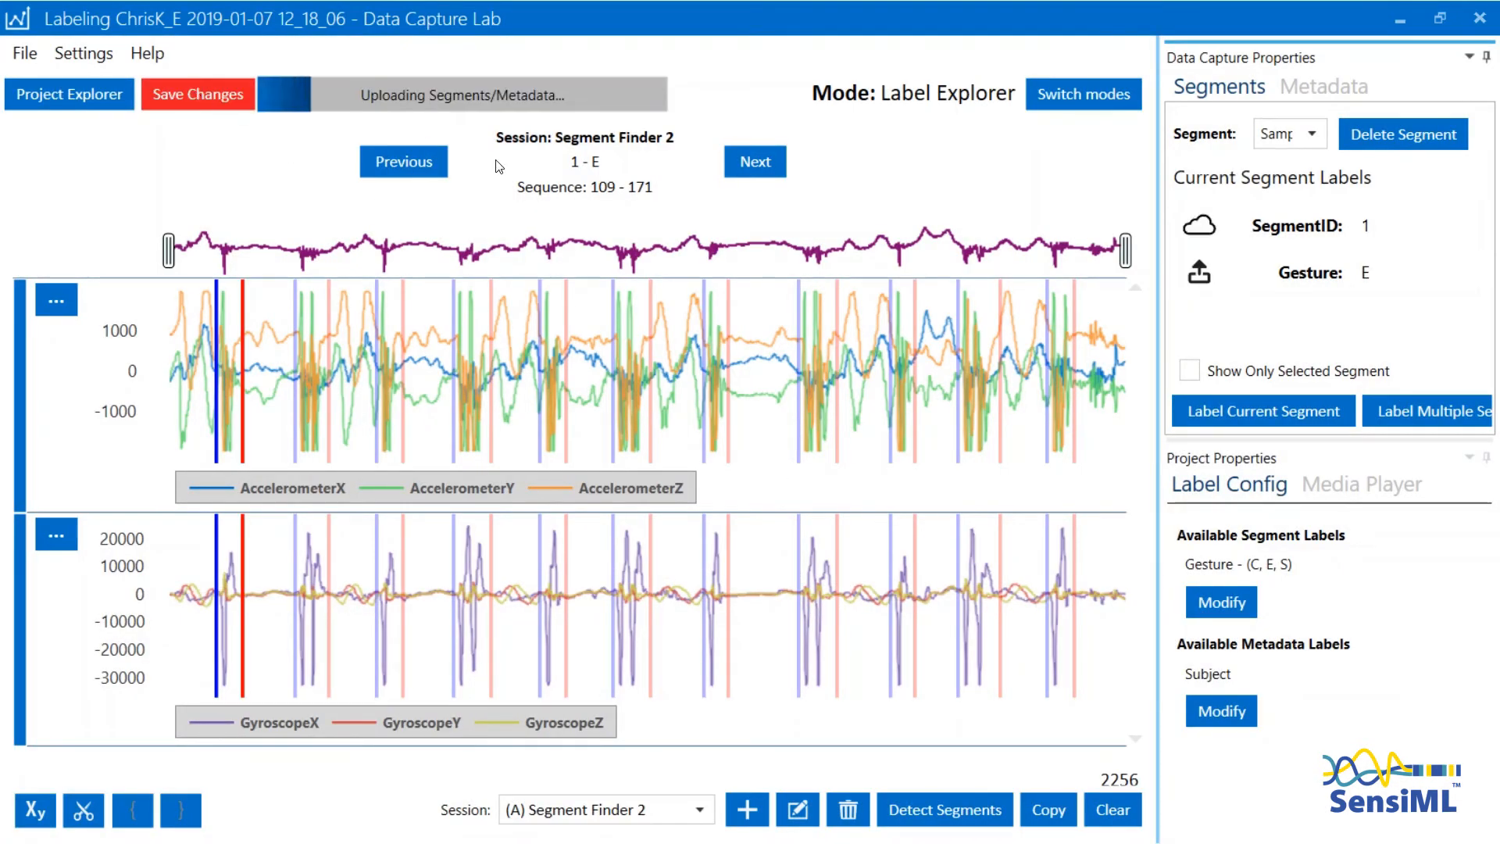